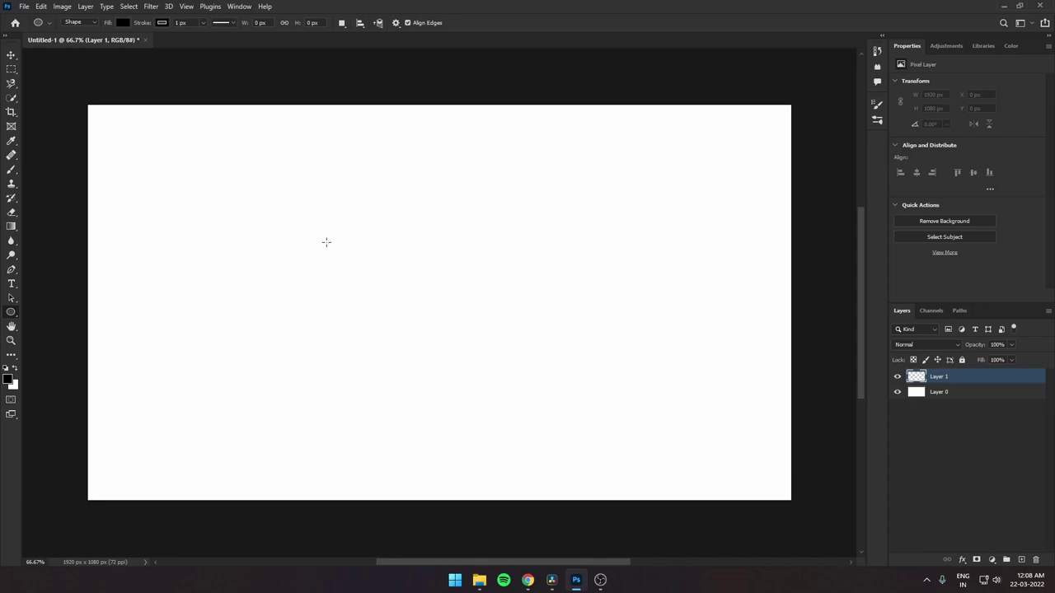
Draw a black circle, then a second overlapping ellipse filled red.
drag(324, 240, 492, 407)
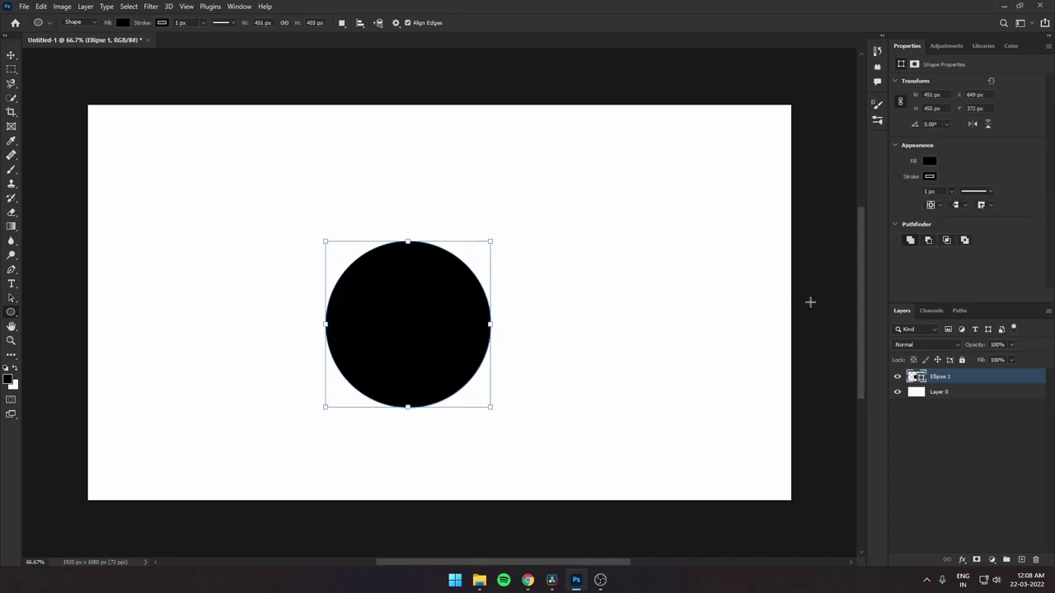
drag(241, 195, 381, 352)
click(929, 160)
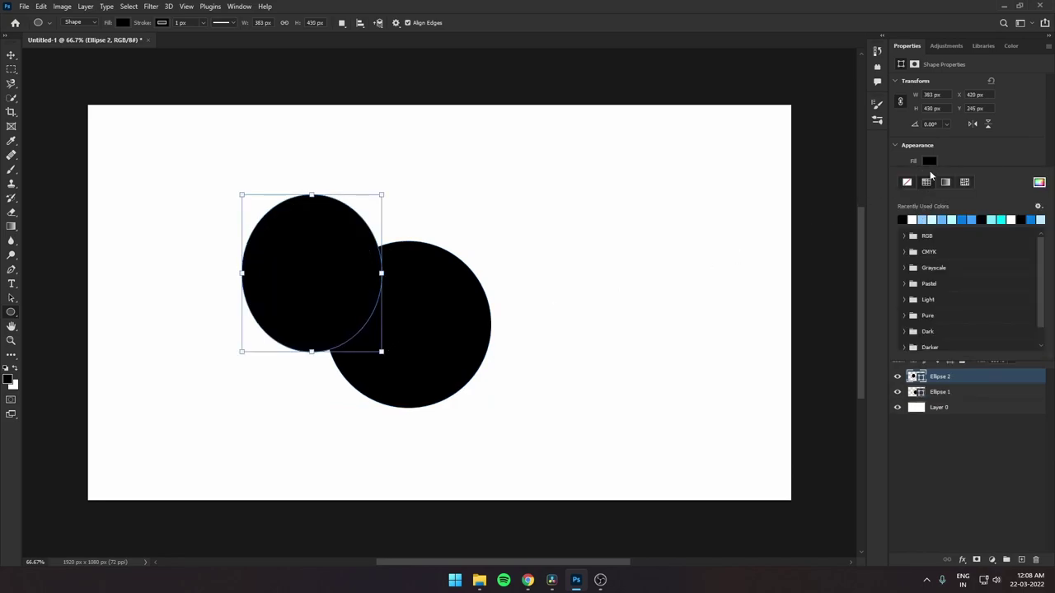
click(1040, 183)
click(1012, 318)
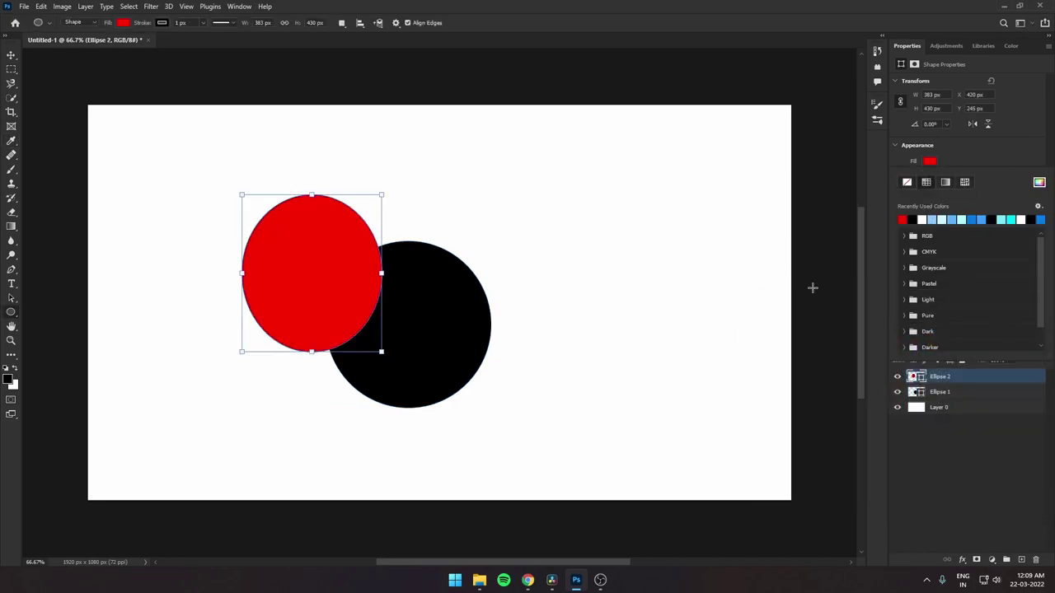
Resize the red ellipse into a 469 px circle, nudge it, and clip it to the black circle.
drag(381, 273, 413, 273)
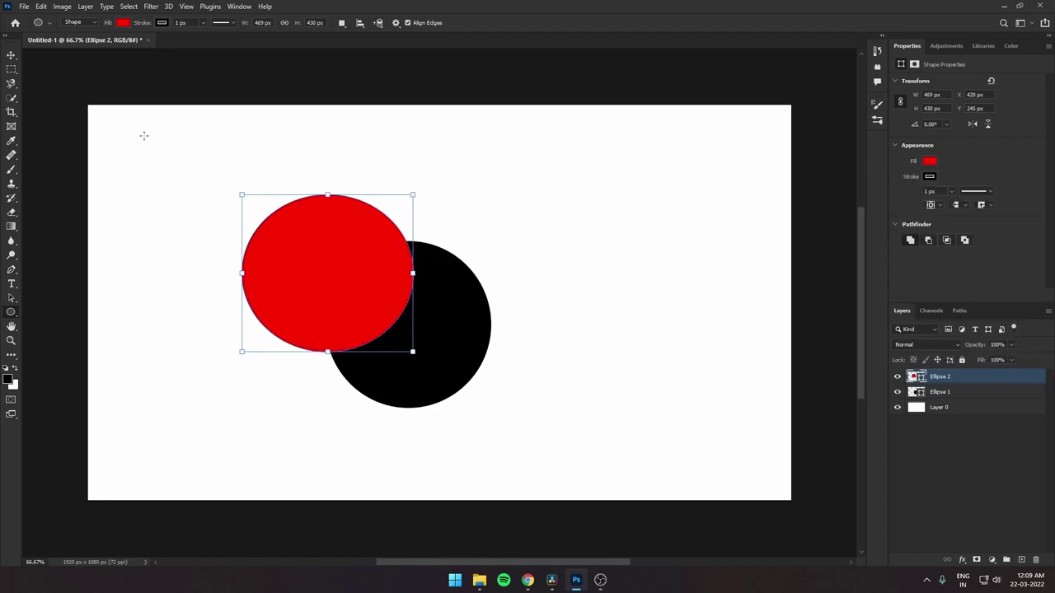
drag(327, 351, 327, 364)
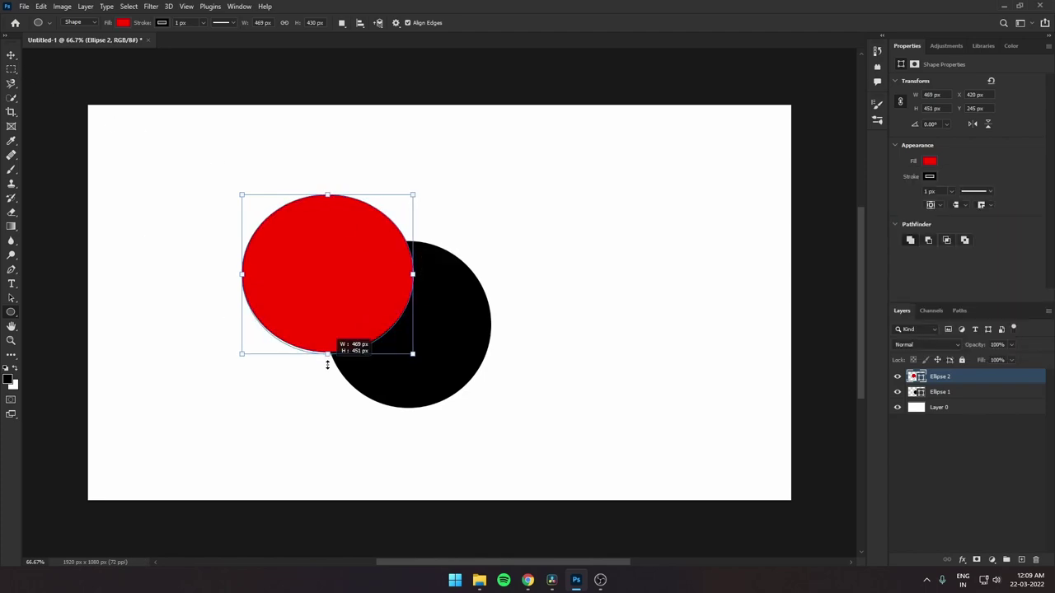
click(11, 56)
drag(363, 289, 360, 284)
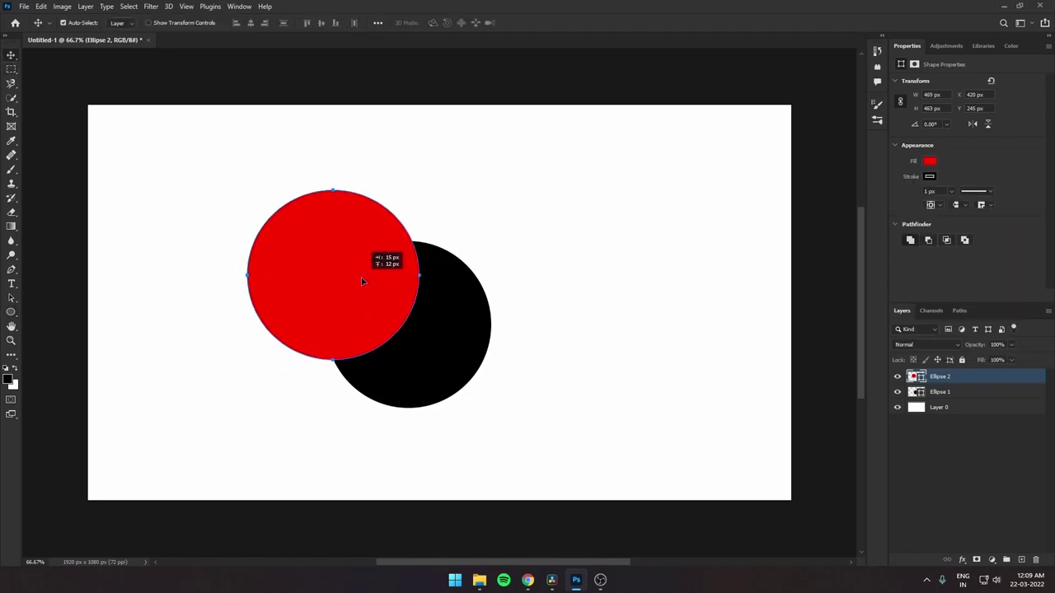
right_click(962, 384)
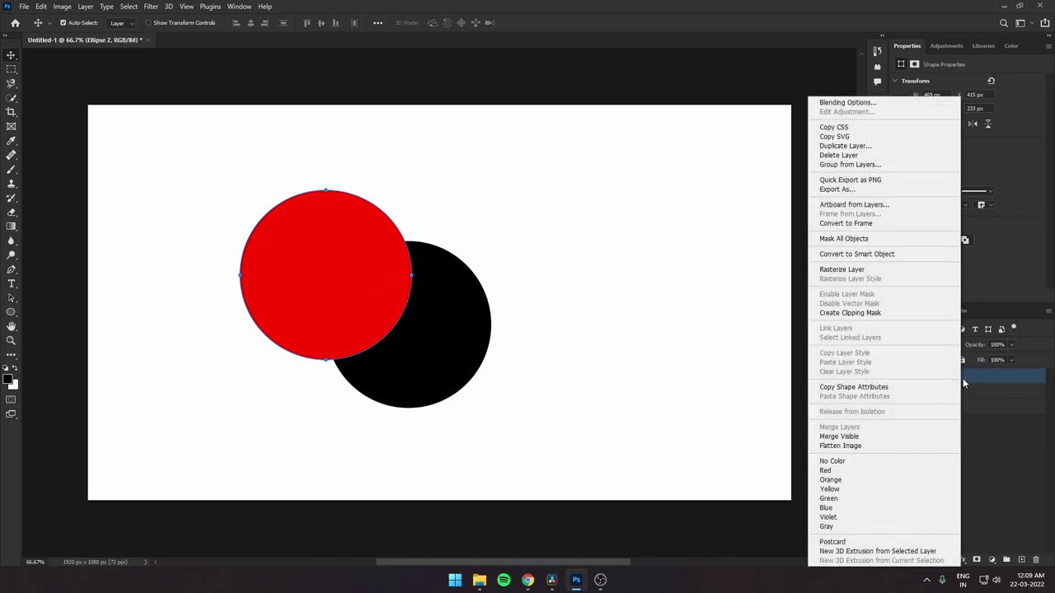
click(898, 315)
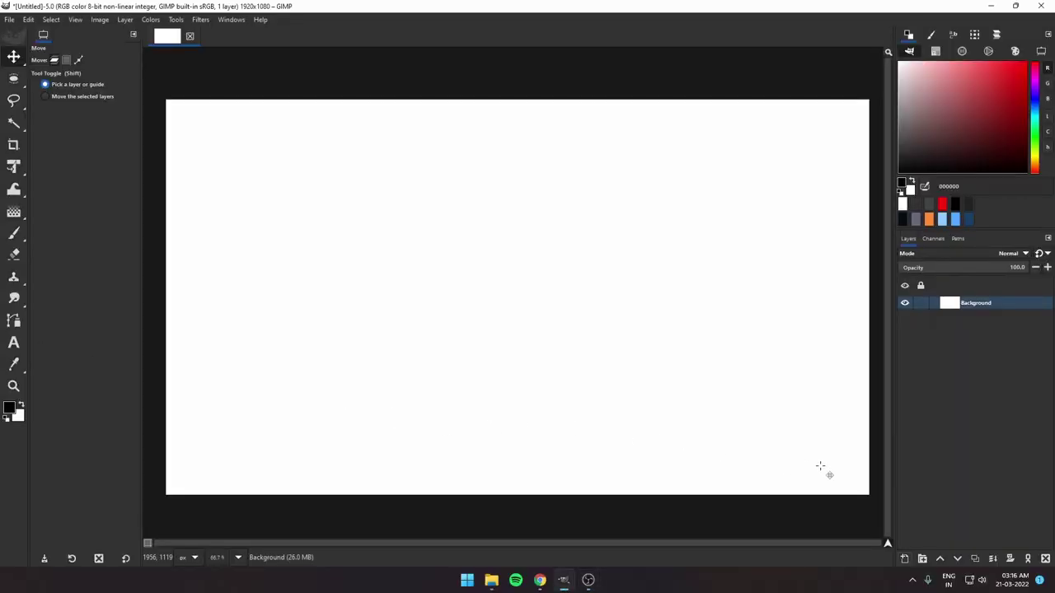
On a new layer, fill a circular selection near the canvas centre with black.
click(904, 559)
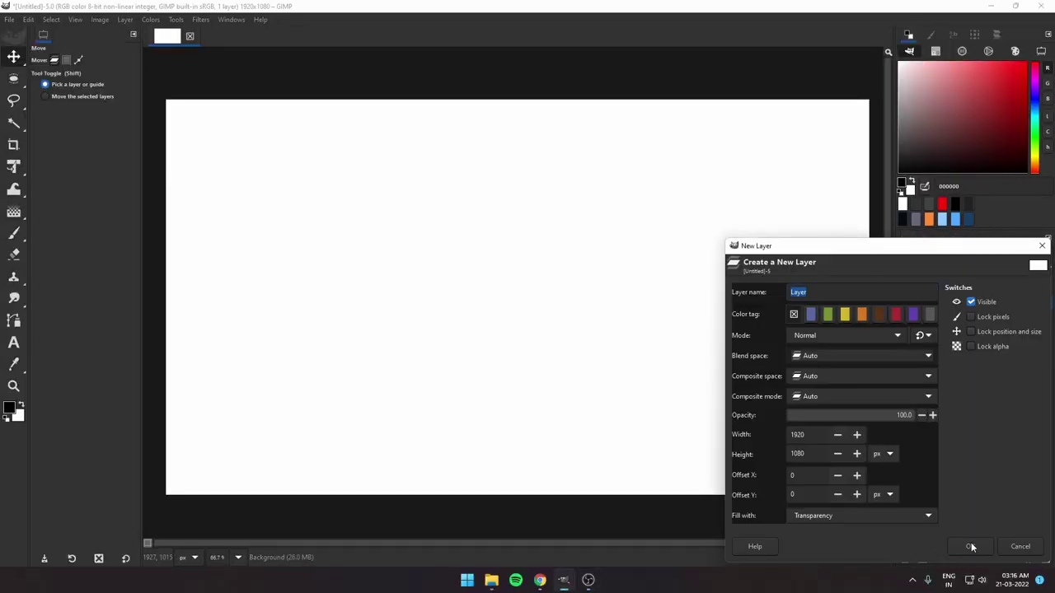
click(13, 80)
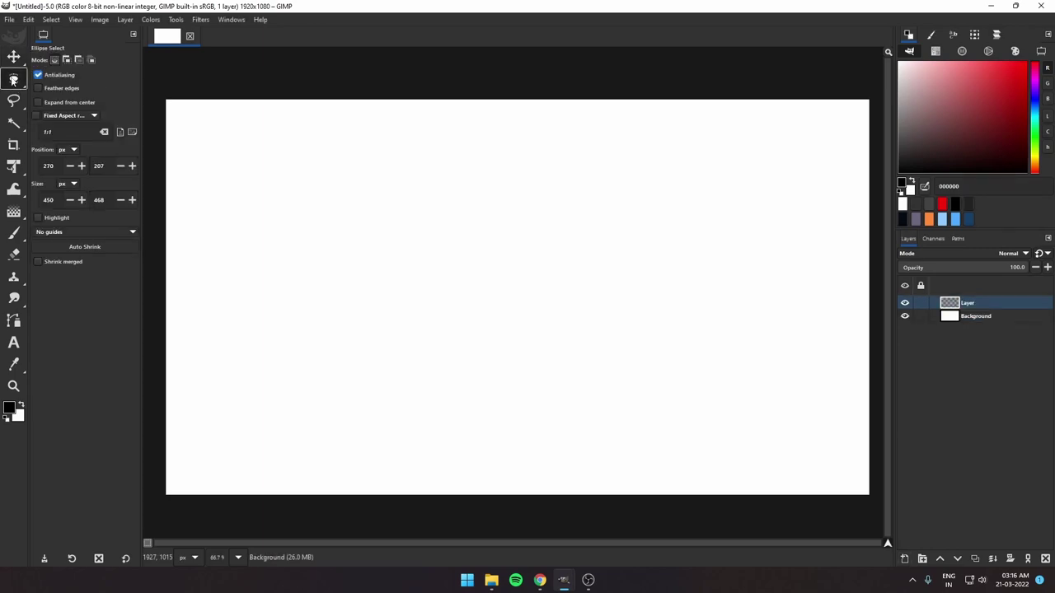
mouse_move(358, 216)
mouse_down()
mouse_move(565, 376)
mouse_move(586, 433)
mouse_move(579, 424)
mouse_up()
drag(13, 414, 458, 359)
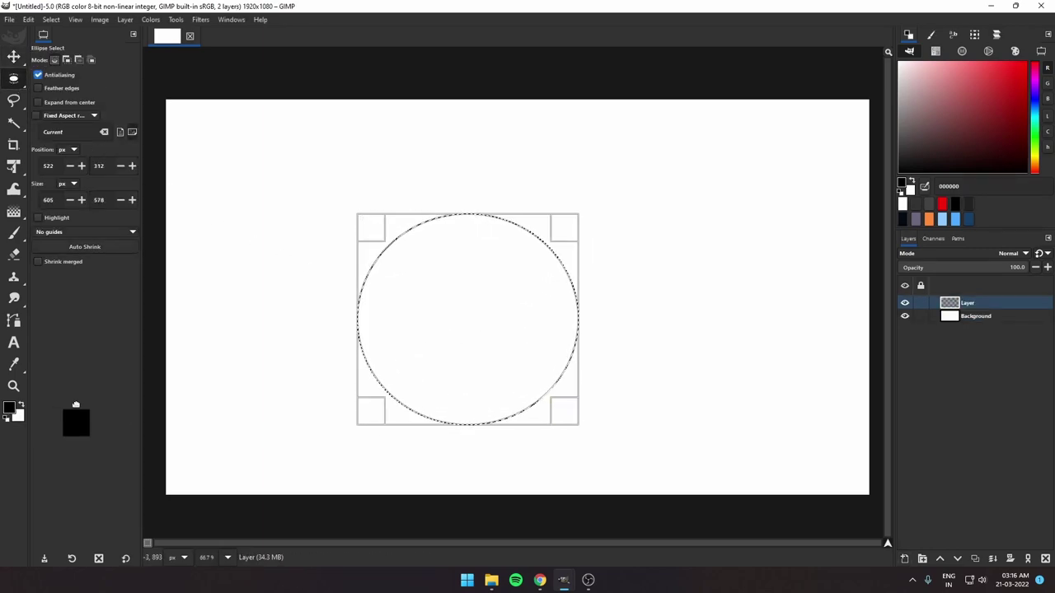
click(51, 19)
click(66, 55)
click(13, 56)
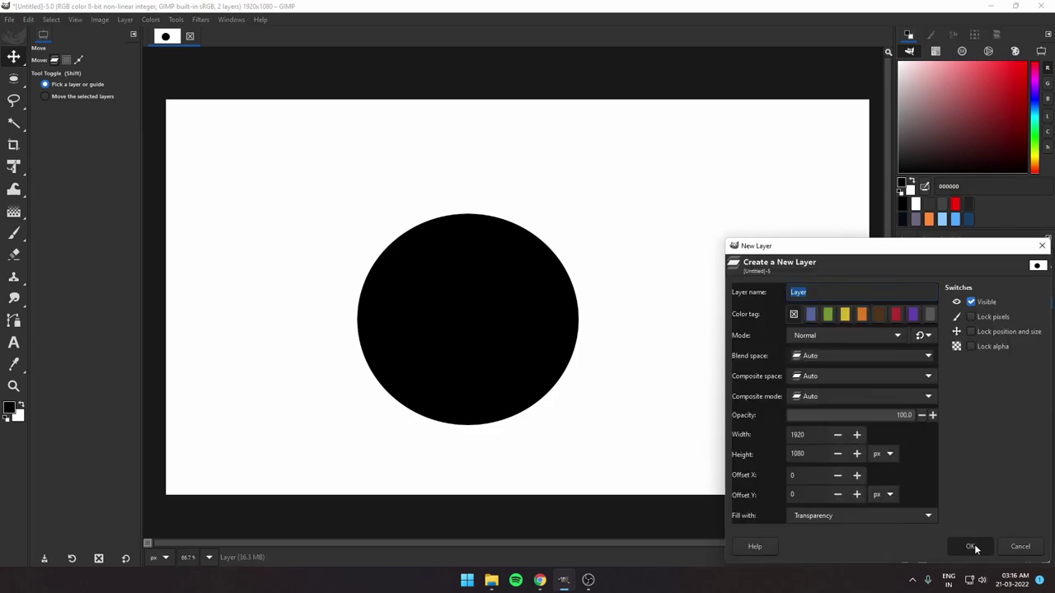
On another new layer, fill an overlapping circle with red, then add an empty layer group.
click(974, 544)
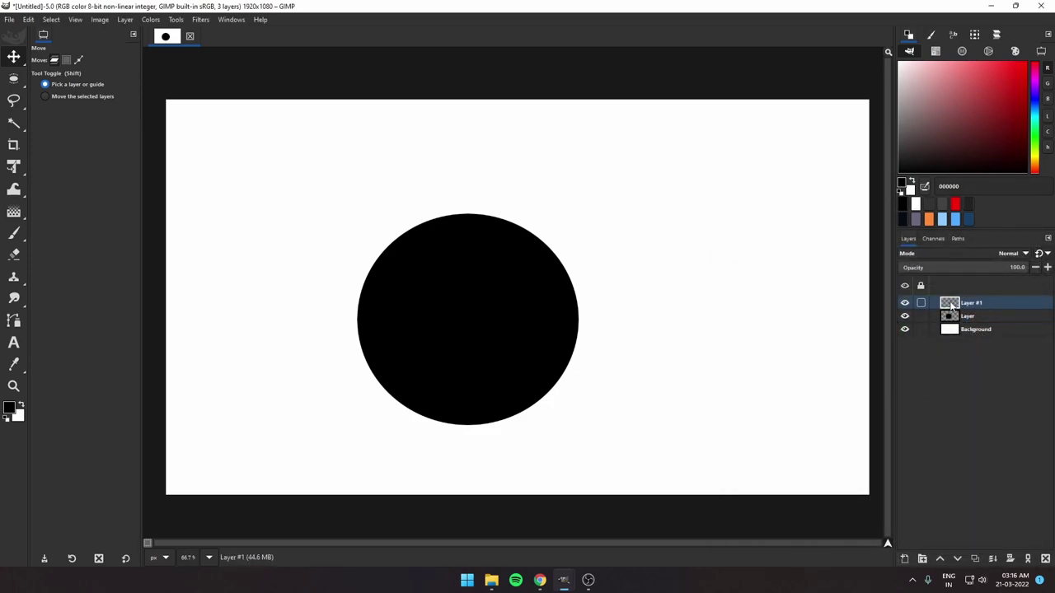
click(13, 78)
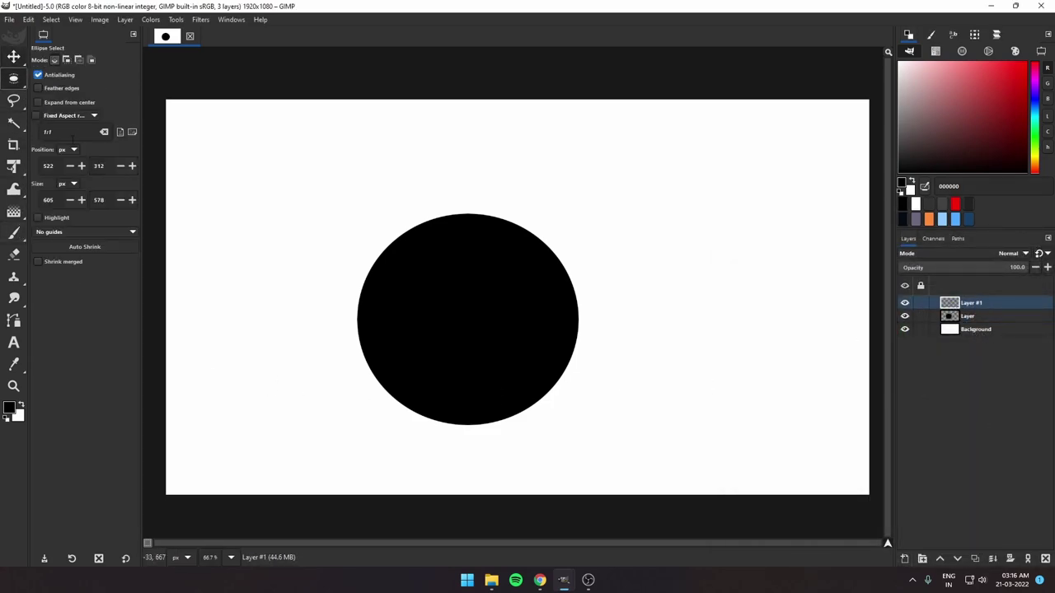
drag(282, 147, 509, 379)
click(954, 204)
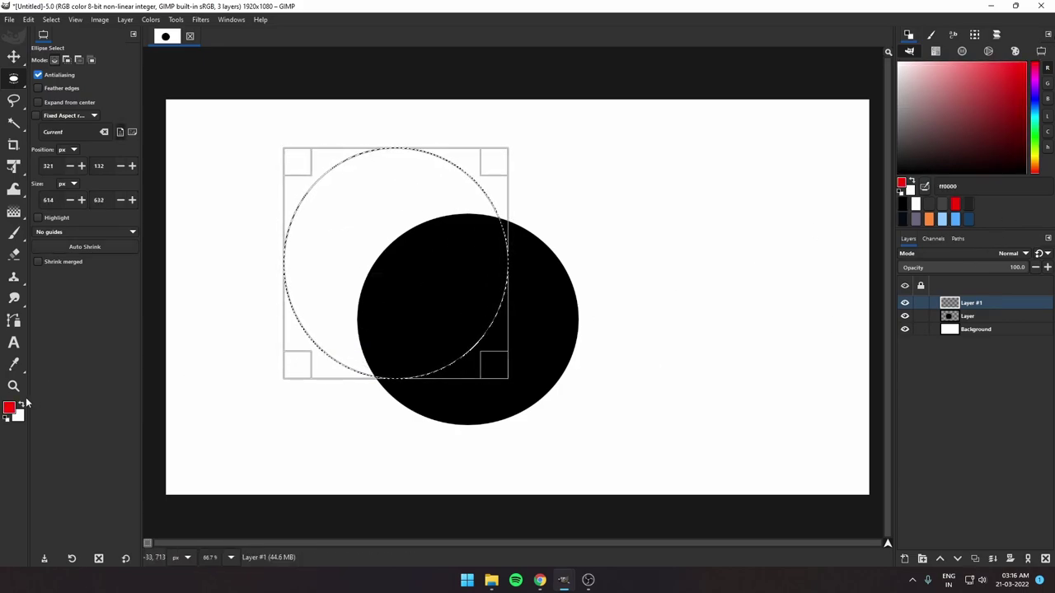
drag(9, 407, 445, 276)
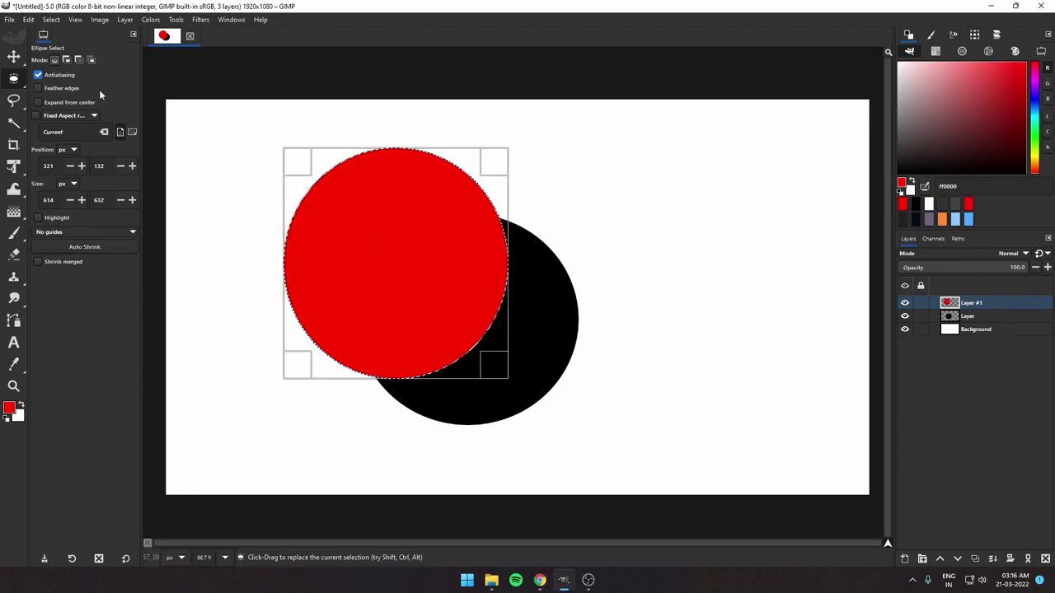
click(13, 56)
click(51, 19)
click(70, 53)
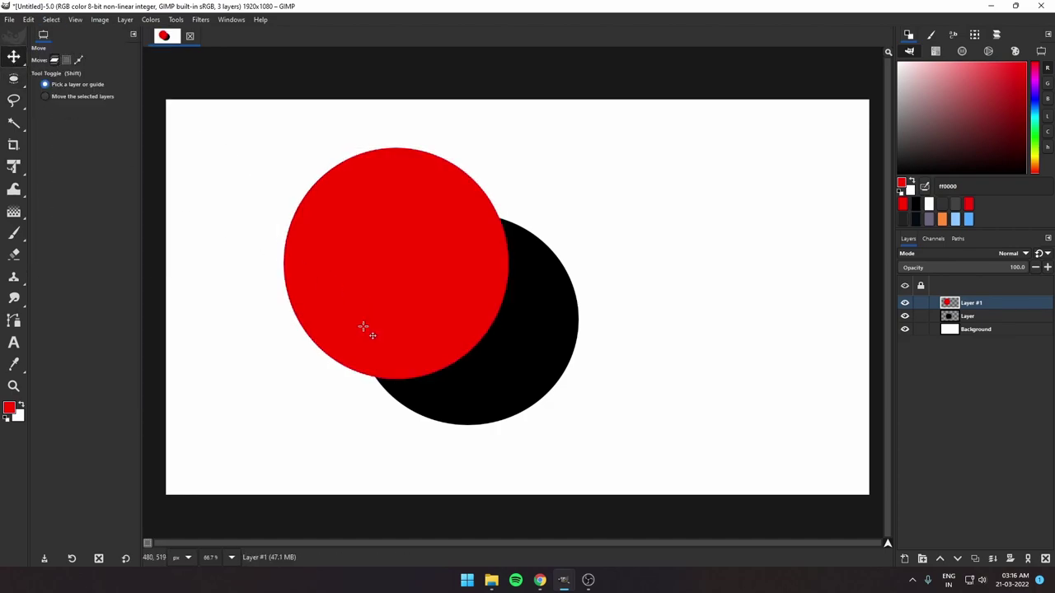
click(7, 420)
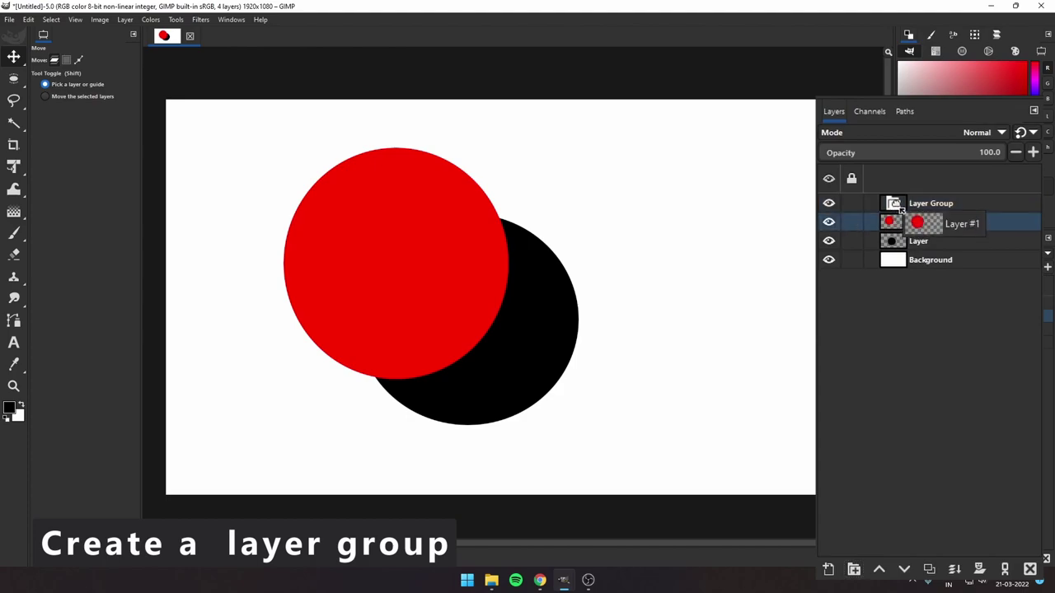
Move both circle layers into the group and set Layer #1 to Clip to Backdrop.
drag(894, 224, 898, 204)
drag(891, 241, 907, 239)
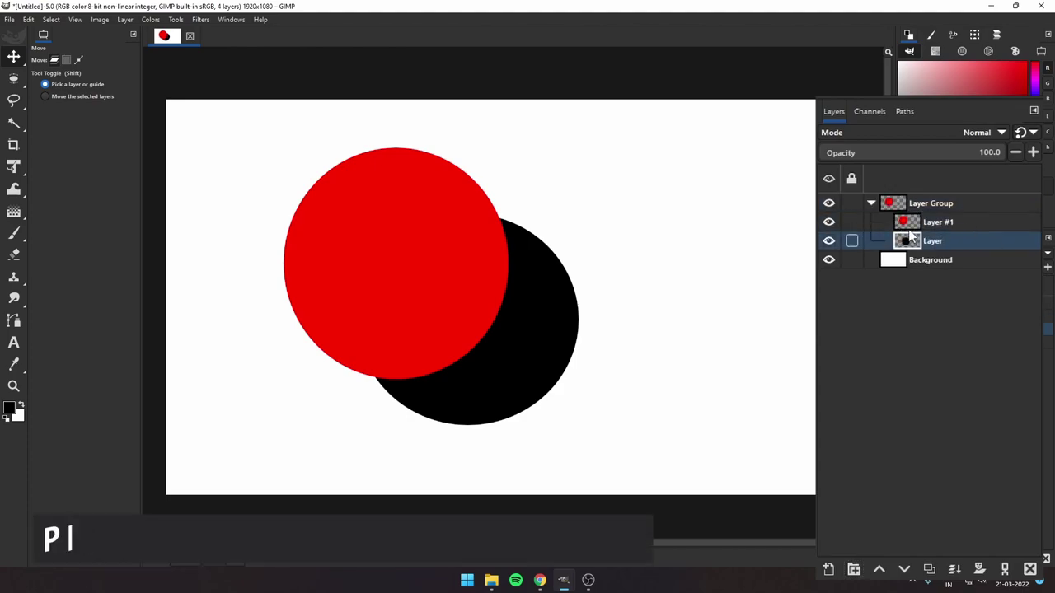
click(947, 229)
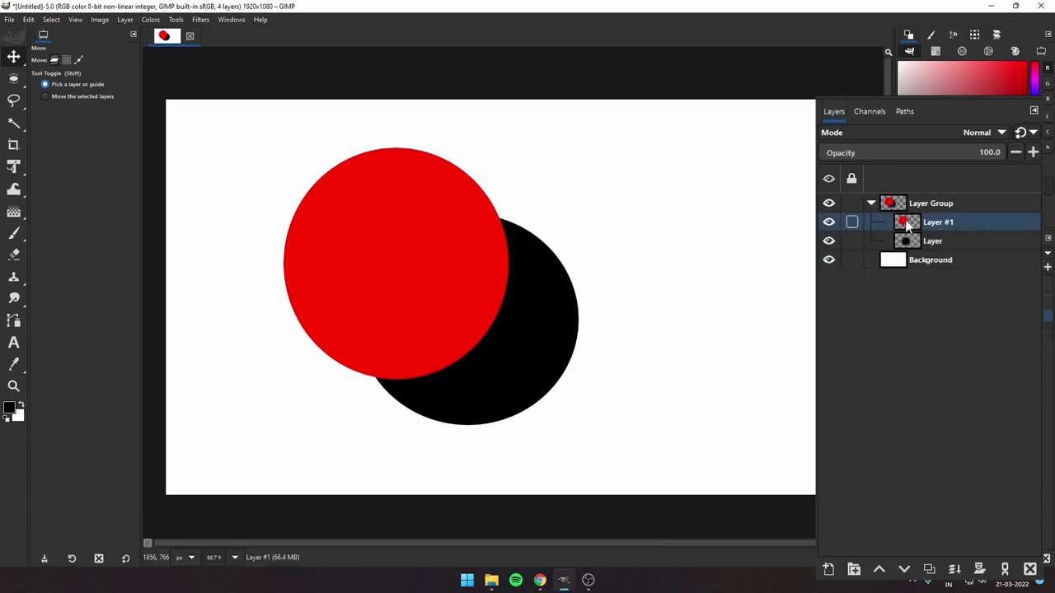
right_click(937, 221)
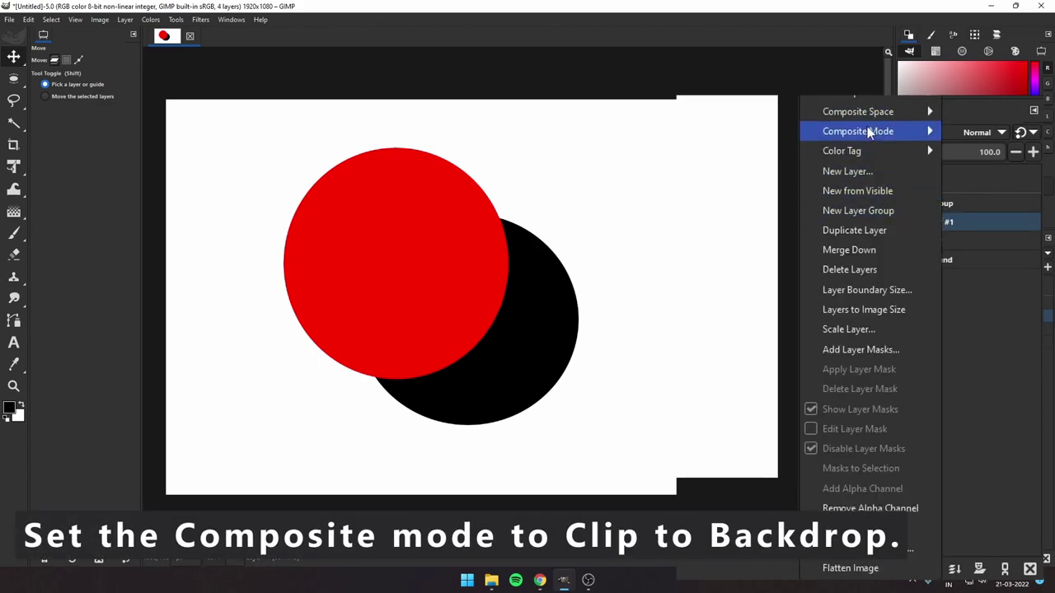
mouse_move(858, 131)
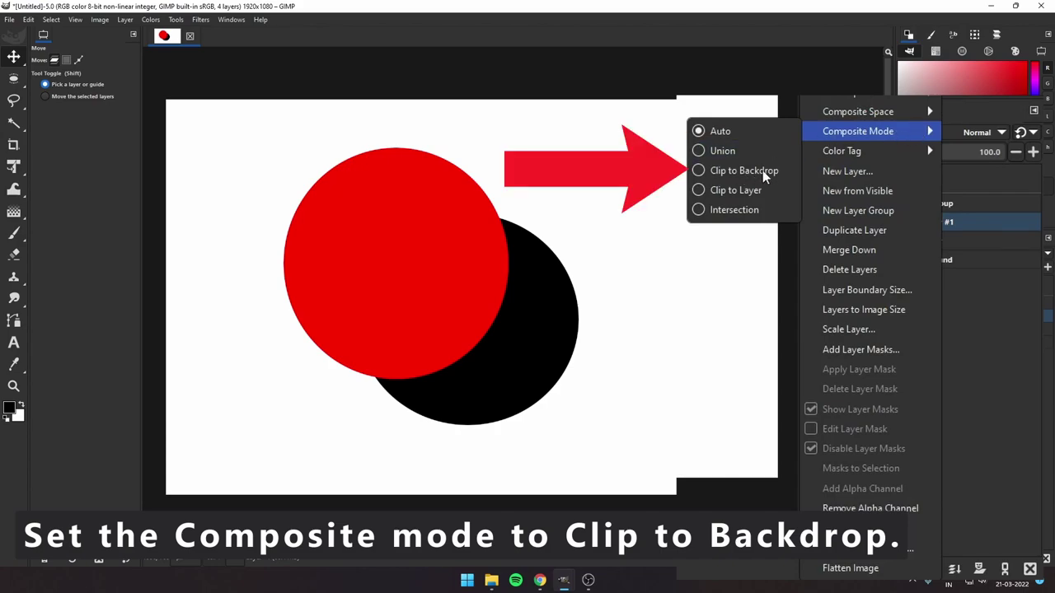
click(725, 171)
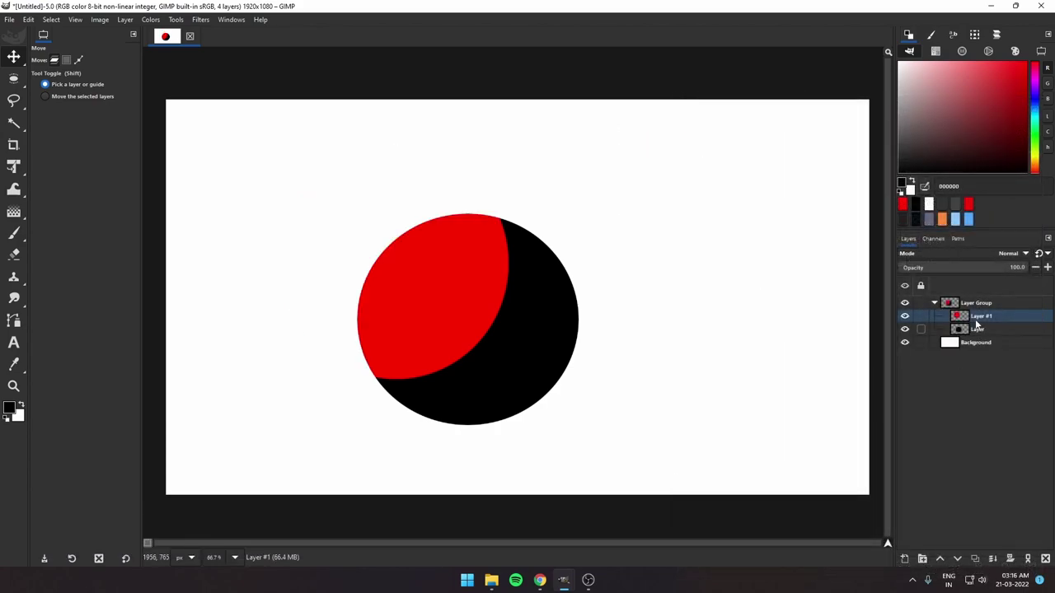
Drag the red circle over the black one until only a thin crescent shows.
mouse_move(453, 309)
mouse_down()
mouse_move(544, 356)
mouse_move(576, 390)
mouse_move(462, 290)
mouse_up()
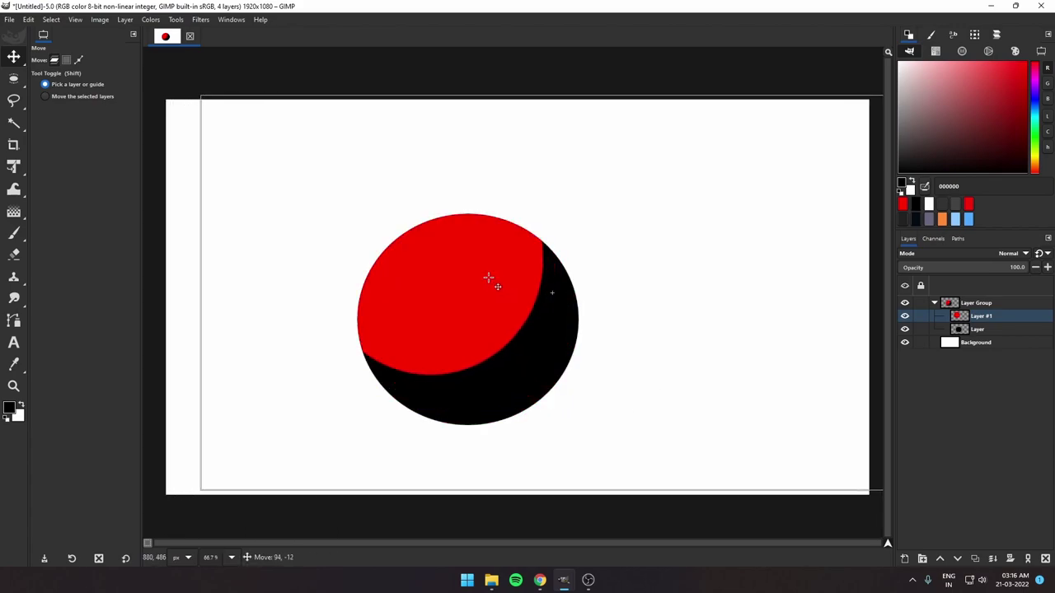
mouse_move(462, 290)
mouse_down()
mouse_move(451, 313)
mouse_move(511, 345)
mouse_up()
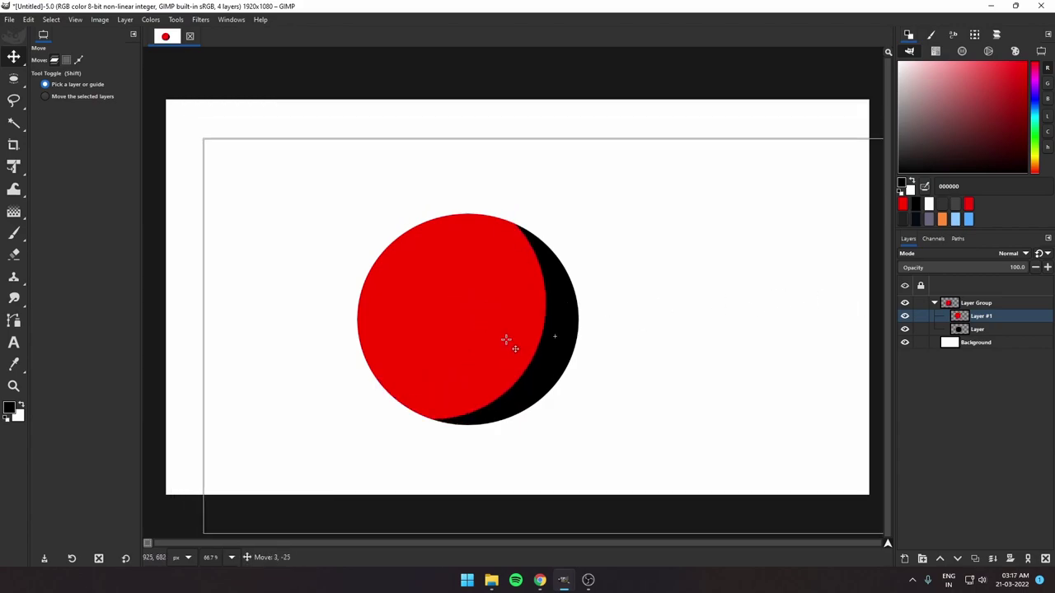
key(alt+Tab)
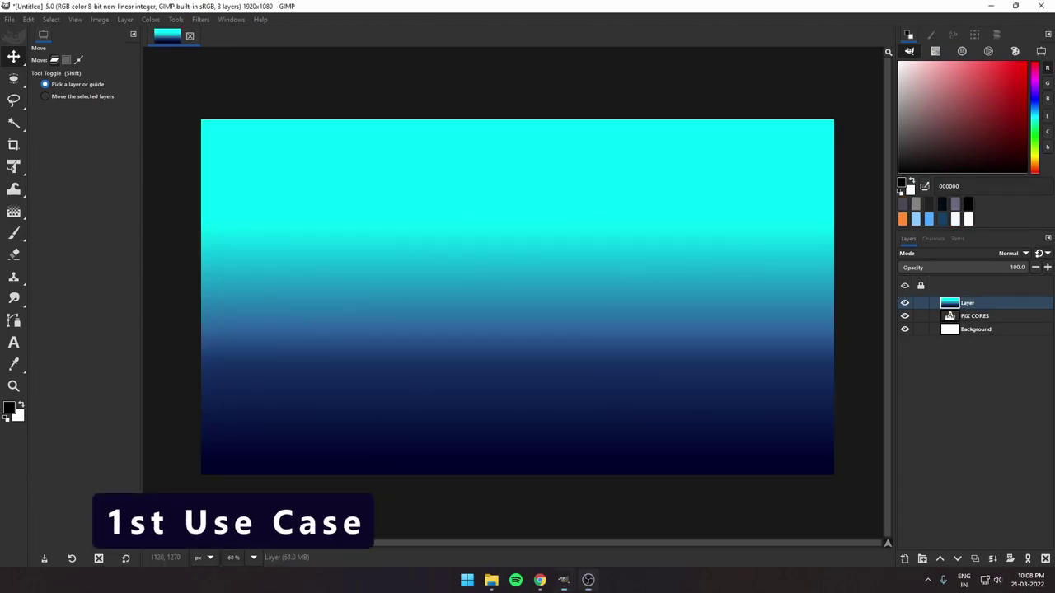
Toggle the gradient and PIX CORES layers' visibility to inspect each layer.
click(905, 303)
click(904, 317)
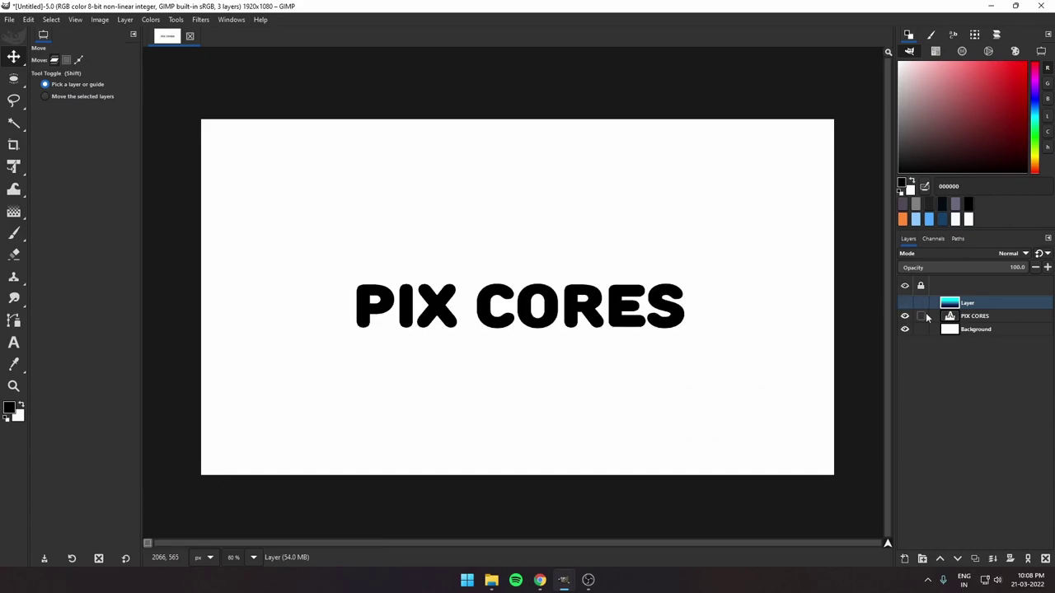
click(952, 319)
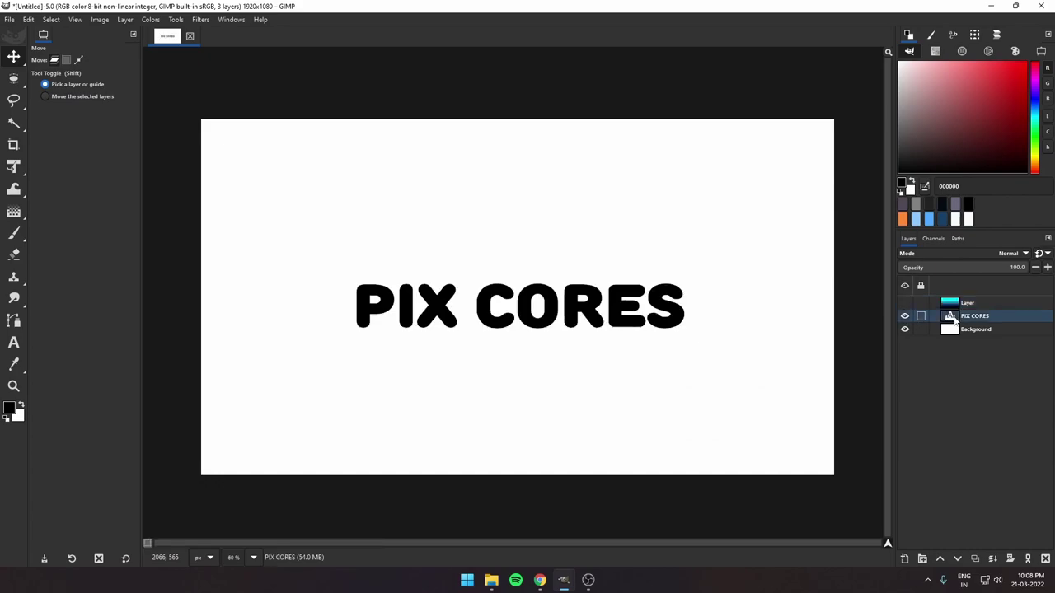
click(904, 304)
Group the gradient with the text, set it to Clip to Backdrop, and compare visibility.
click(924, 559)
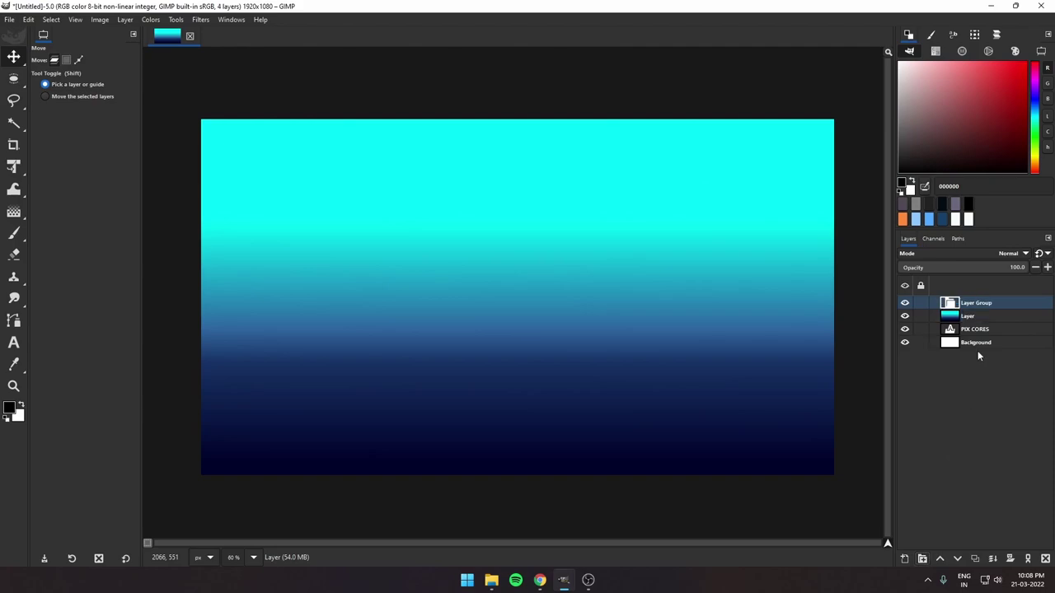
mouse_move(954, 321)
mouse_down()
mouse_move(958, 305)
mouse_move(964, 343)
mouse_up()
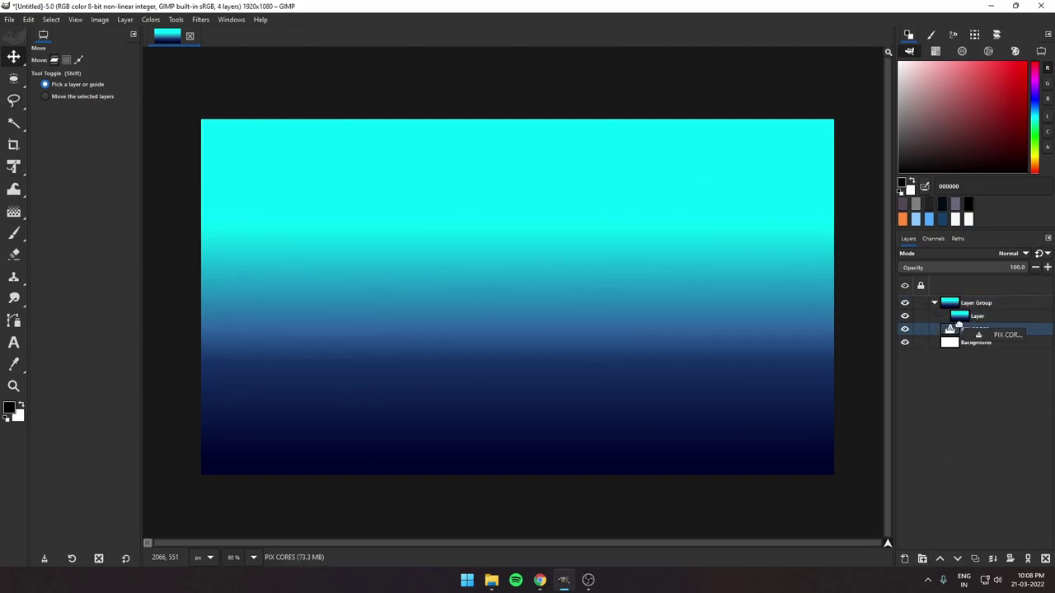
click(977, 318)
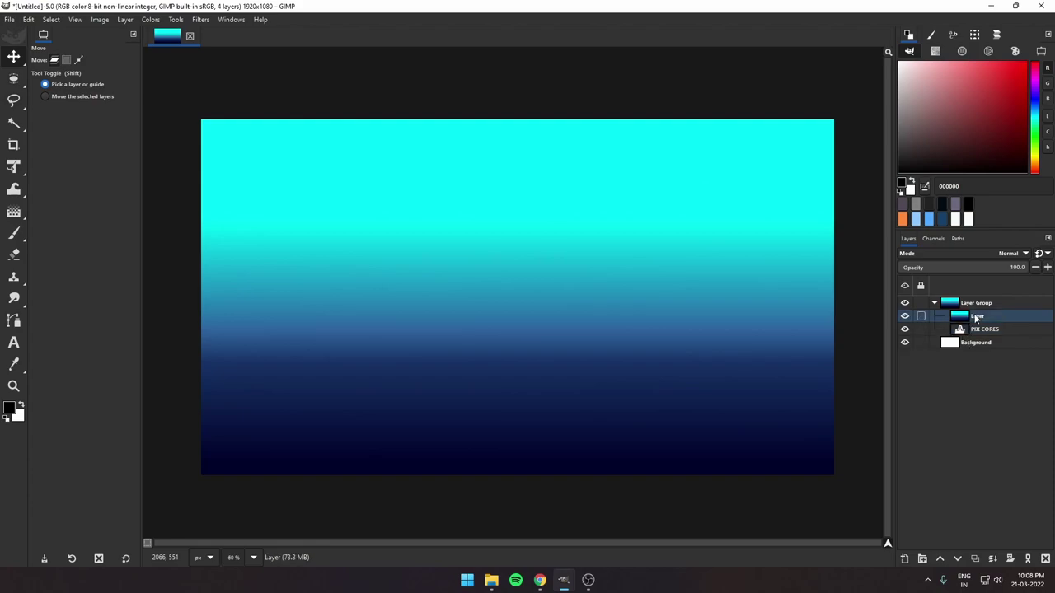
right_click(976, 319)
mouse_move(916, 253)
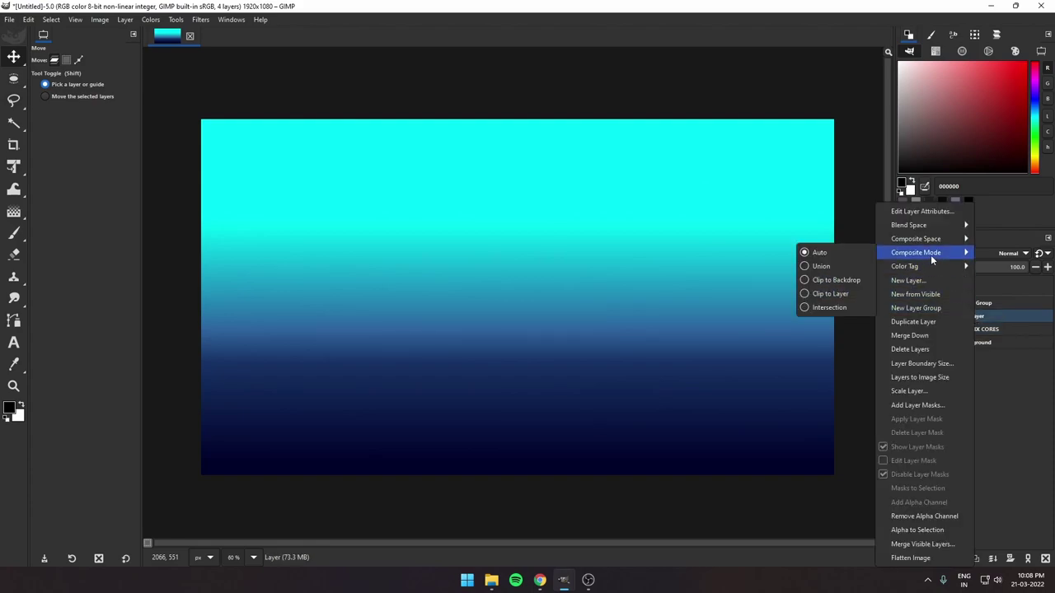
click(832, 278)
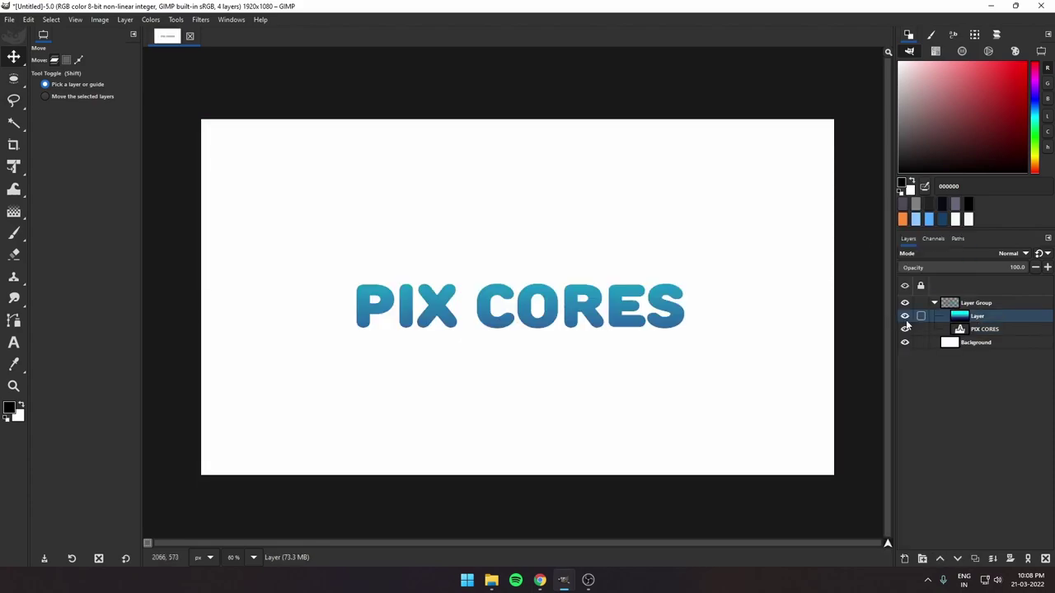
click(905, 318)
click(905, 318)
click(905, 318)
Edit the text layer, deleting back to PIX and retyping CORES.
click(982, 330)
click(16, 344)
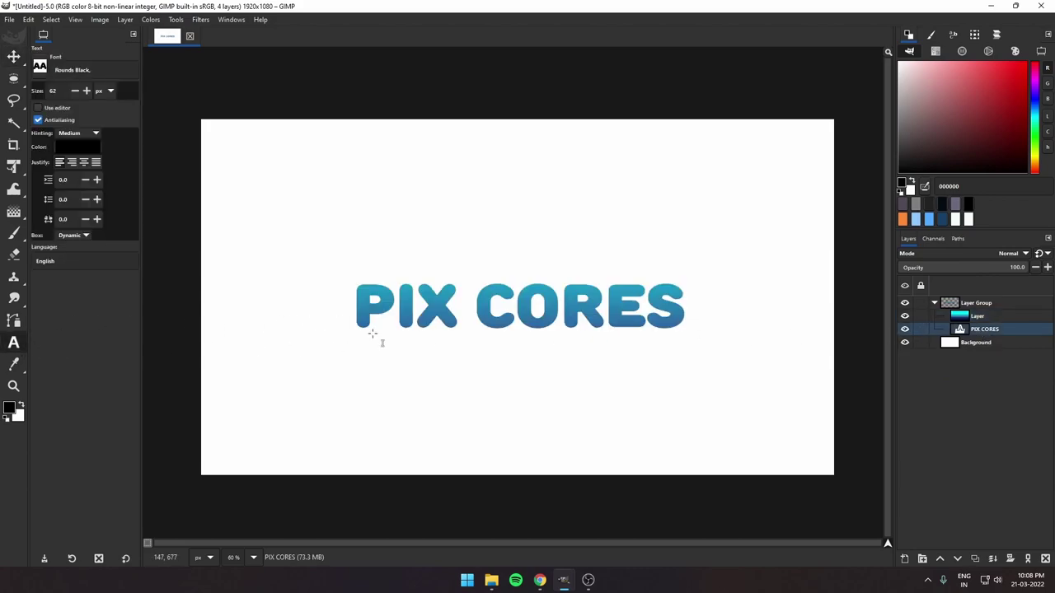
click(472, 317)
key(ctrl+a)
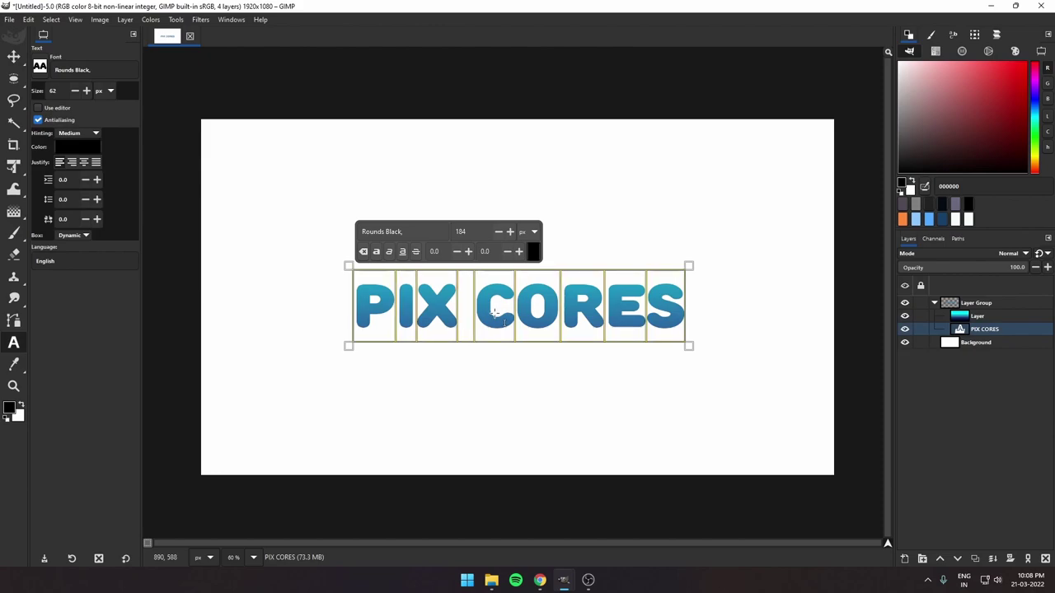
click(579, 313)
click(679, 311)
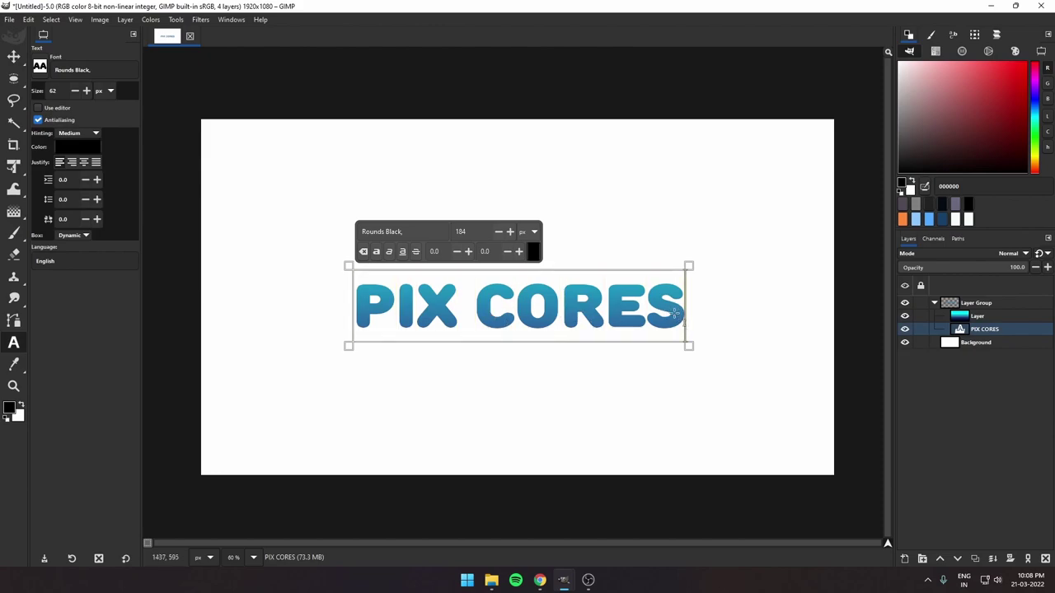
key(BackSpace)
key(BackSpace)
key(BackSpace)
key(BackSpace)
key(BackSpace)
key(BackSpace)
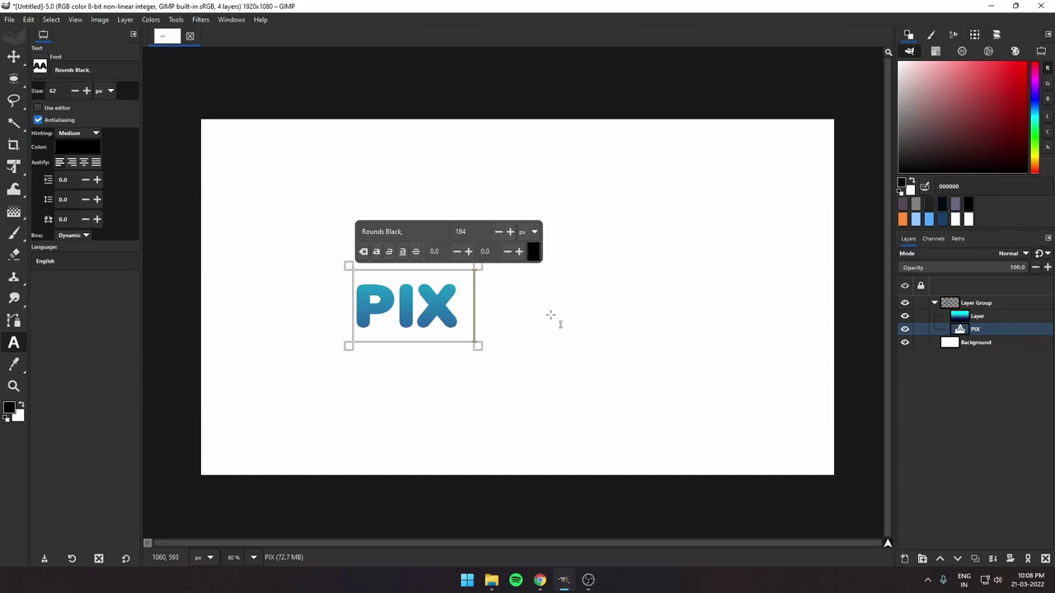
text(CORE)
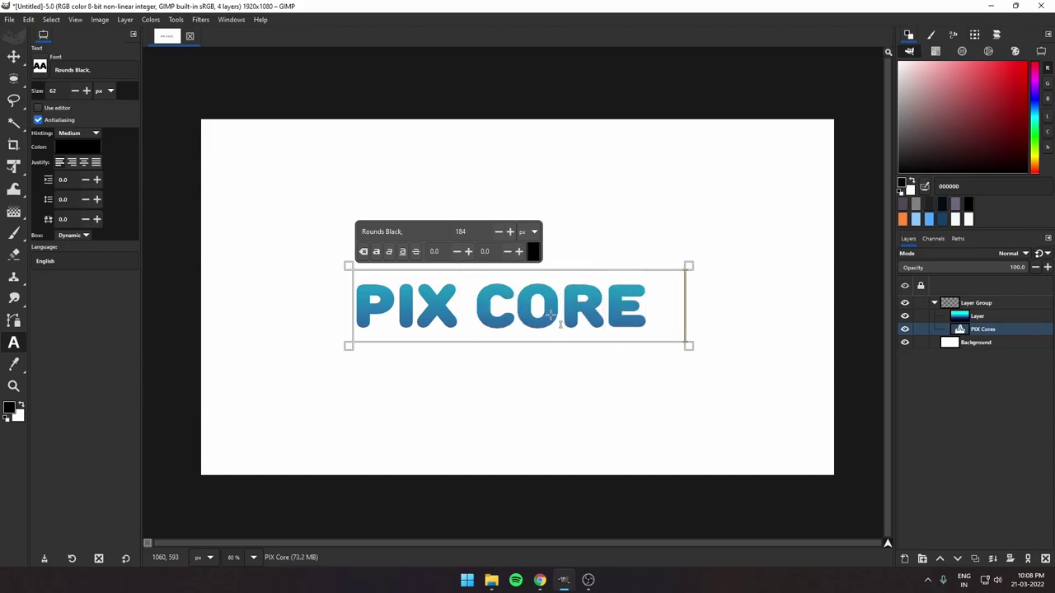
text(S)
Adjust the size of the word CORES and realign the gradient over the text.
double_click(487, 305)
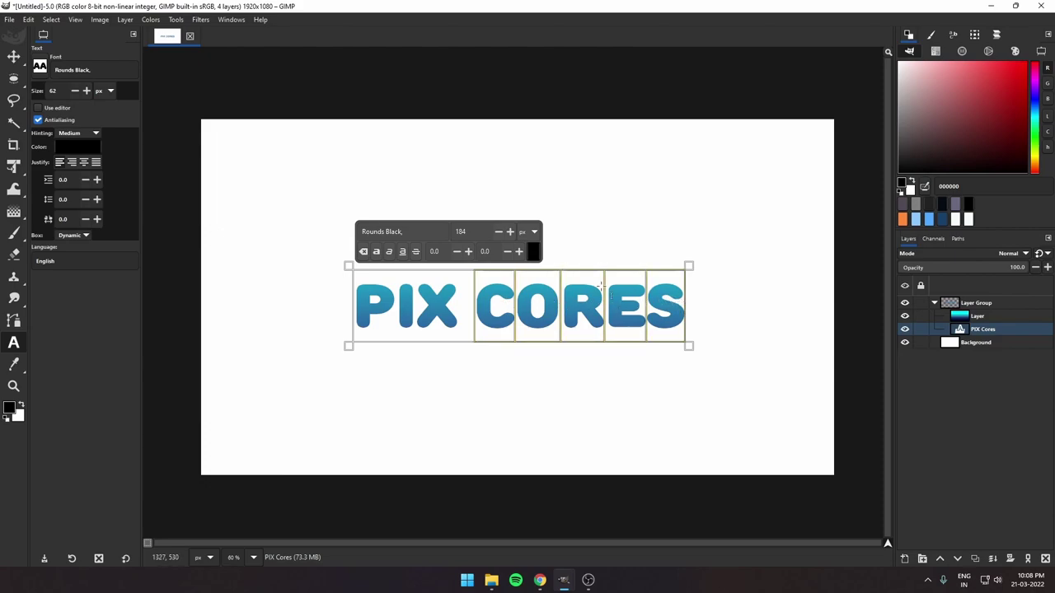
click(497, 235)
click(497, 236)
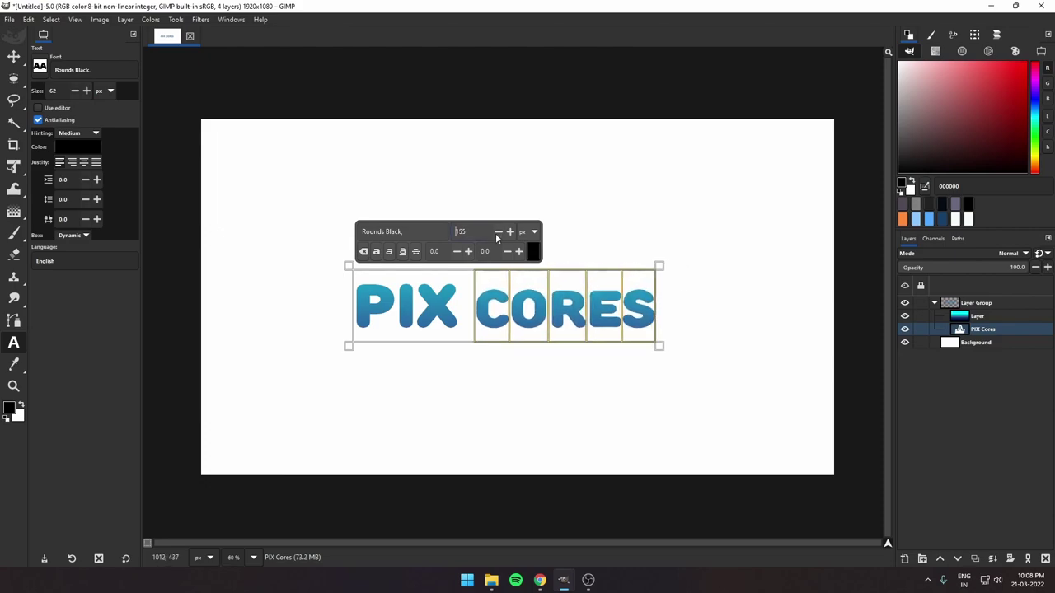
click(497, 234)
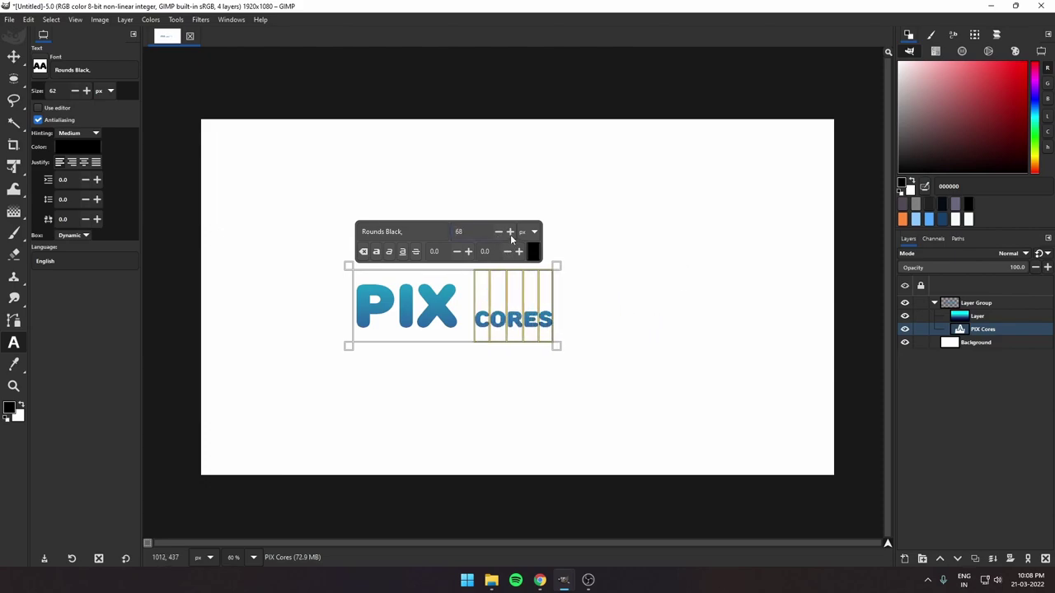
click(510, 234)
click(510, 234)
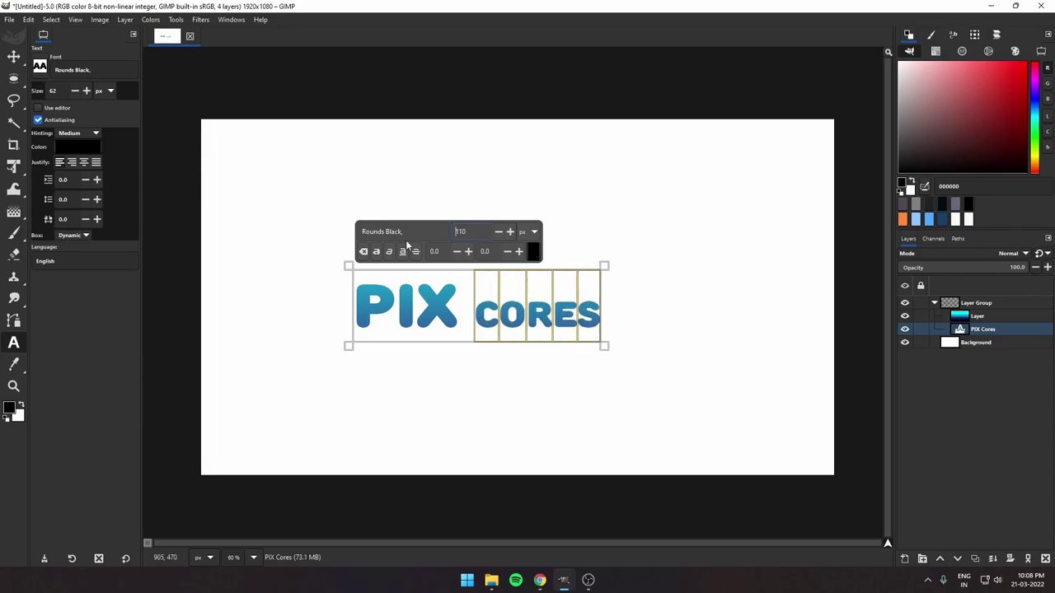
key(m)
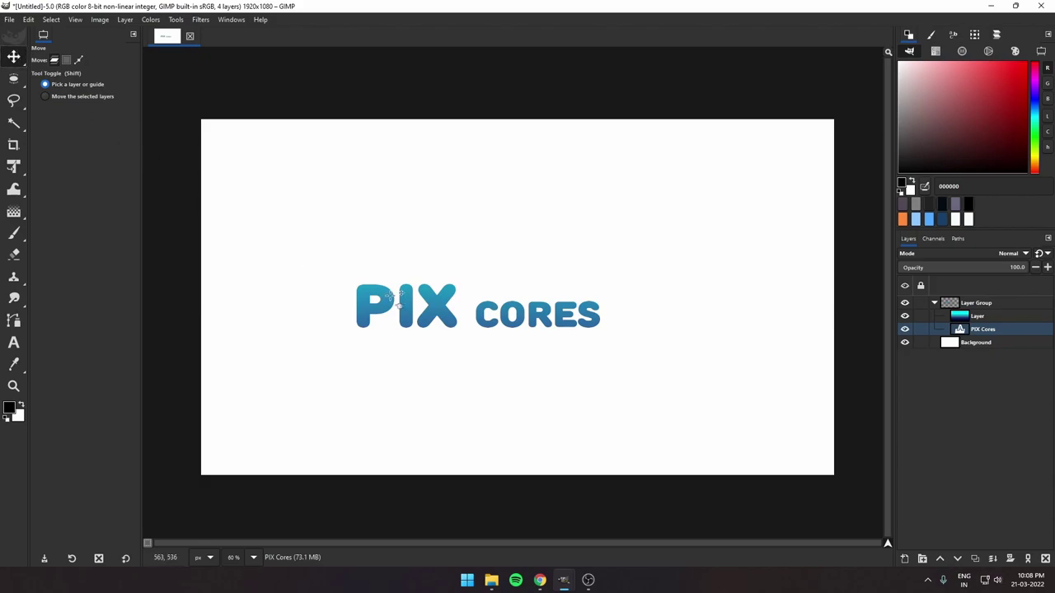
drag(442, 306, 746, 324)
Set the PIX CORES text to font size 300.
click(14, 343)
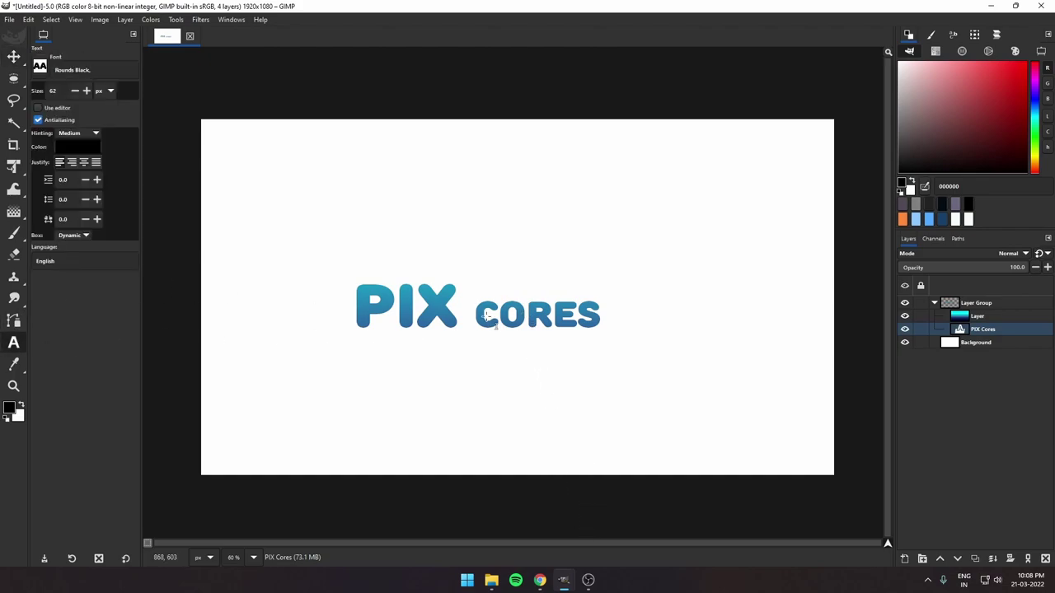
click(486, 317)
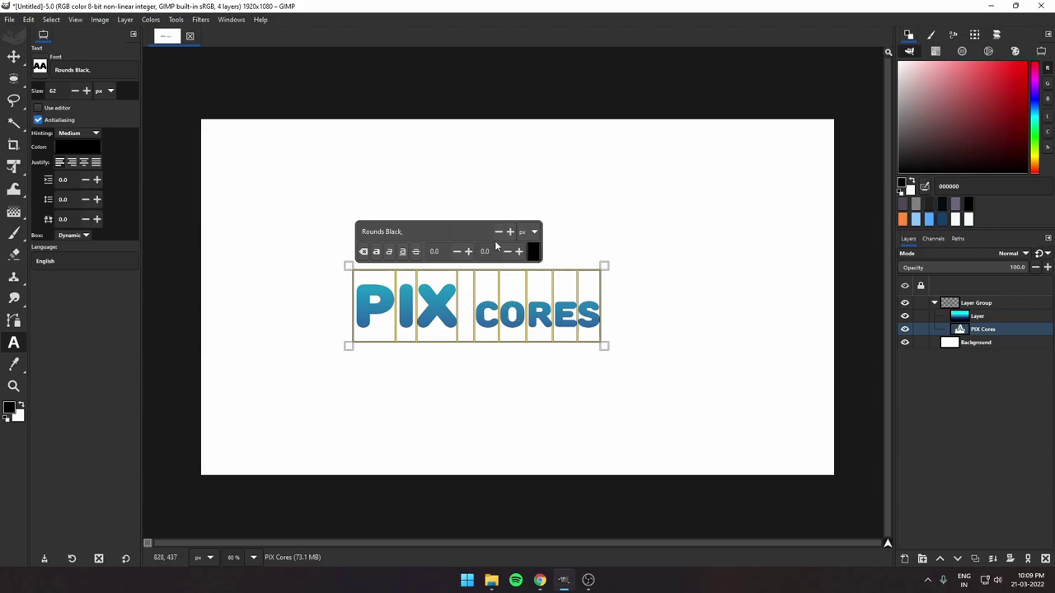
key(BackSpace)
click(473, 231)
text(100)
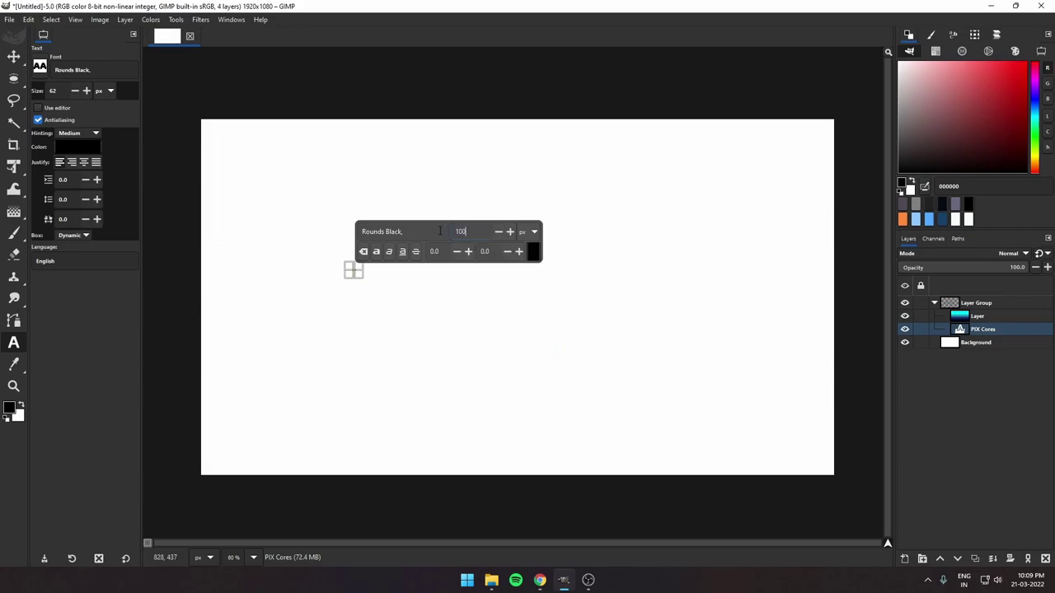
key(Return)
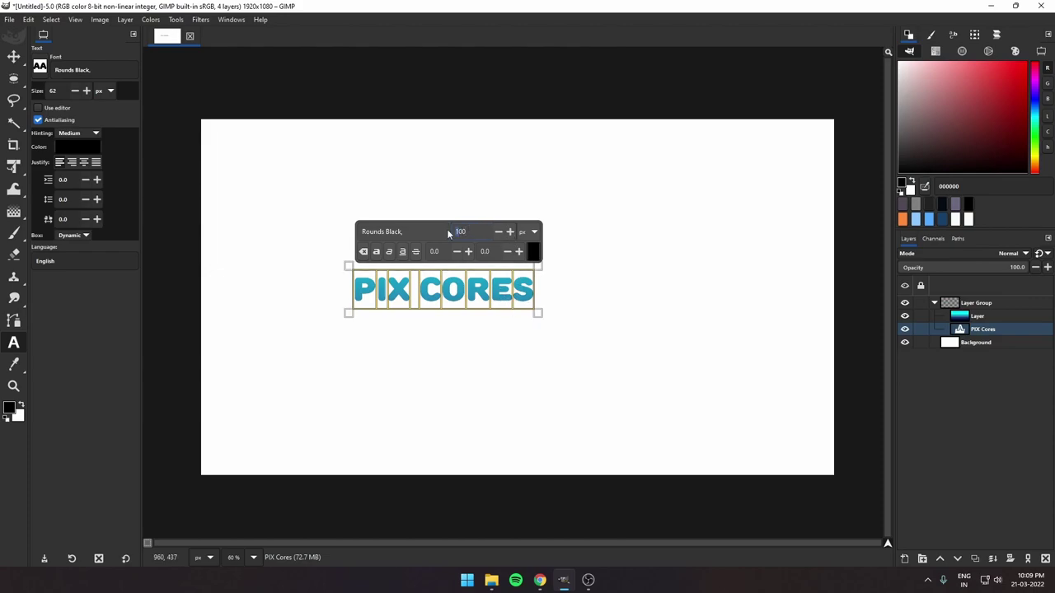
text(300)
key(Return)
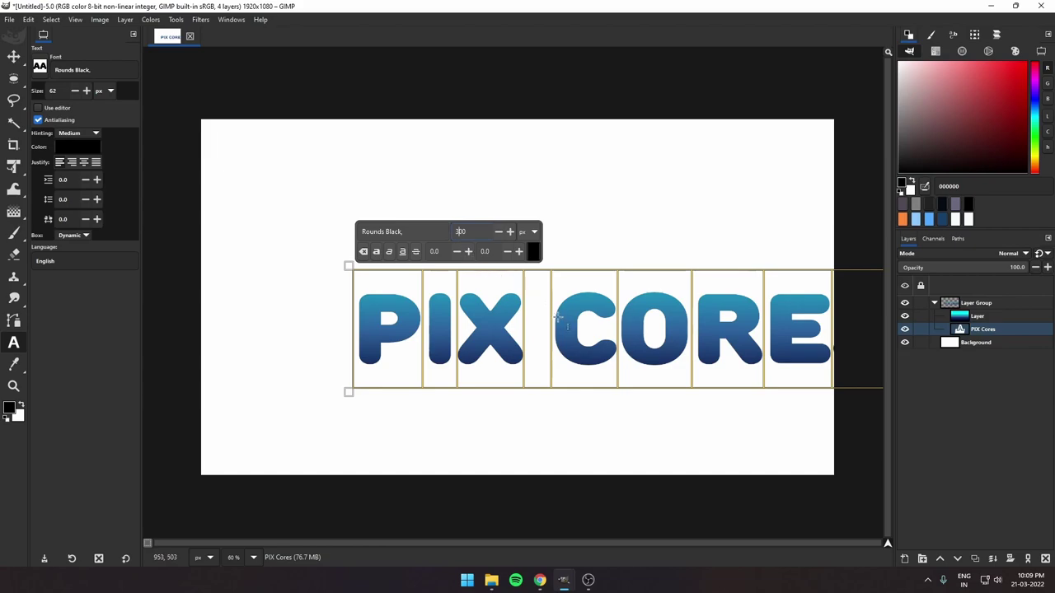
Shift the gradient over the enlarged text and move the text up-left onto the canvas.
click(13, 56)
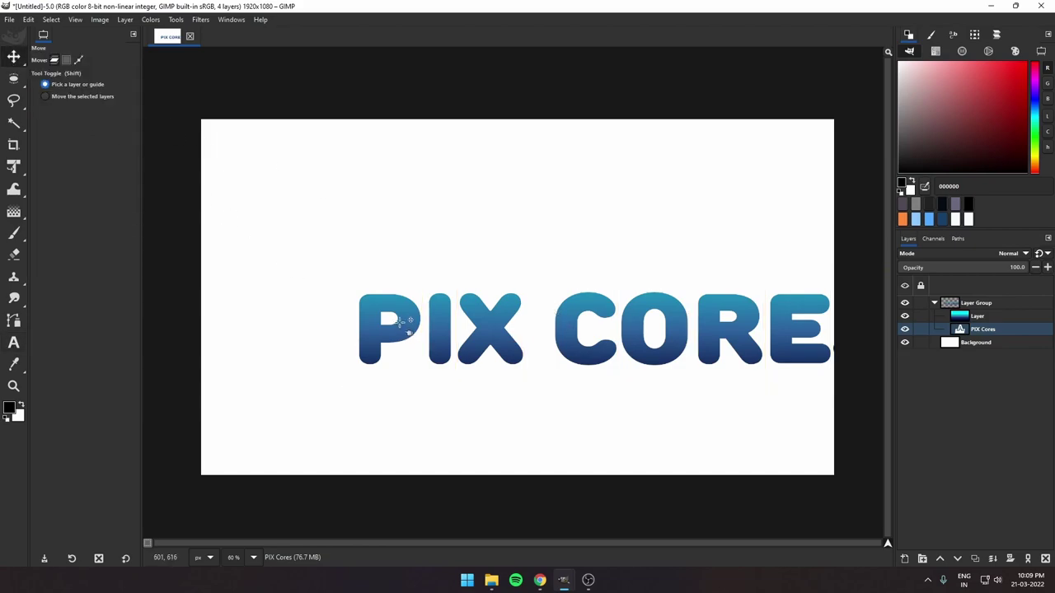
drag(485, 335, 569, 354)
click(962, 332)
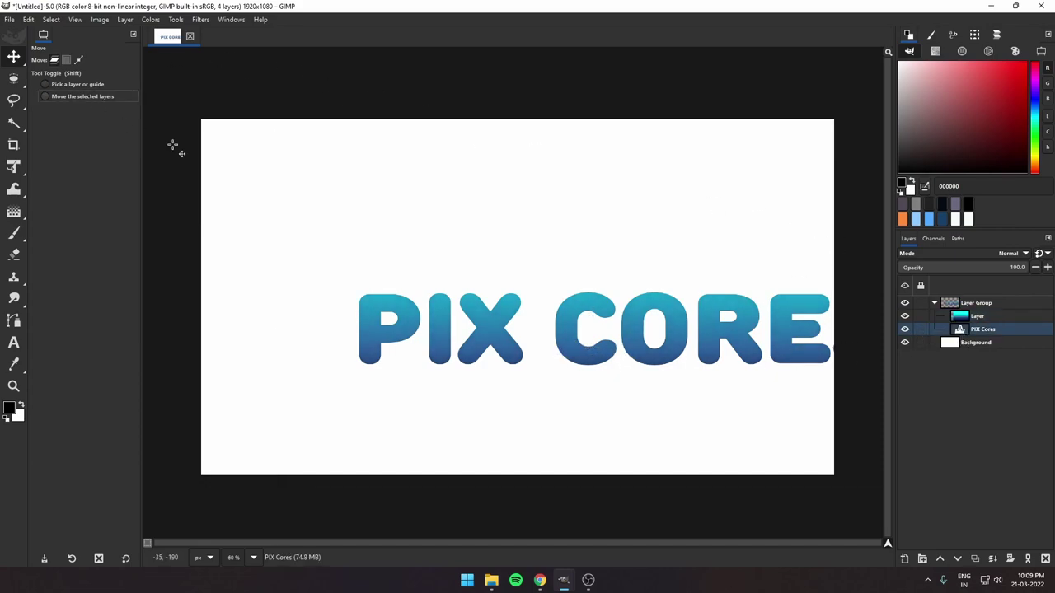
drag(172, 145, 116, 129)
click(965, 322)
Redraw a vertical gradient over the text using the Dark 1 preset.
click(14, 214)
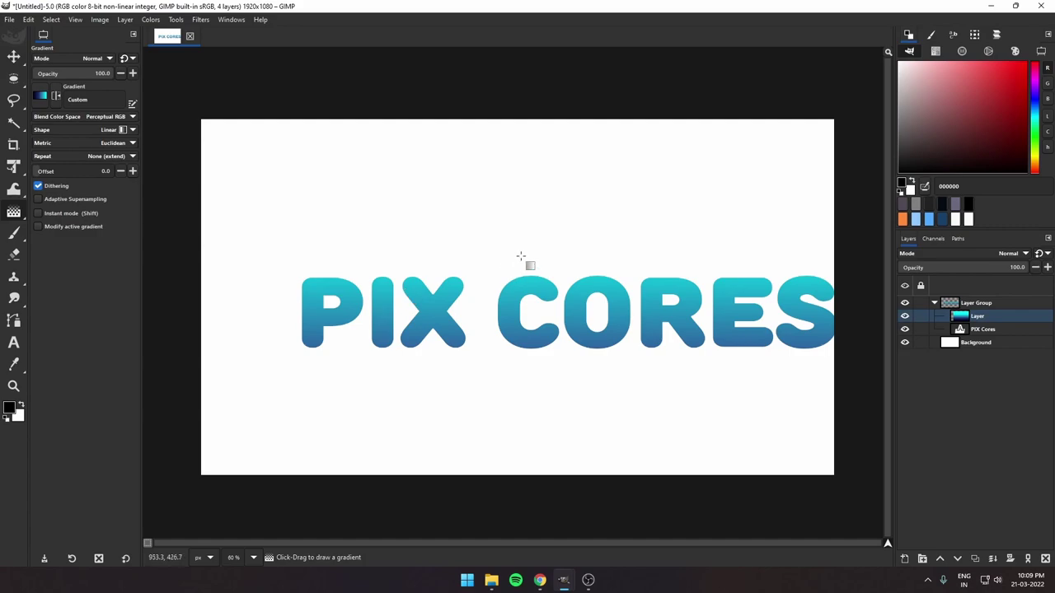
drag(531, 245, 536, 373)
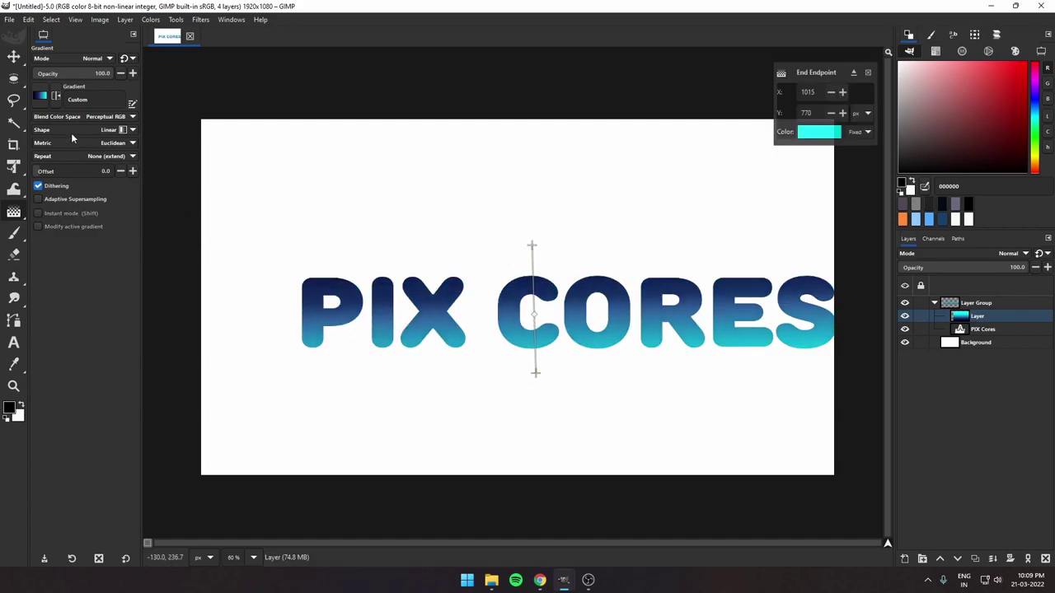
click(40, 95)
scroll(69, 218, down, 2)
scroll(69, 218, down, 2)
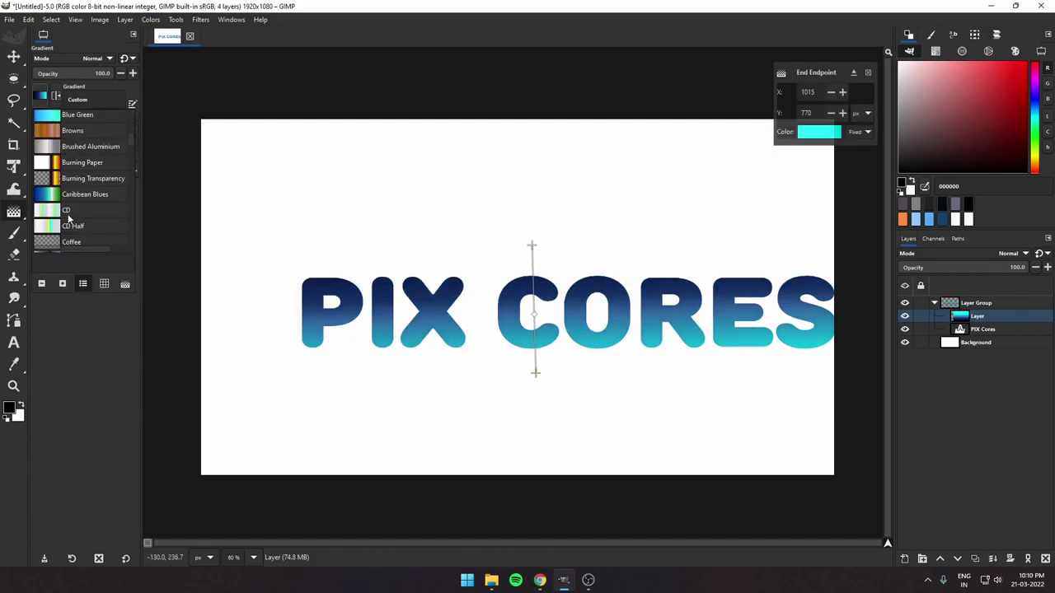
scroll(69, 218, down, 2)
click(69, 216)
Try the Horizon 1 and then the Wood 2 gradient presets on the text.
click(39, 97)
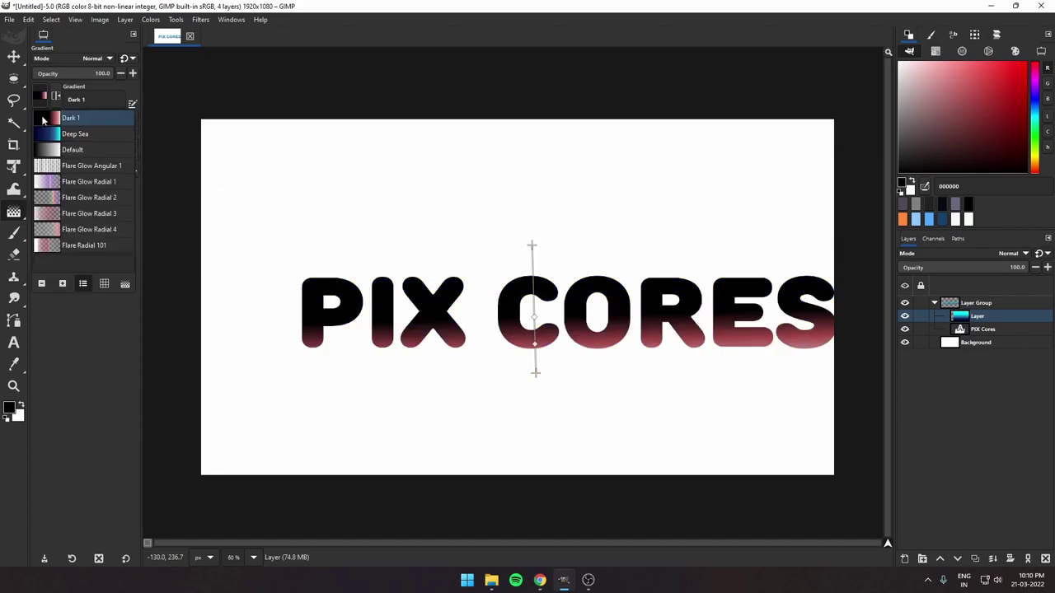
scroll(63, 211, down, 2)
scroll(63, 211, down, 2)
scroll(62, 211, down, 2)
scroll(63, 193, up, 2)
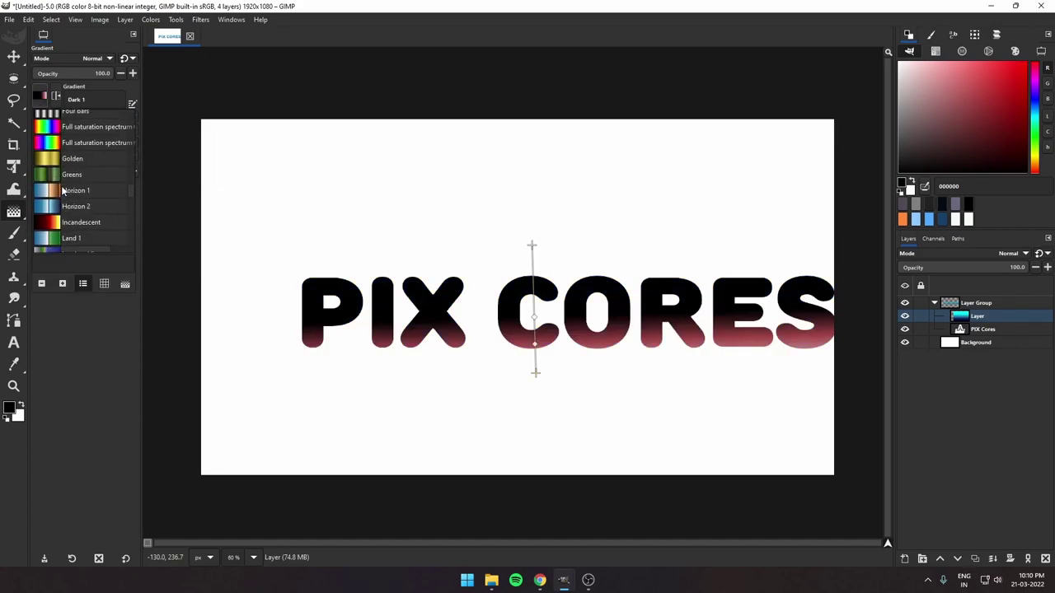
click(64, 193)
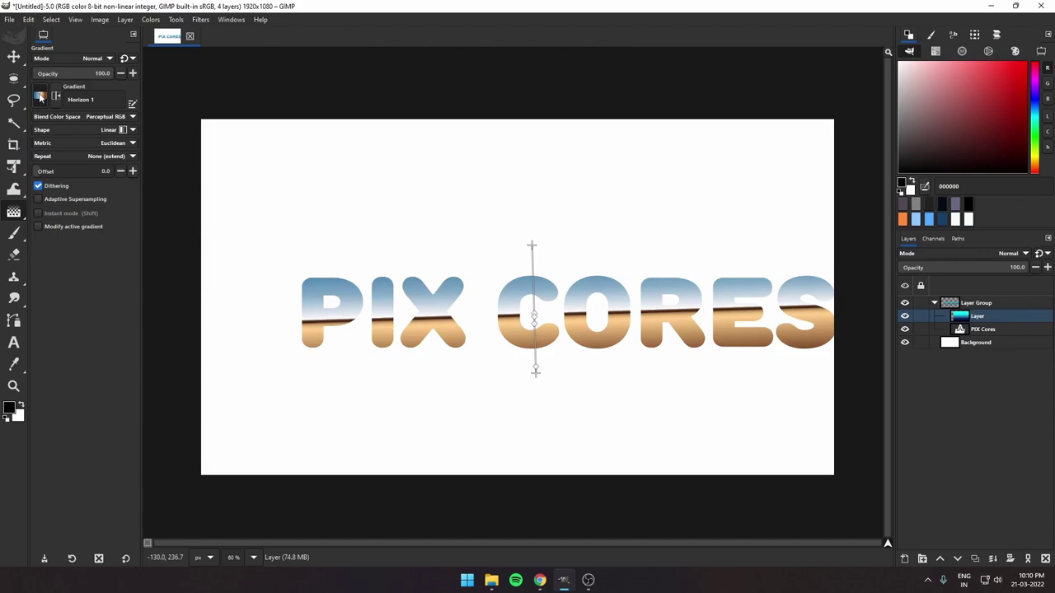
click(40, 97)
scroll(71, 214, down, 3)
scroll(71, 214, down, 3)
scroll(71, 214, down, 3)
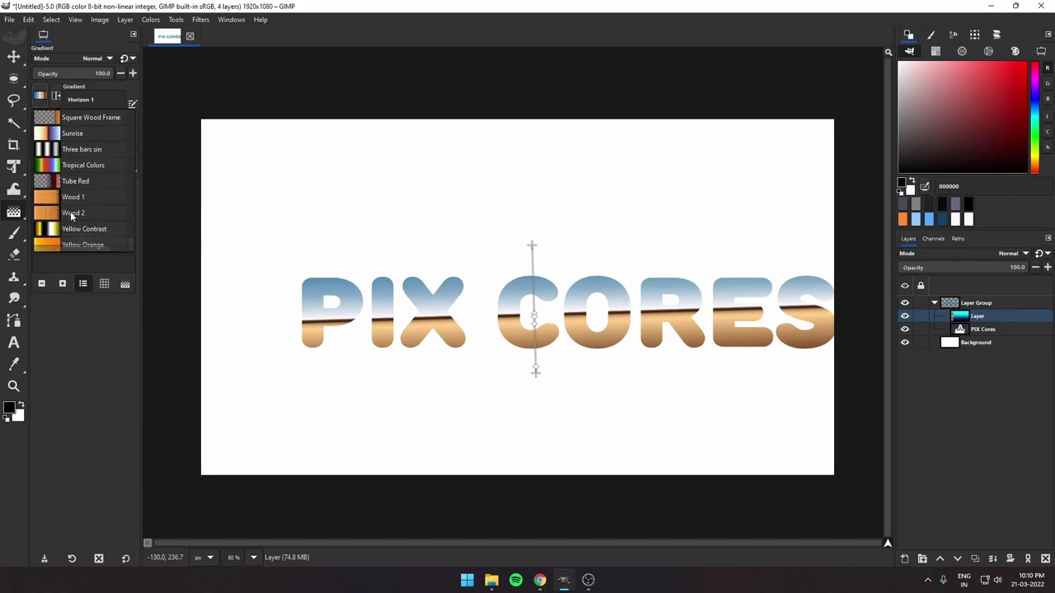
click(54, 213)
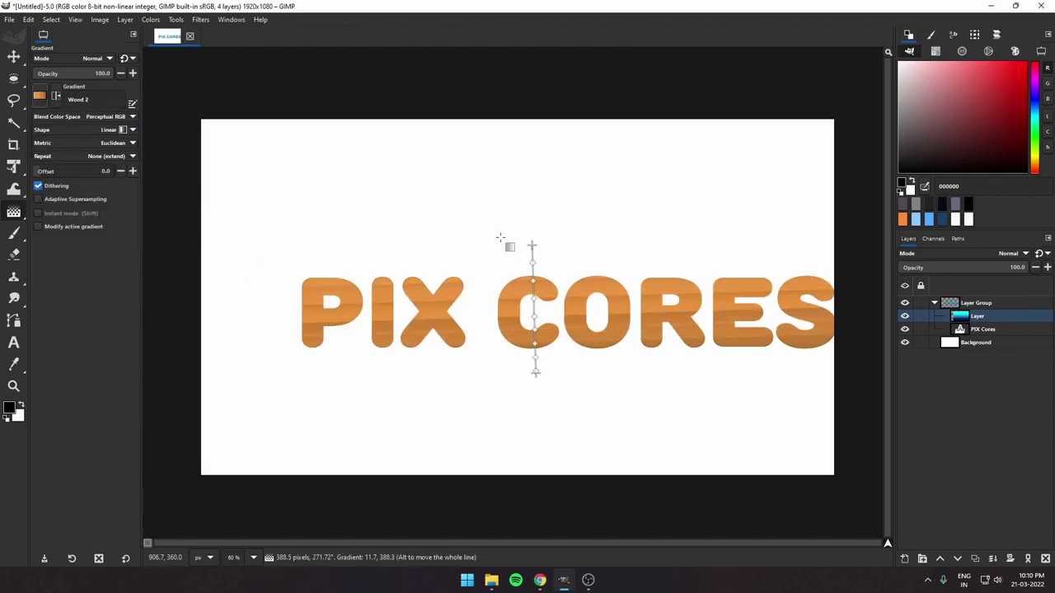
Tighten the gradient's start and end points, then try the Yellow Orange preset.
drag(532, 244, 536, 265)
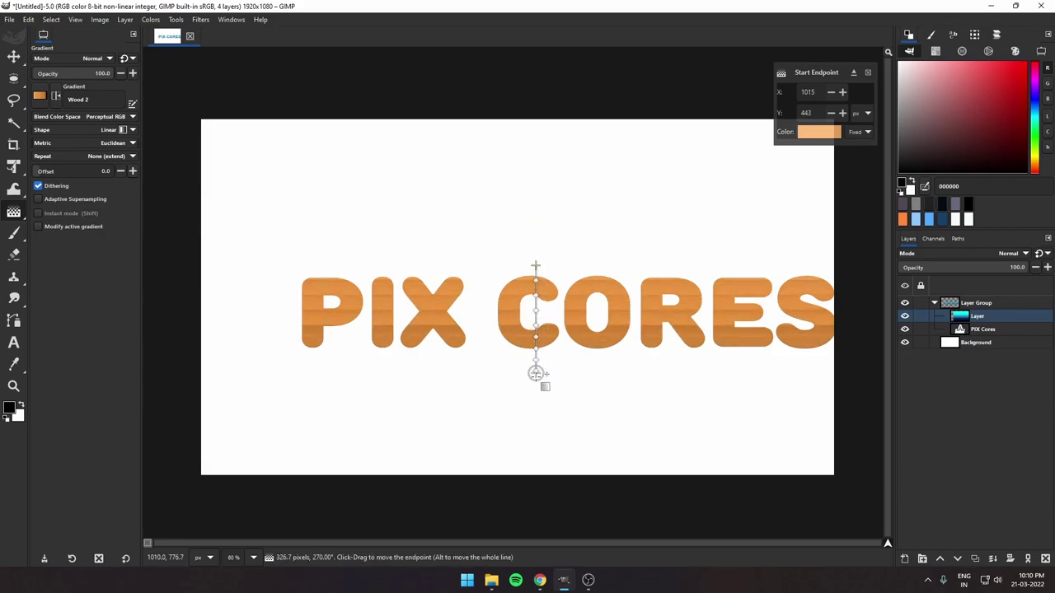
drag(536, 374, 536, 356)
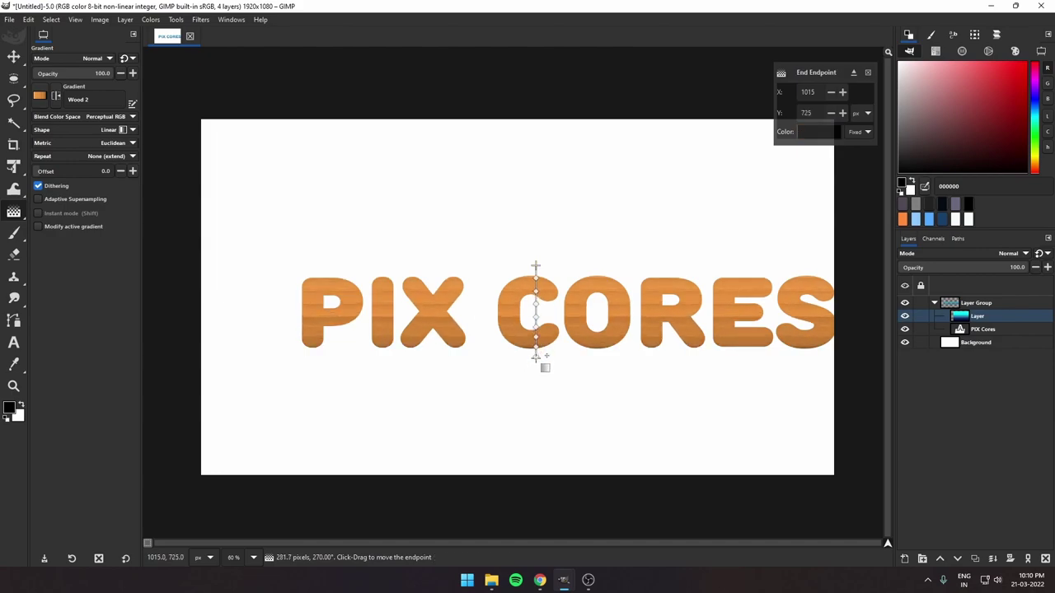
click(39, 95)
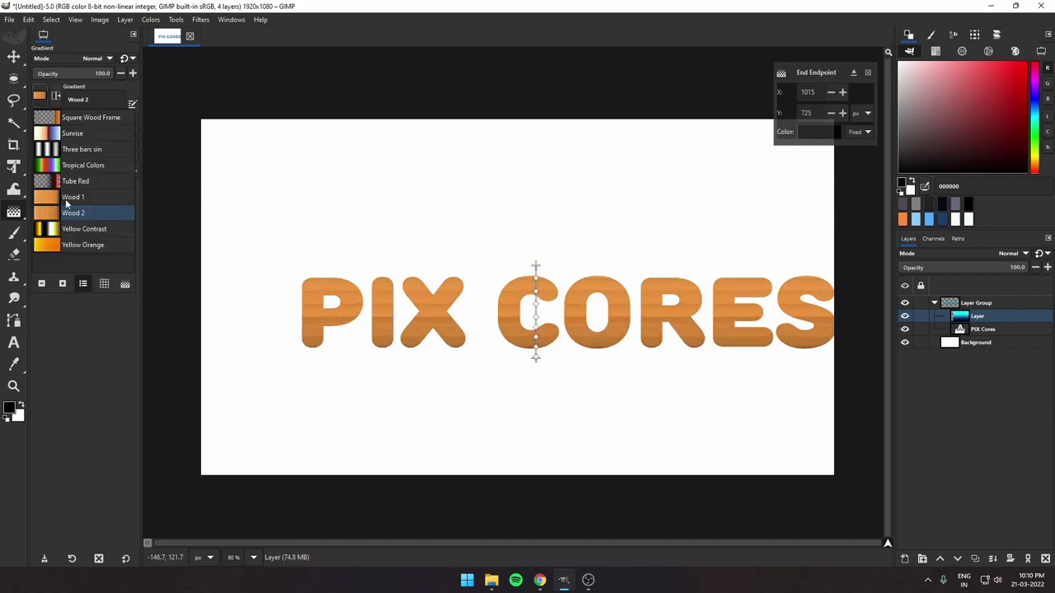
click(82, 245)
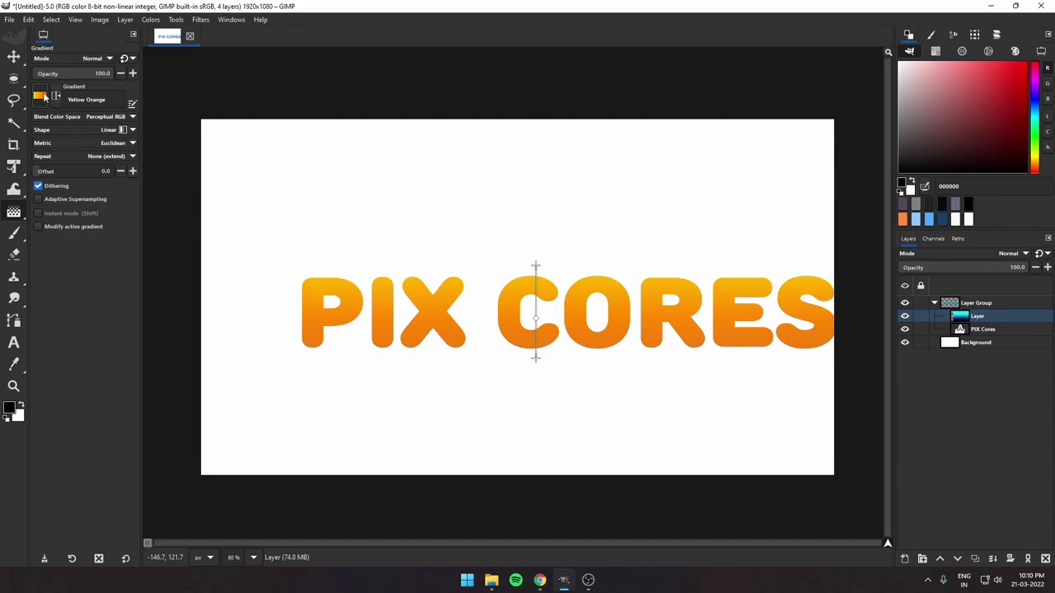
Try the Tropical Colors, Skyline polluted and Shadows 2 gradient presets.
click(39, 96)
scroll(74, 216, up, 2)
double_click(75, 232)
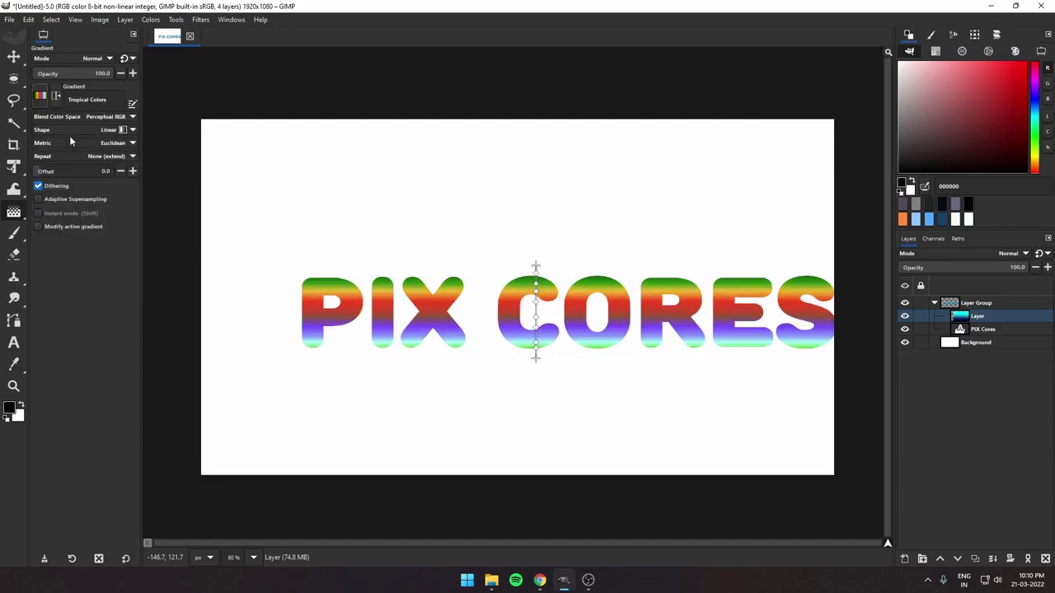
click(44, 97)
scroll(82, 182, up, 3)
double_click(82, 233)
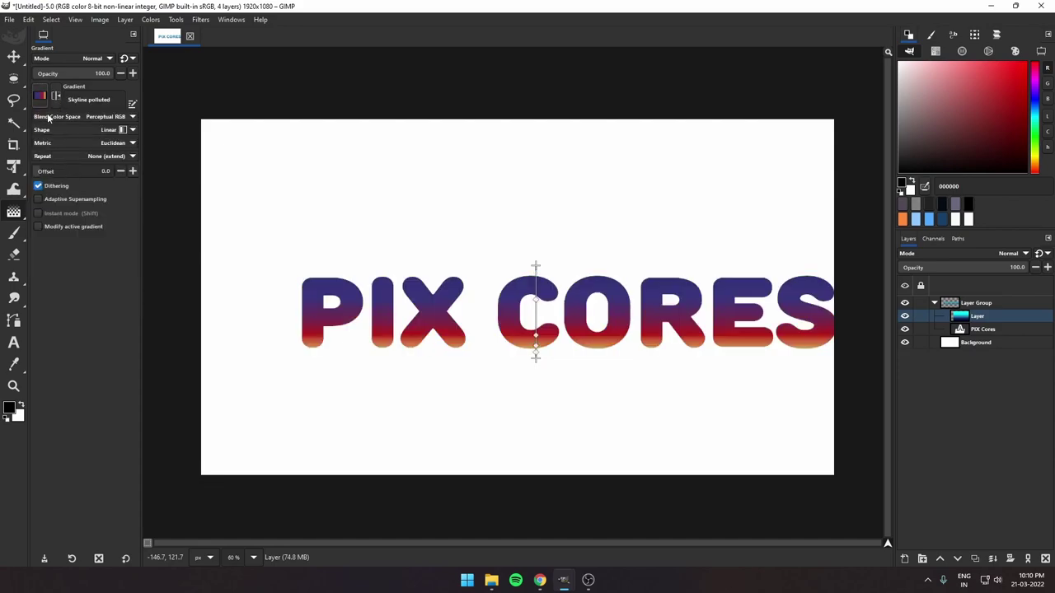
click(44, 101)
scroll(50, 123, up, 2)
double_click(70, 163)
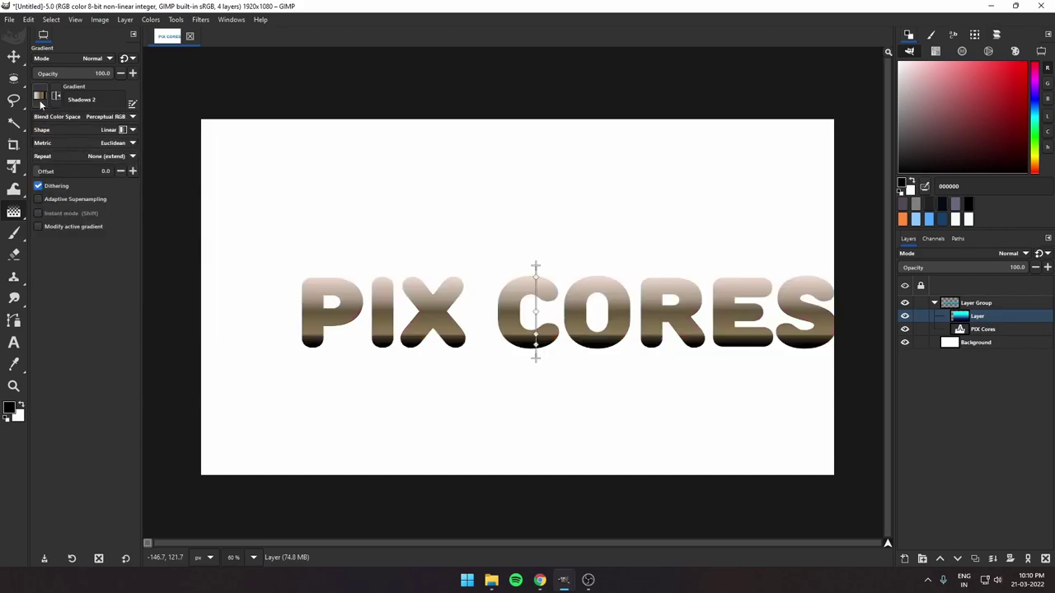
Try Rounded edge, then settle on the Nauseating Headache gradient.
click(41, 101)
double_click(70, 175)
click(41, 99)
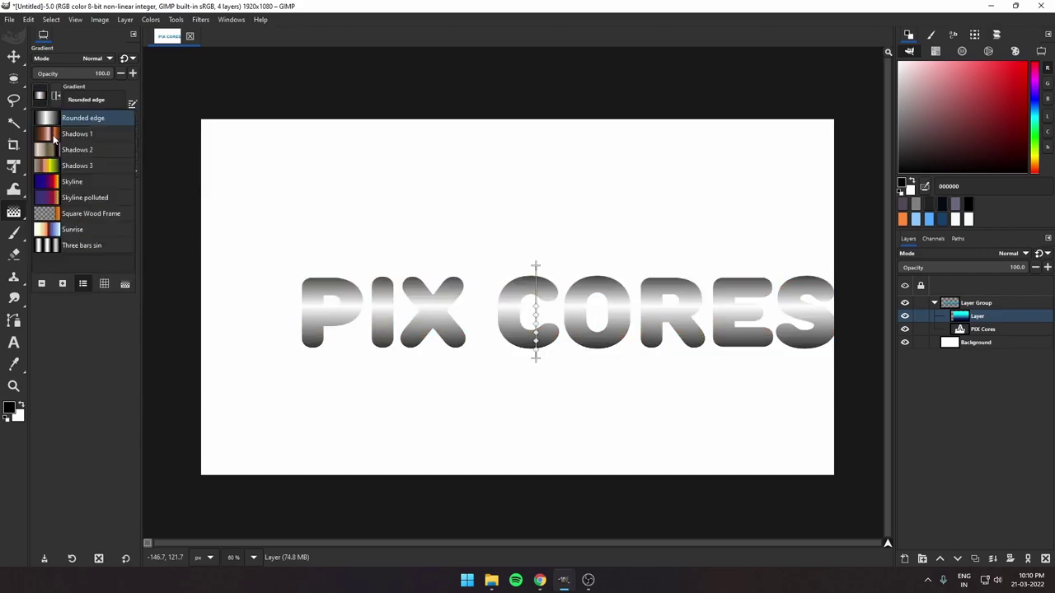
scroll(73, 173, up, 3)
scroll(74, 211, up, 3)
scroll(76, 193, up, 4)
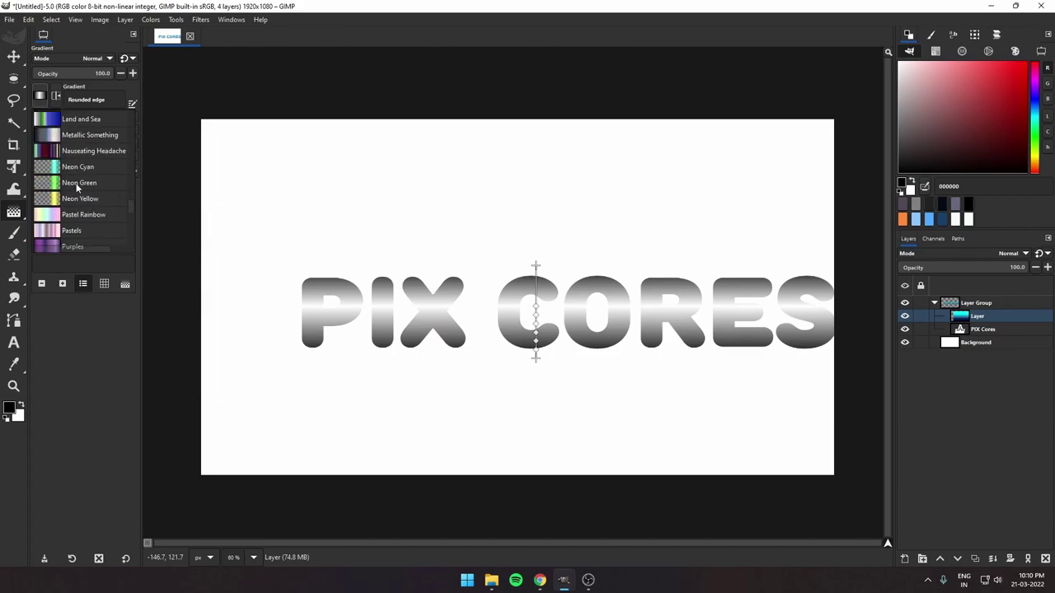
double_click(83, 151)
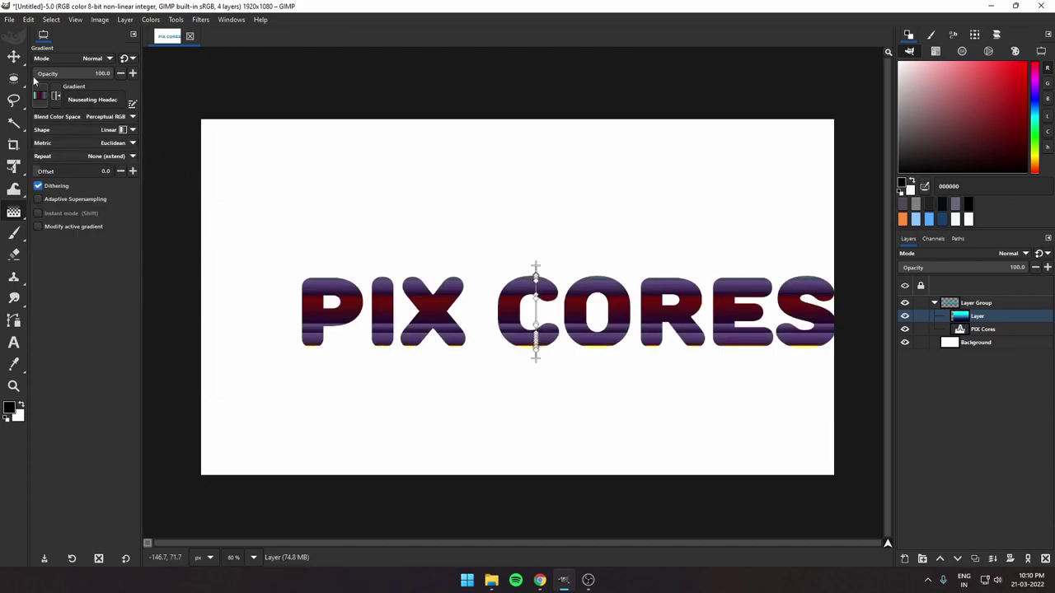
key(m)
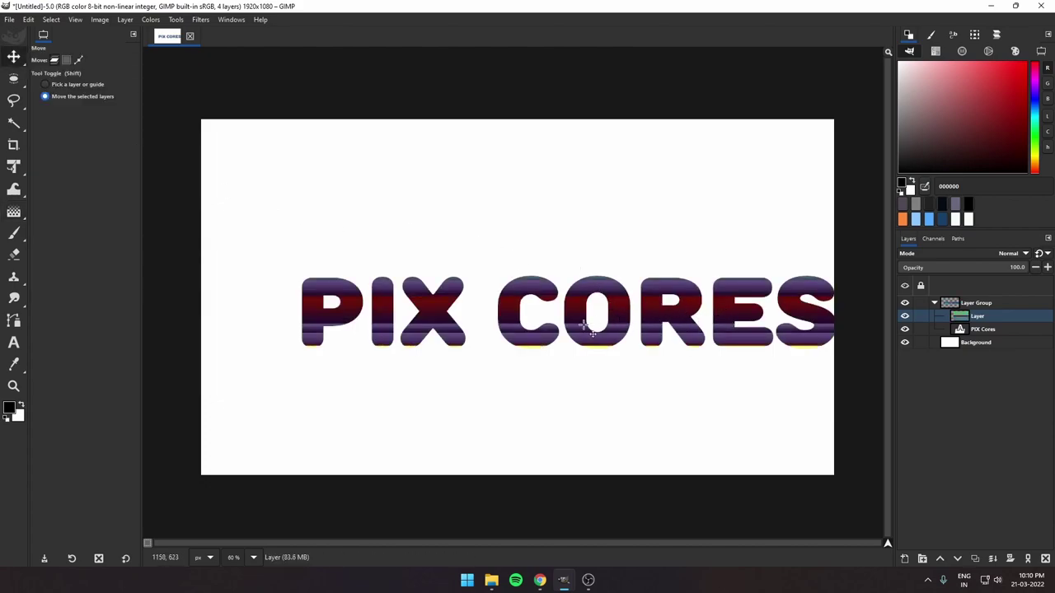
Select the text layer group and drag PIX CORES left to centre it.
click(936, 304)
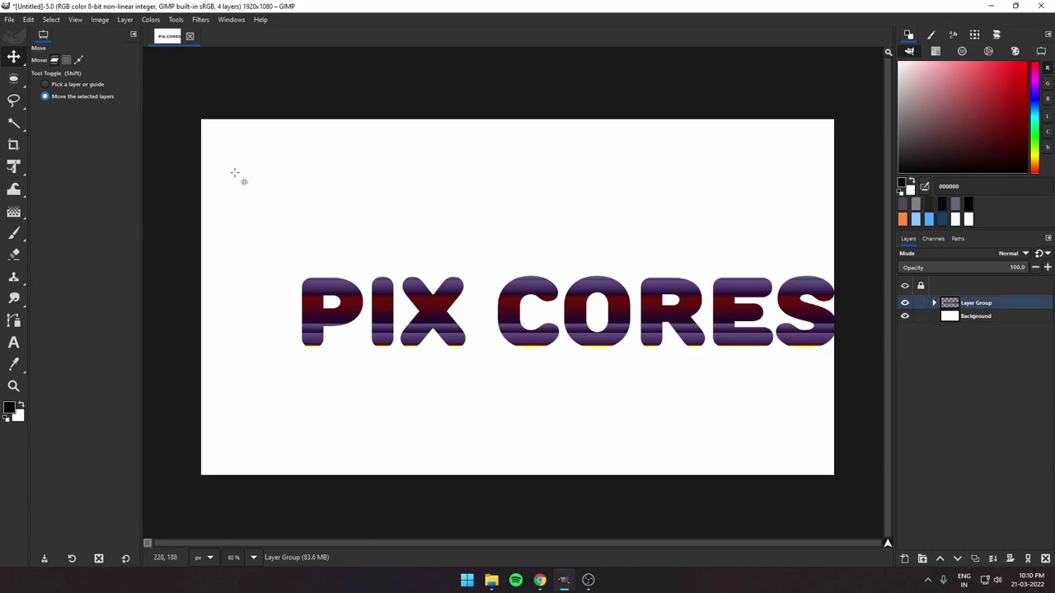
drag(446, 306, 410, 305)
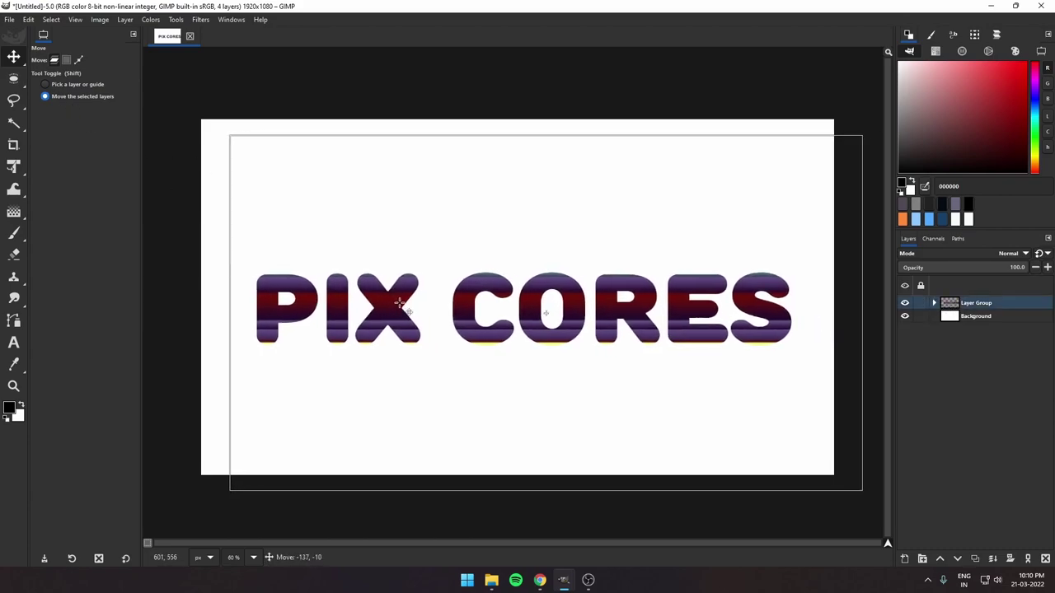
drag(522, 324, 525, 327)
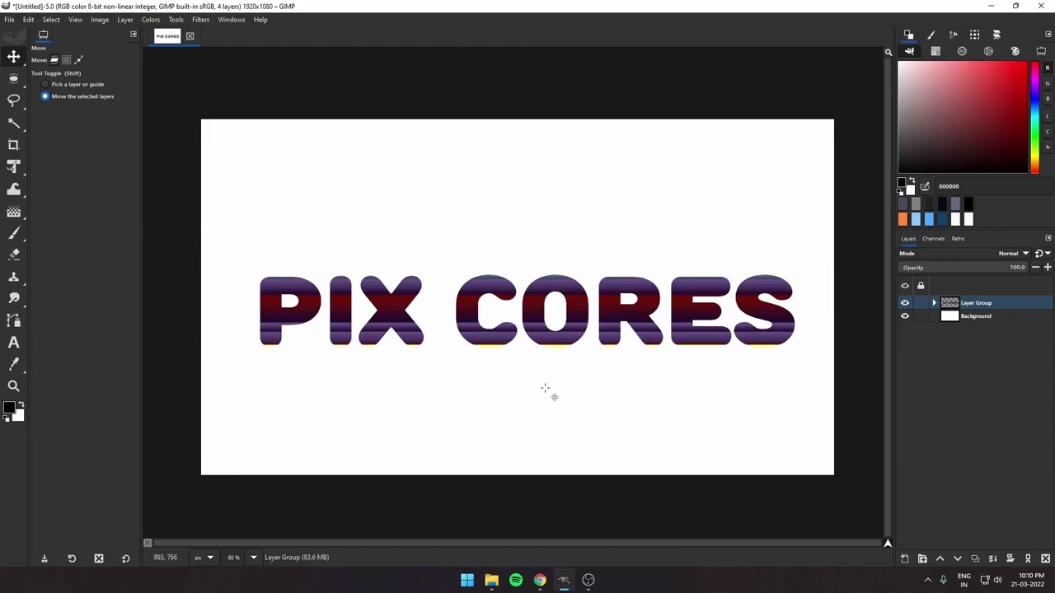
click(587, 580)
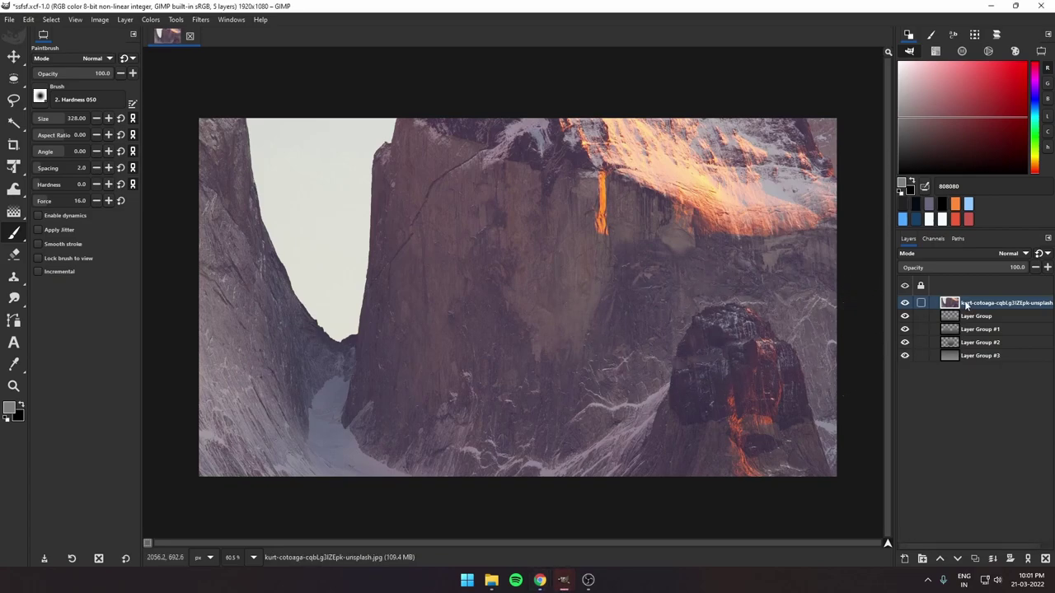
Shrink the Unsplash mountain photo with Unified Transform until all the peaks fit the canvas.
key(shift+t)
click(511, 299)
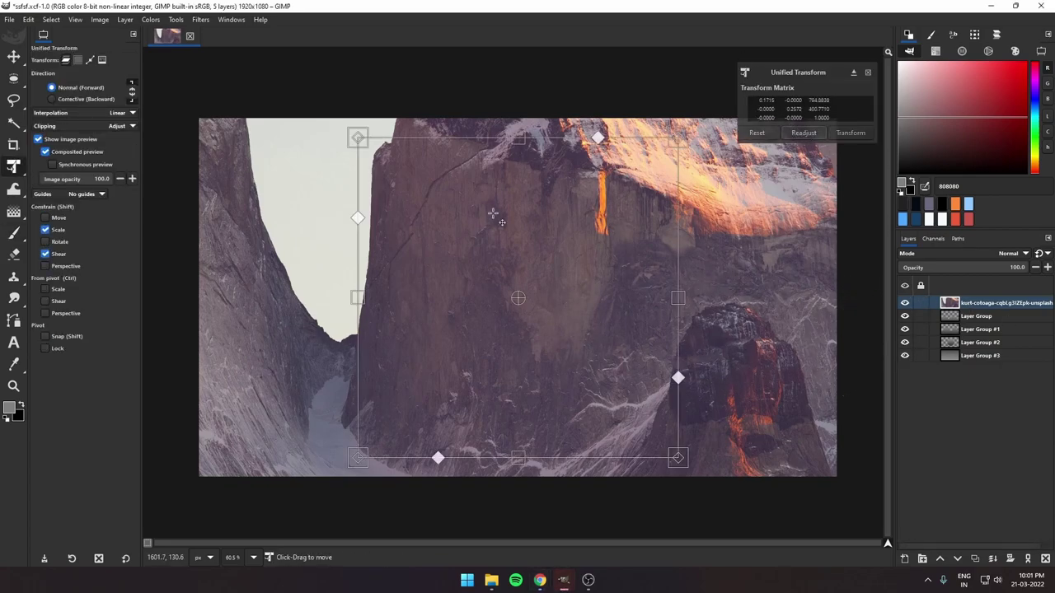
mouse_move(368, 149)
mouse_down()
mouse_move(511, 289)
mouse_move(520, 249)
mouse_up()
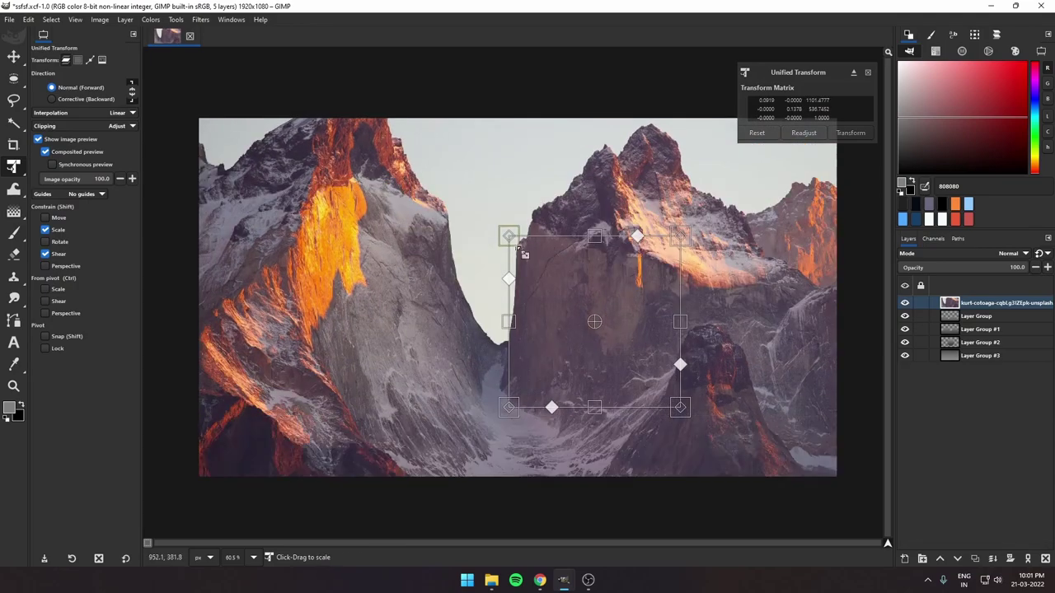
mouse_move(566, 282)
mouse_down()
mouse_move(605, 299)
mouse_move(564, 319)
mouse_up()
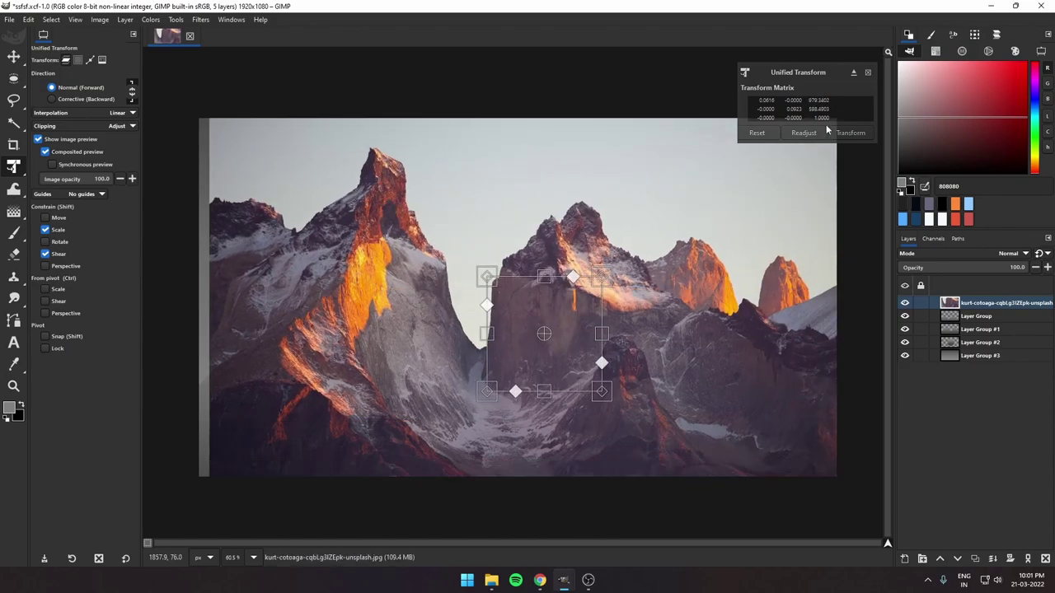
click(835, 134)
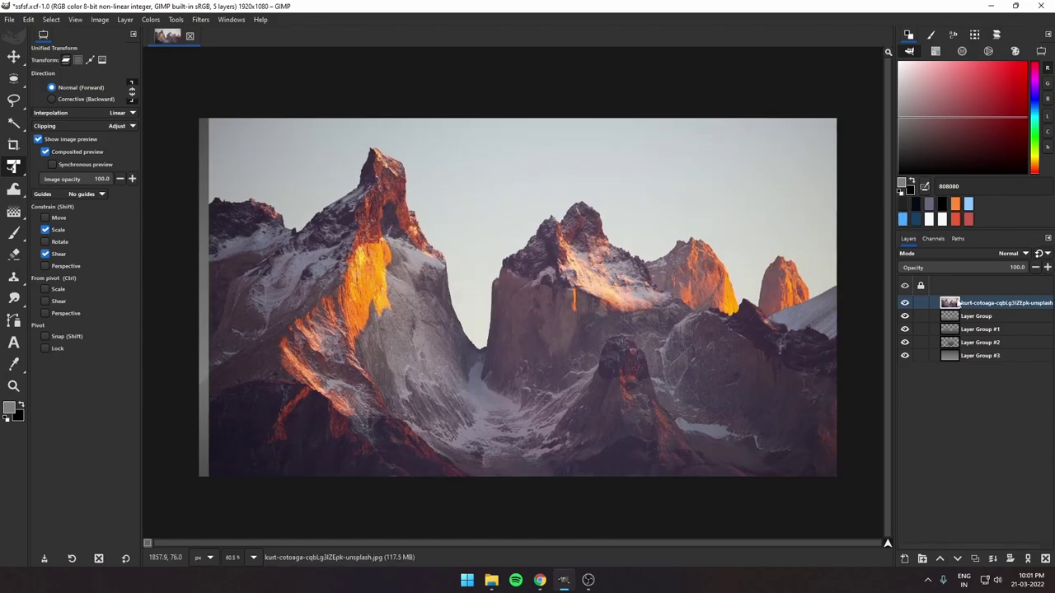
Hide the photo and put the front grey mountains into a new layer group.
click(905, 303)
click(905, 316)
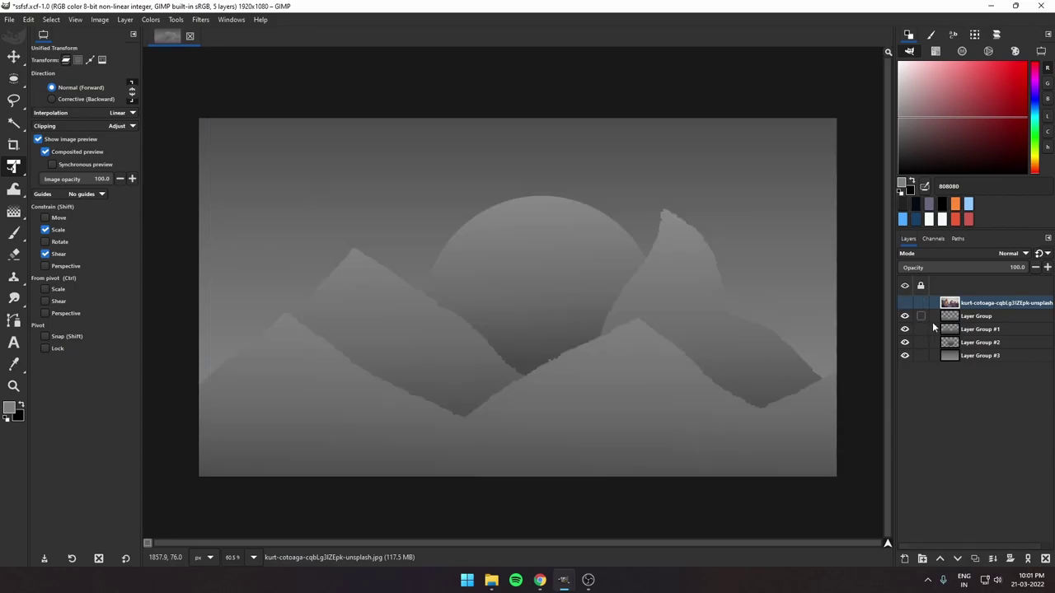
click(965, 317)
click(923, 559)
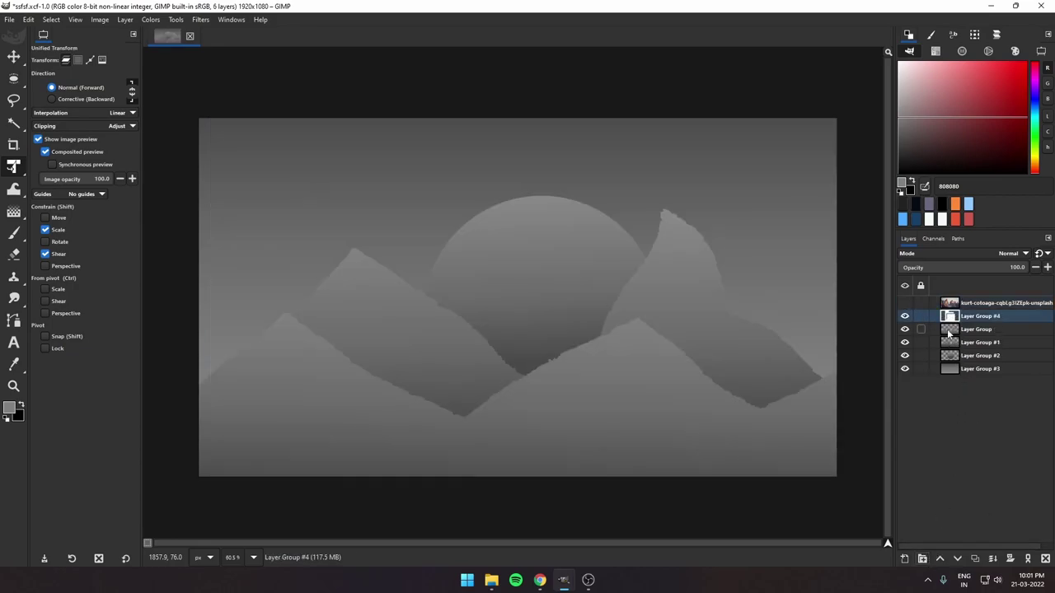
mouse_move(962, 330)
mouse_down()
mouse_move(949, 317)
mouse_move(973, 325)
mouse_up()
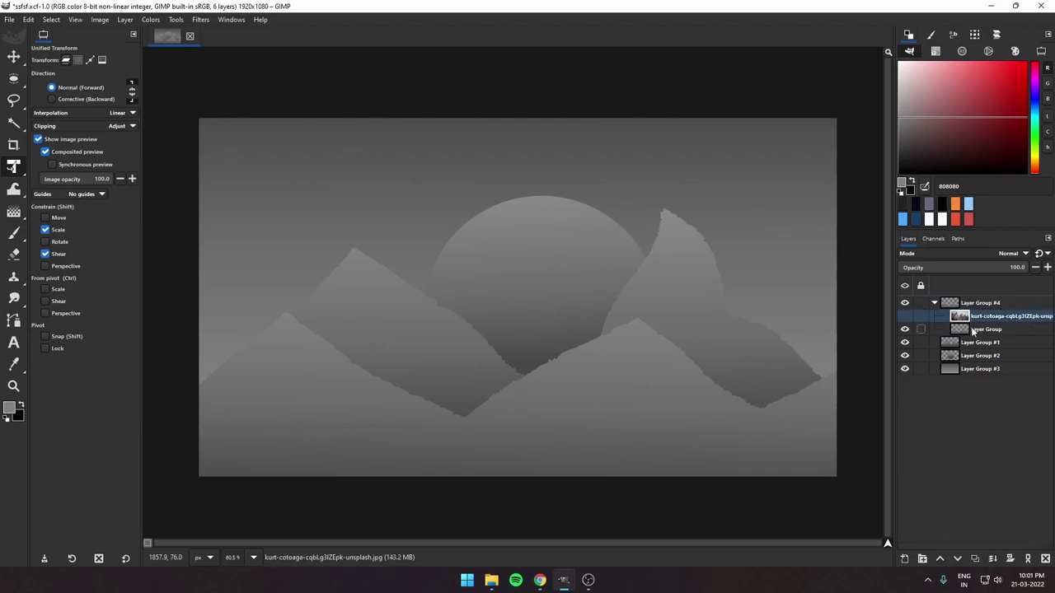
Show the photo again and set it to Clip to Backdrop over the mountains.
right_click(984, 320)
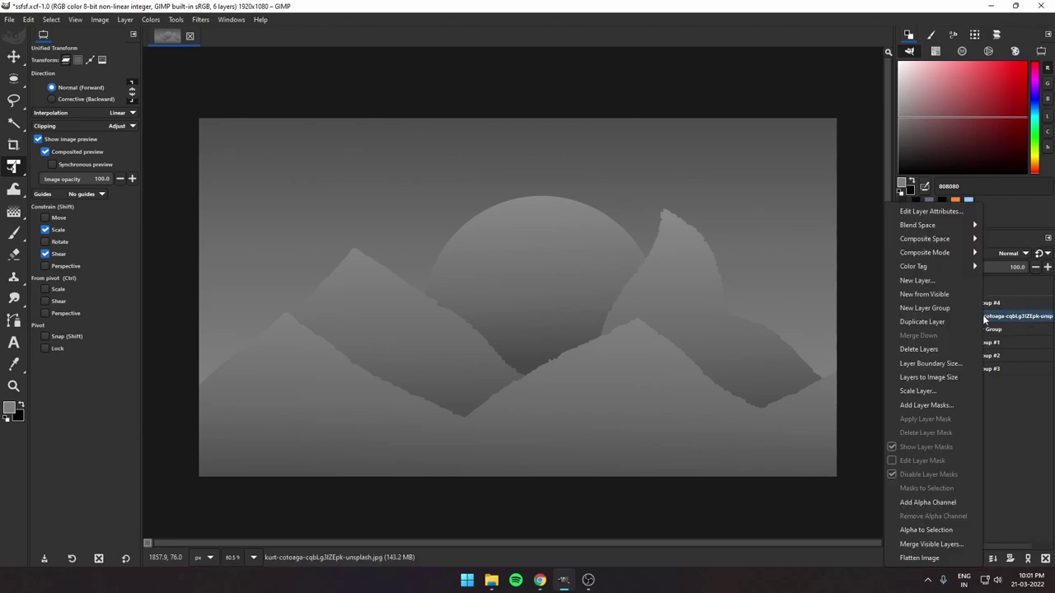
key(Escape)
click(904, 317)
right_click(999, 320)
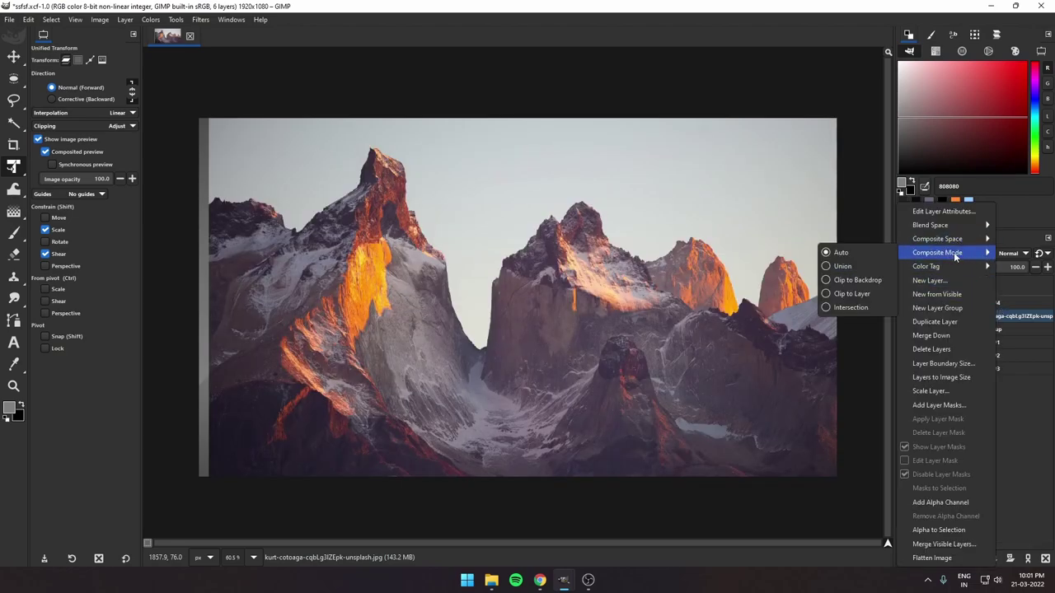
mouse_move(938, 252)
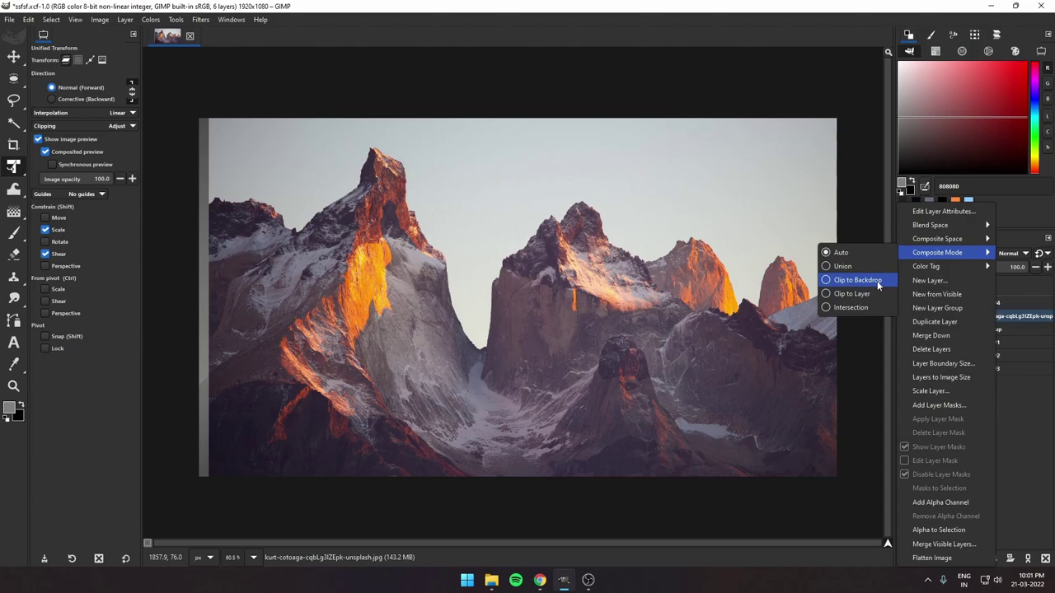
click(879, 281)
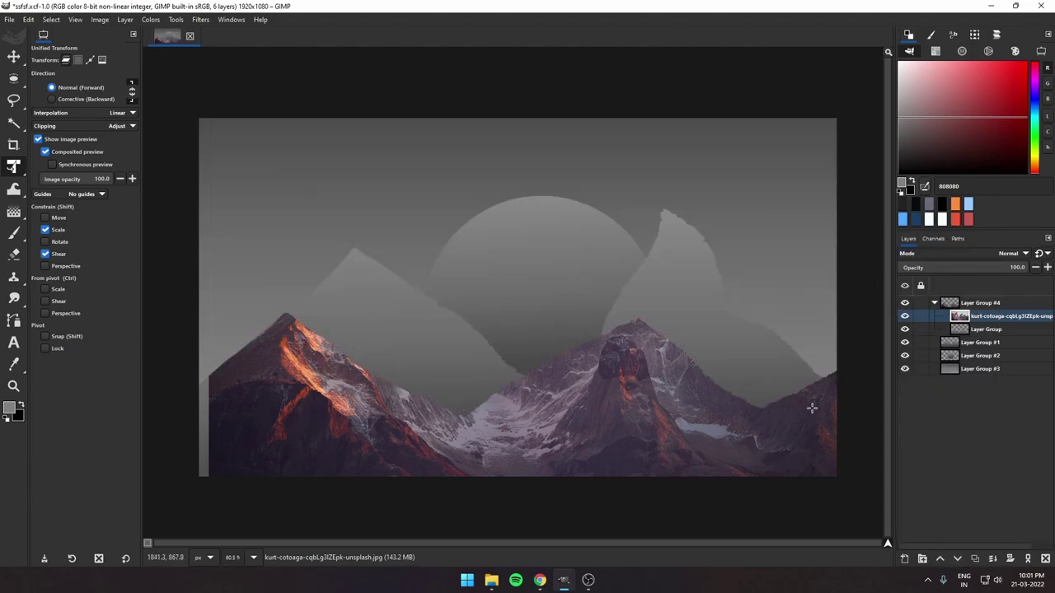
click(611, 443)
Nudge the clipped mountain photo left, then duplicate it out of the clipped group.
drag(612, 443, 598, 441)
click(849, 133)
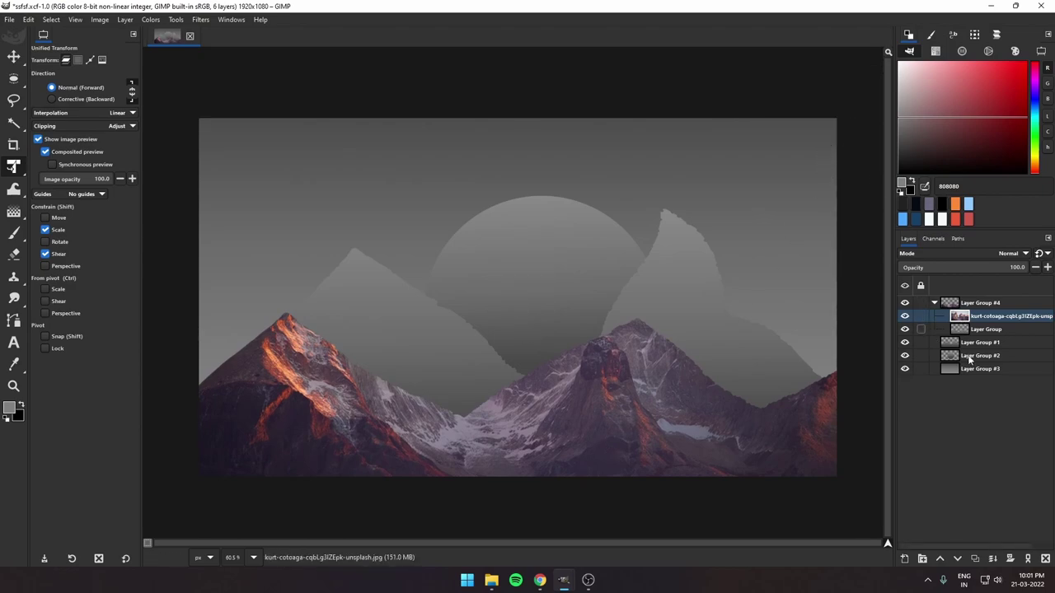
click(977, 560)
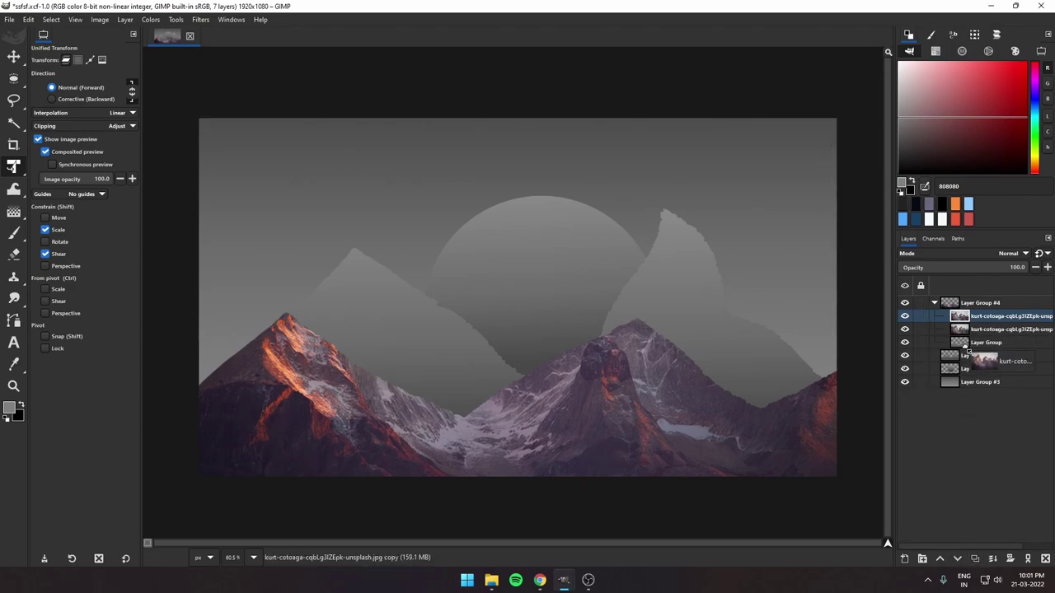
drag(966, 353, 953, 368)
Create Layer Group #5 and nest Layer Group #1 inside it beneath the photo copy.
click(922, 560)
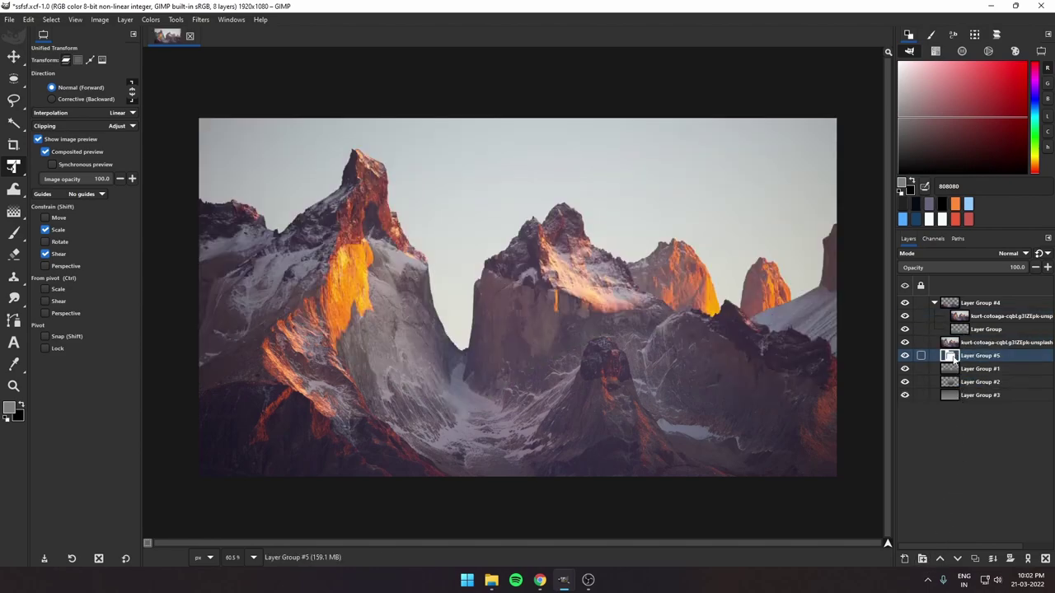
click(949, 344)
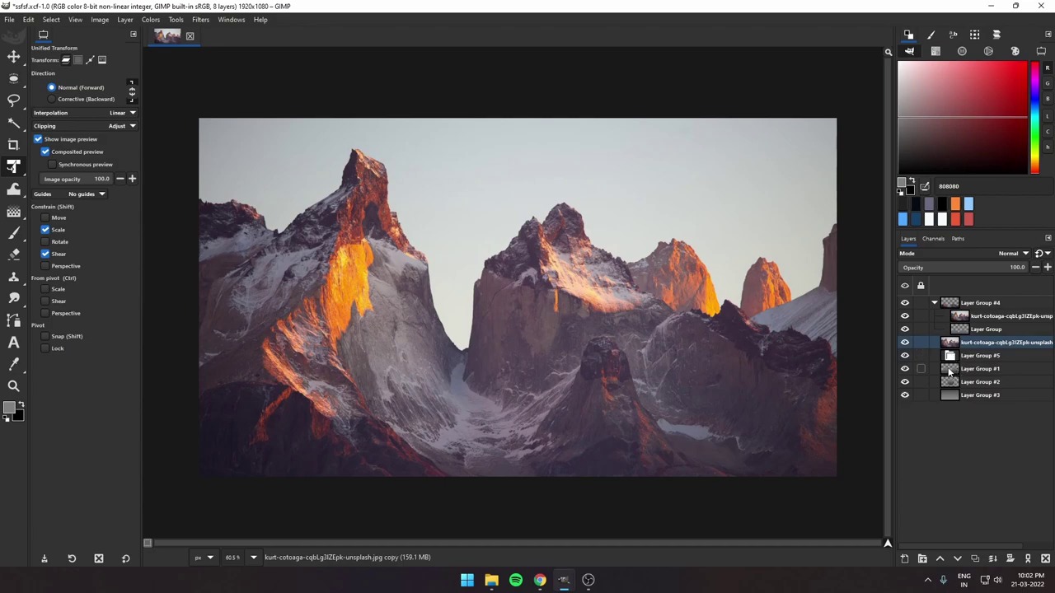
drag(950, 373, 952, 363)
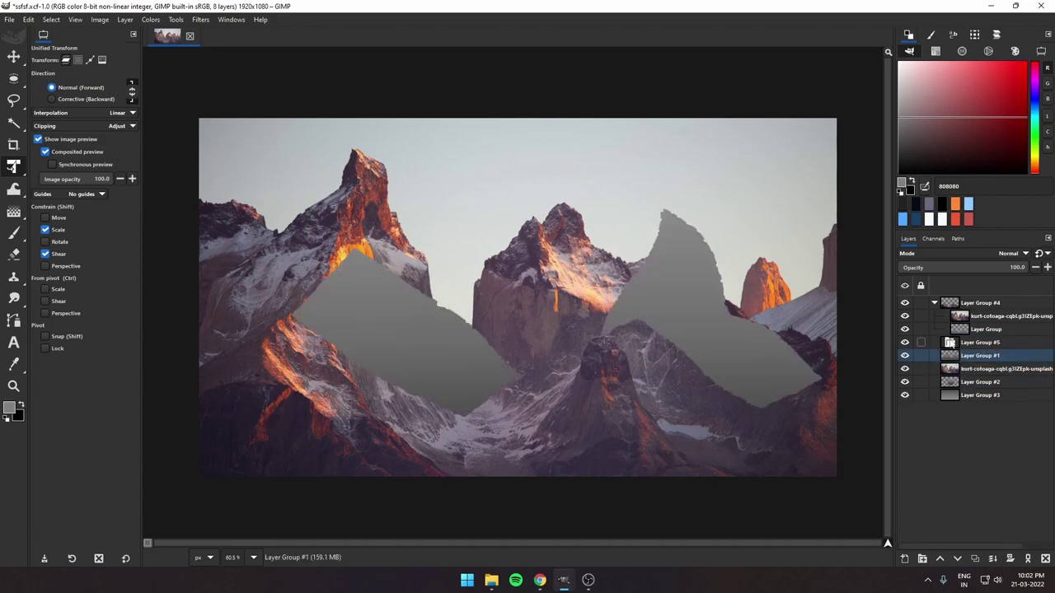
click(949, 343)
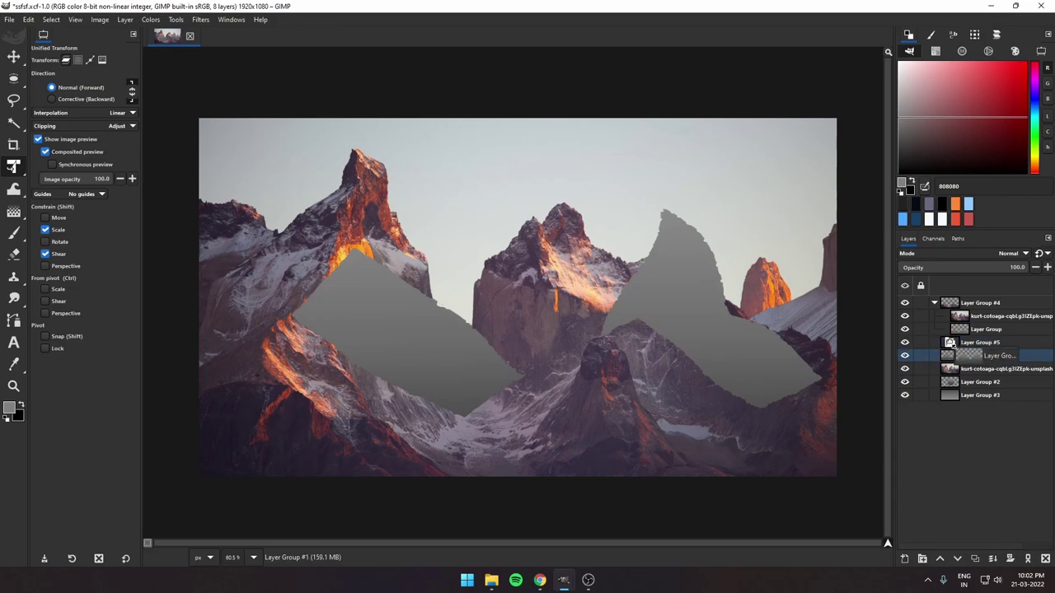
mouse_move(950, 356)
mouse_down()
mouse_move(950, 345)
mouse_move(975, 357)
mouse_up()
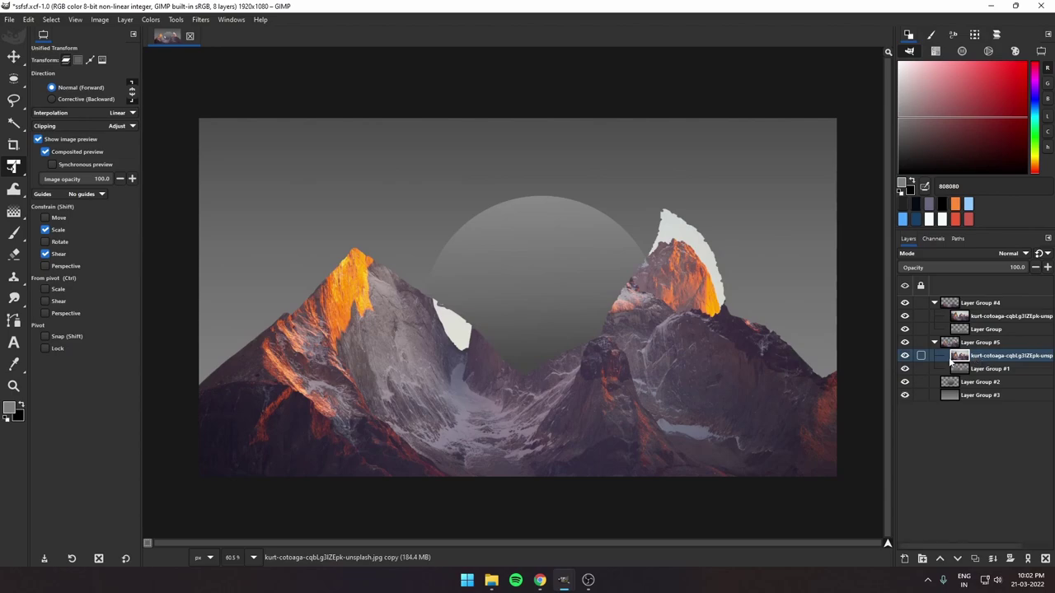
Shift the clipped mountain photo up and right so new peaks fill the second grey mountains.
click(905, 356)
click(524, 333)
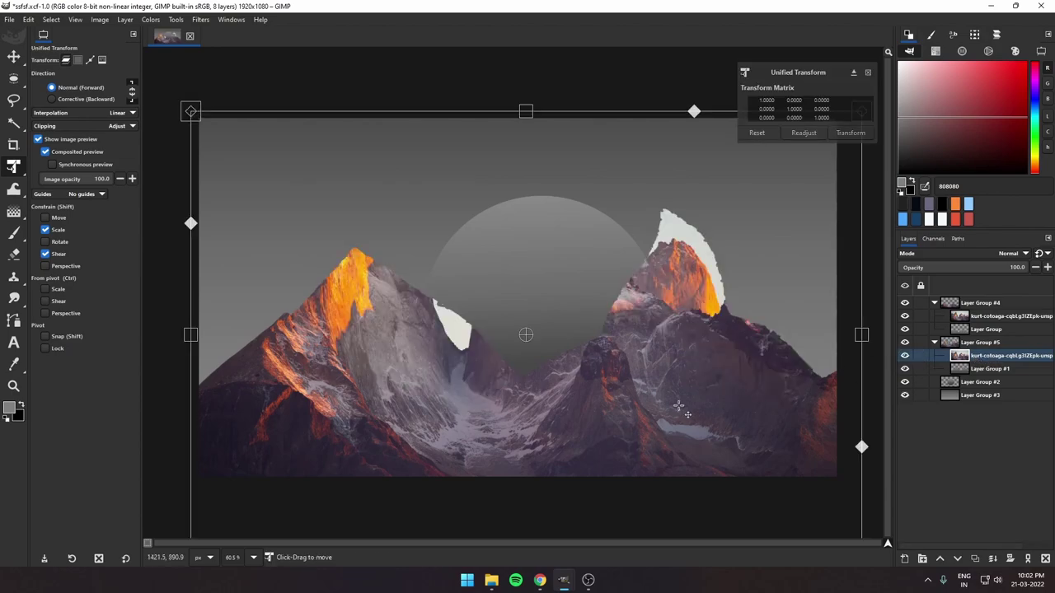
drag(672, 416, 701, 371)
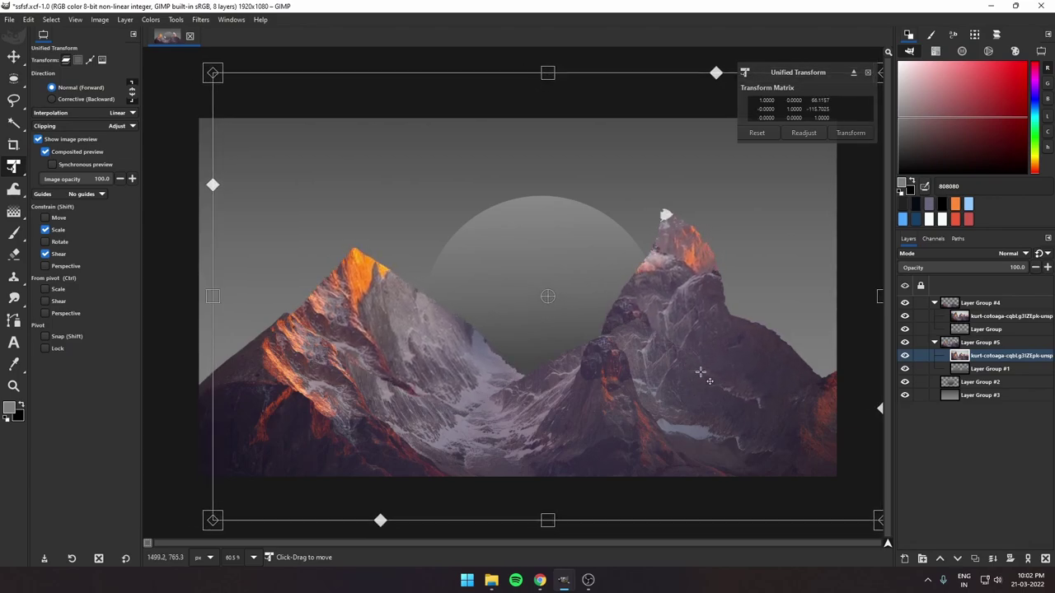
click(848, 134)
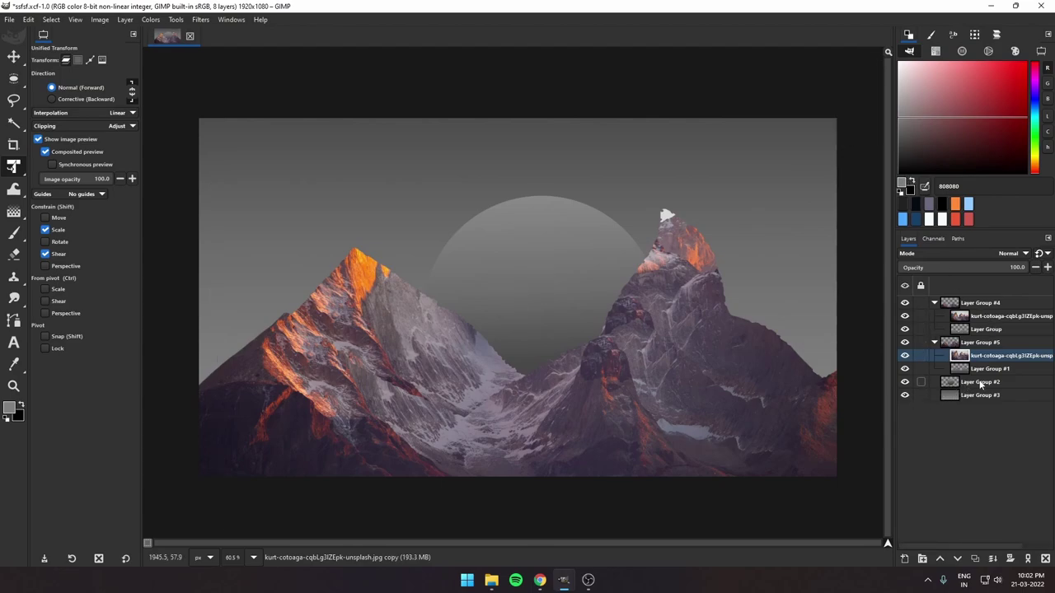
Collapse Layer Groups #5 and #4 and toggle the circle group's visibility to compare.
click(934, 342)
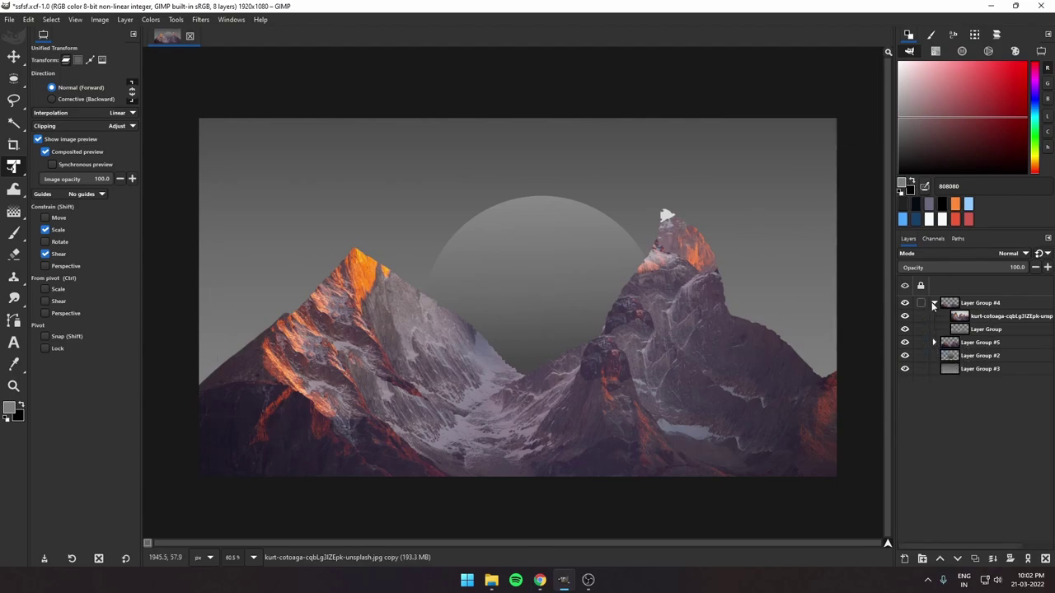
click(933, 303)
click(952, 330)
click(905, 329)
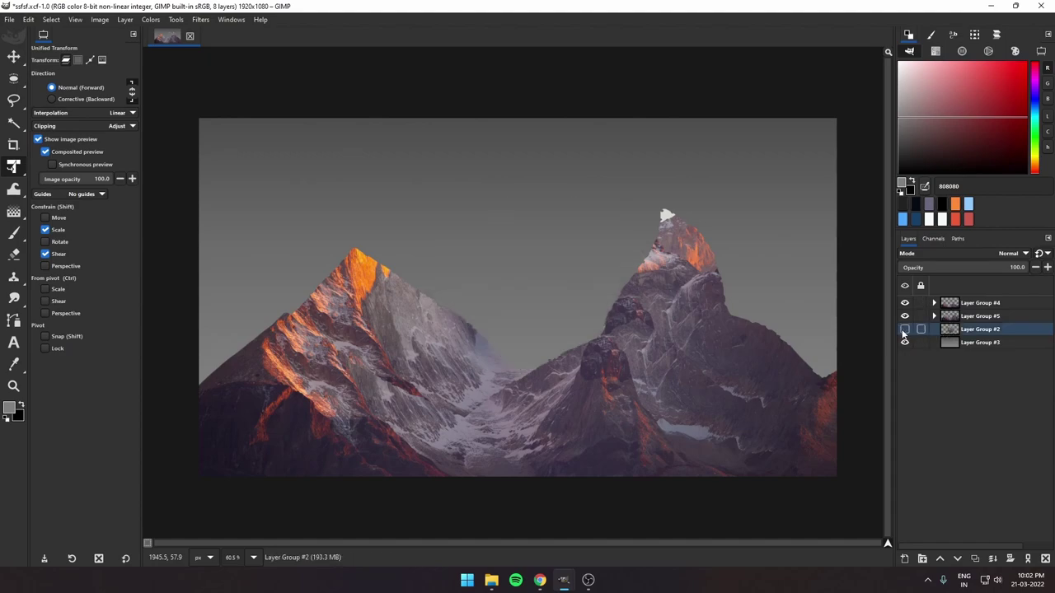
click(958, 343)
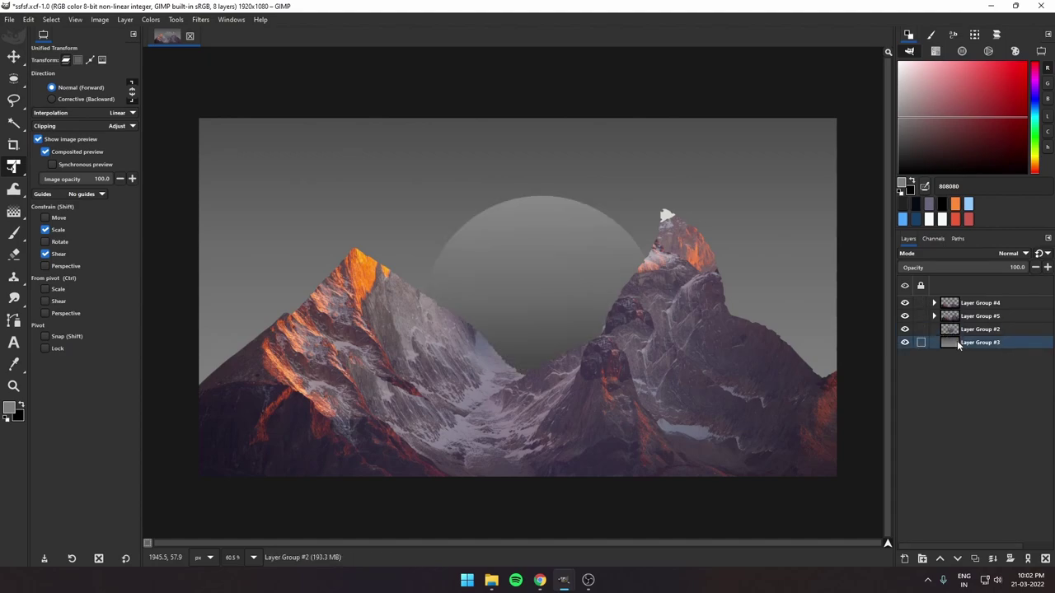
Bring in the pink-sky photo as the backdrop behind the mountains and check it.
click(491, 581)
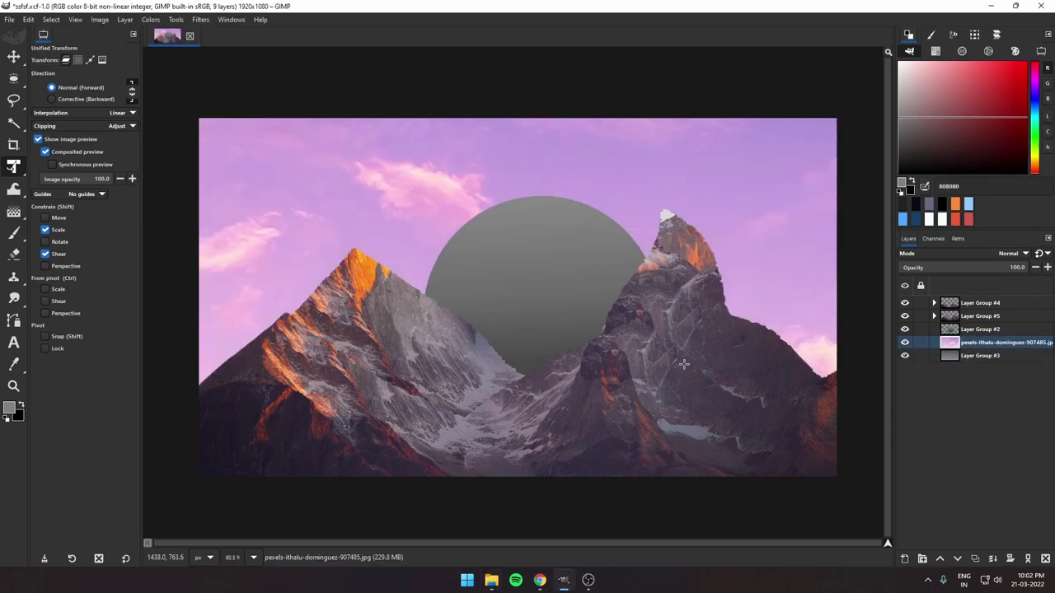
click(904, 342)
click(905, 342)
click(904, 342)
Drop the ocean photo into the Layers panel just above the circle group.
scroll(638, 370, down, 3)
scroll(639, 370, up, 2)
scroll(639, 370, up, 1)
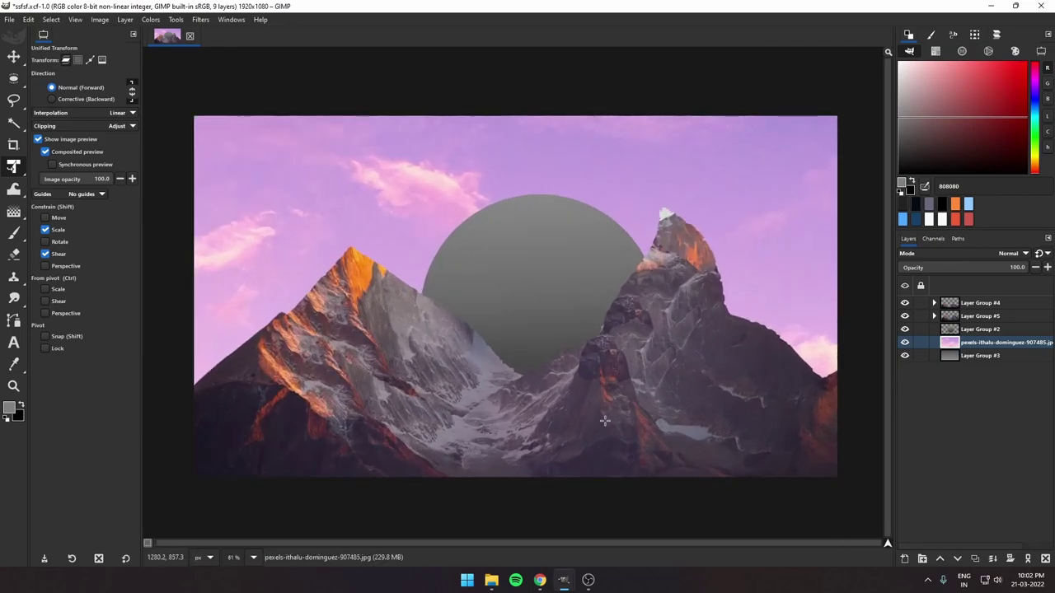
click(492, 581)
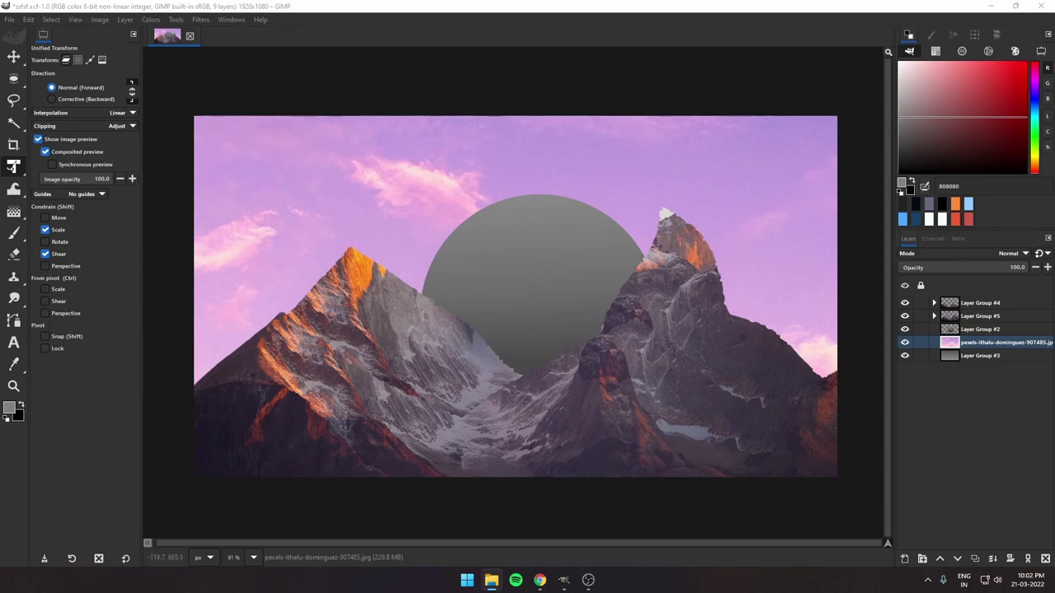
mouse_move(96, 260)
mouse_down()
mouse_move(944, 356)
mouse_move(952, 326)
mouse_up()
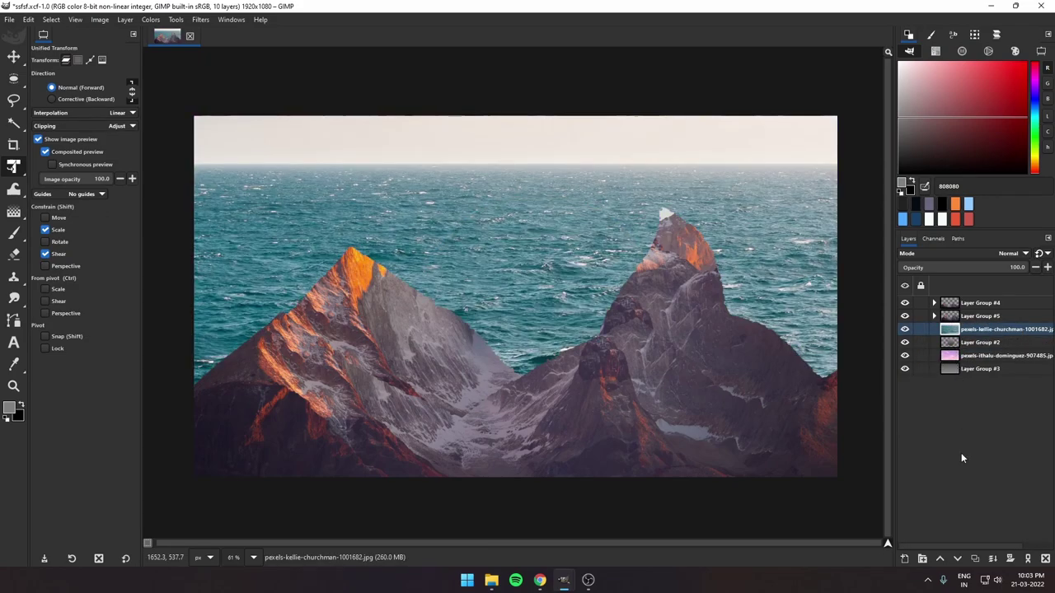
Put the ocean photo and circle into new Layer Group #6 and set the ocean to Clip to Backdrop.
click(921, 558)
click(952, 342)
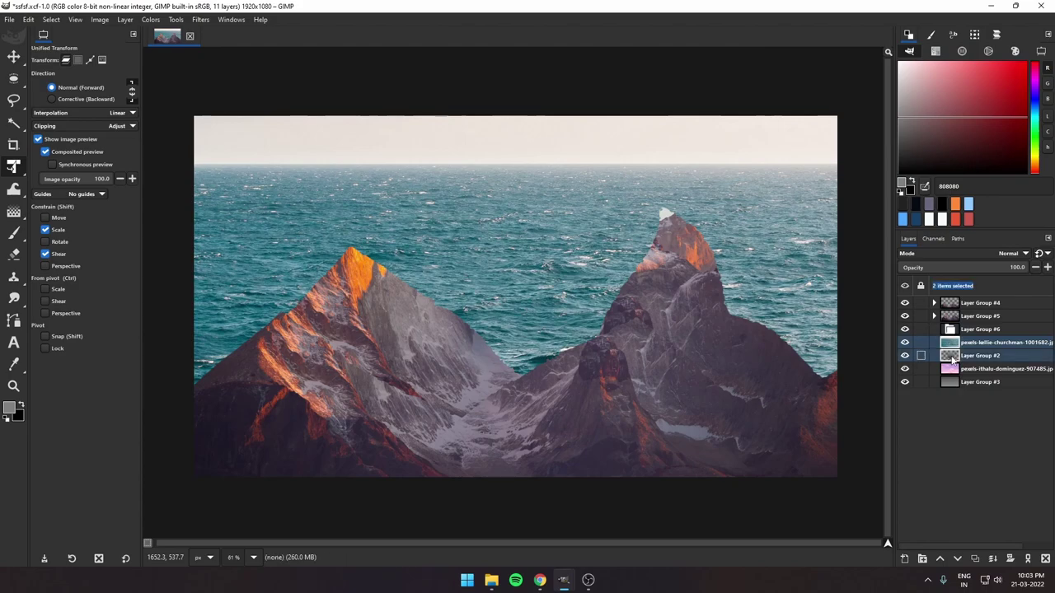
drag(952, 360, 956, 331)
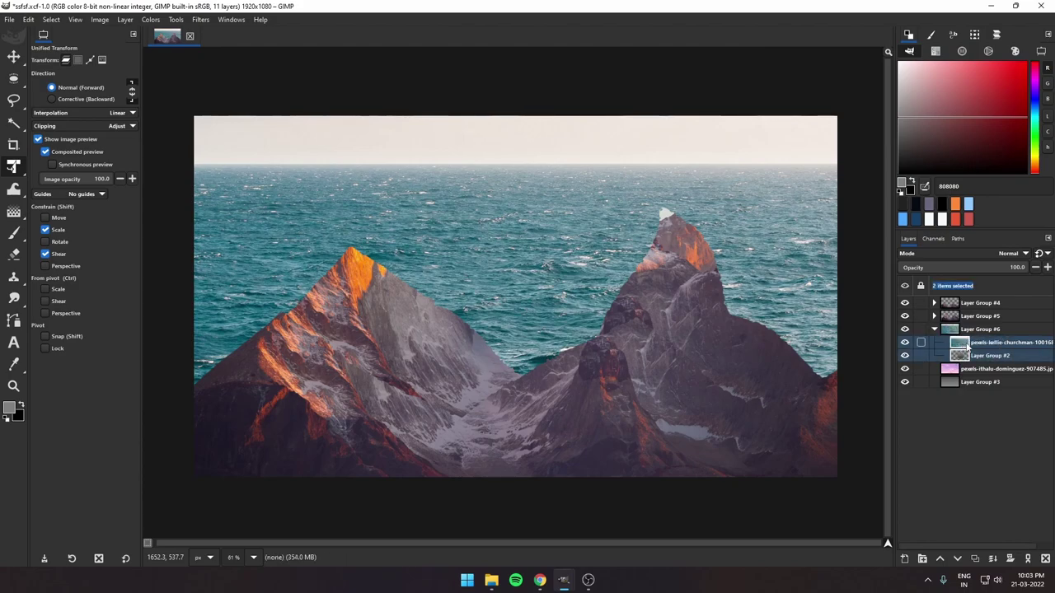
click(966, 346)
right_click(964, 347)
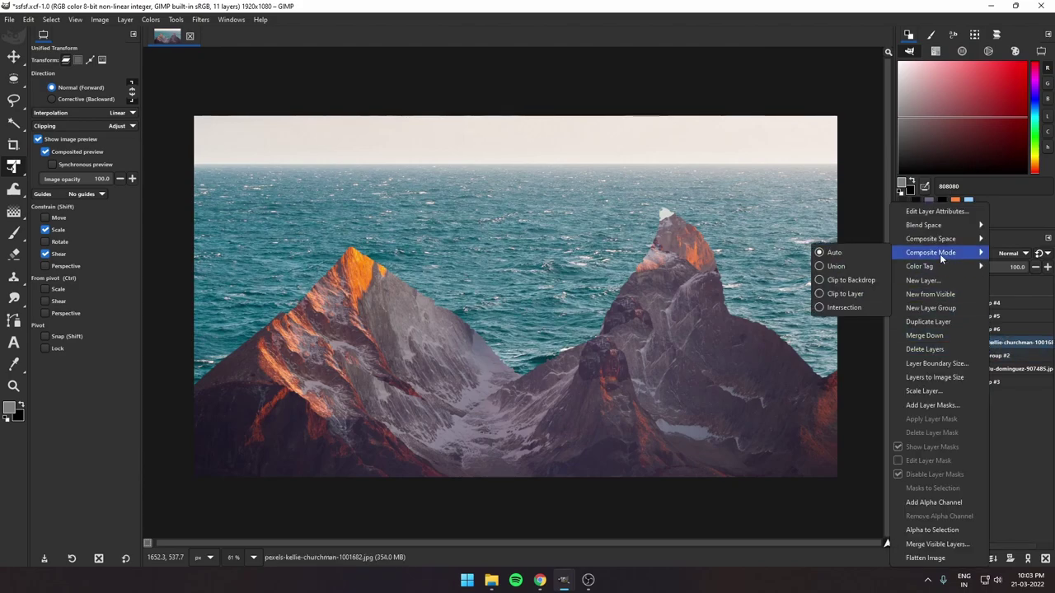
click(851, 280)
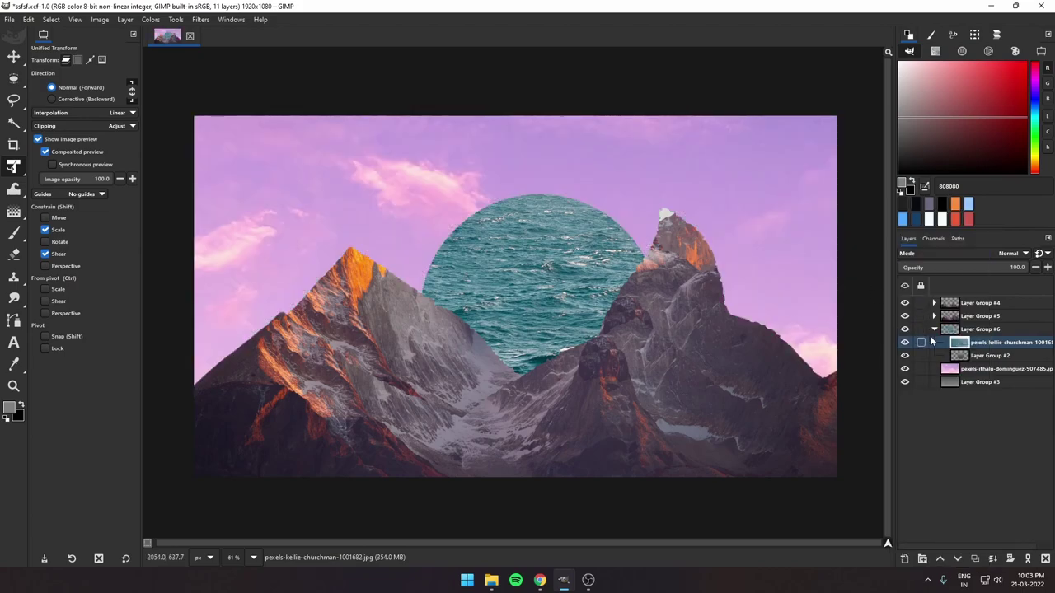
Pick the Move tool and zoom the canvas to view the Pix logo document.
click(13, 56)
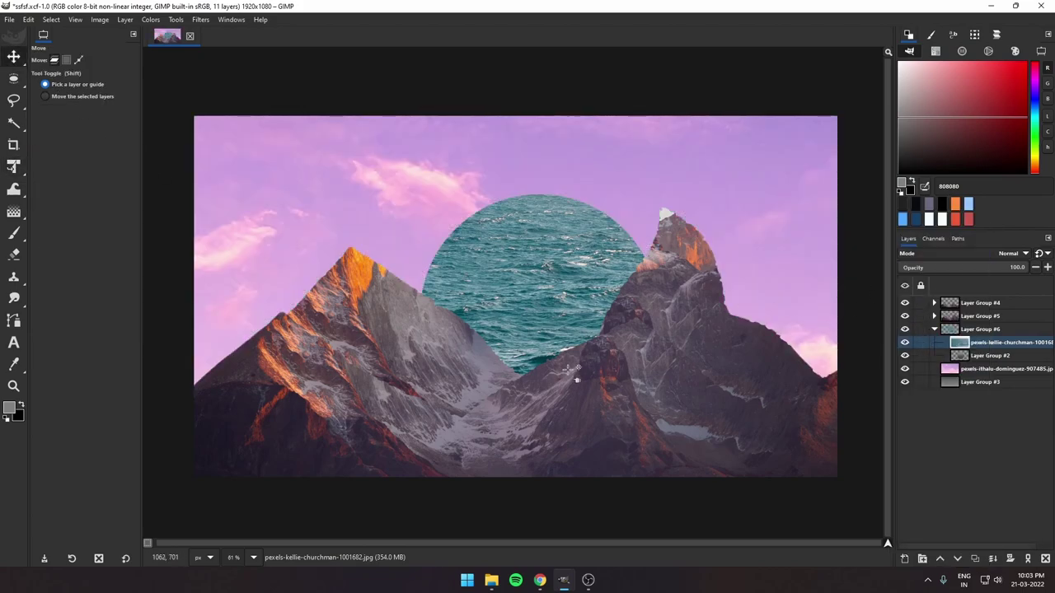
scroll(593, 394, down, 1)
scroll(593, 394, down, 2)
scroll(595, 395, up, 3)
scroll(595, 395, up, 1)
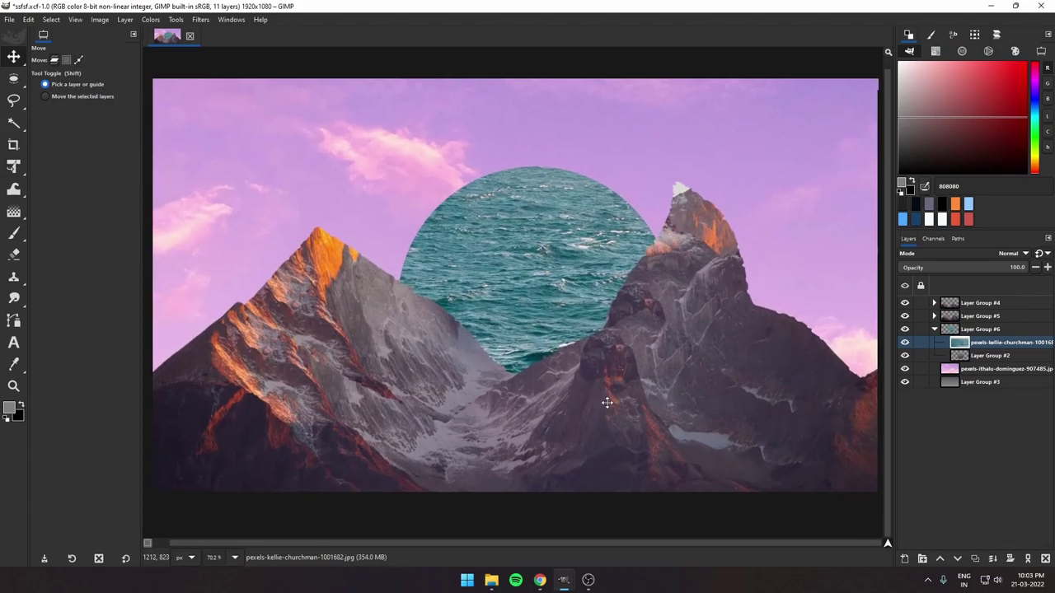
scroll(595, 400, down, 2)
scroll(596, 405, up, 1)
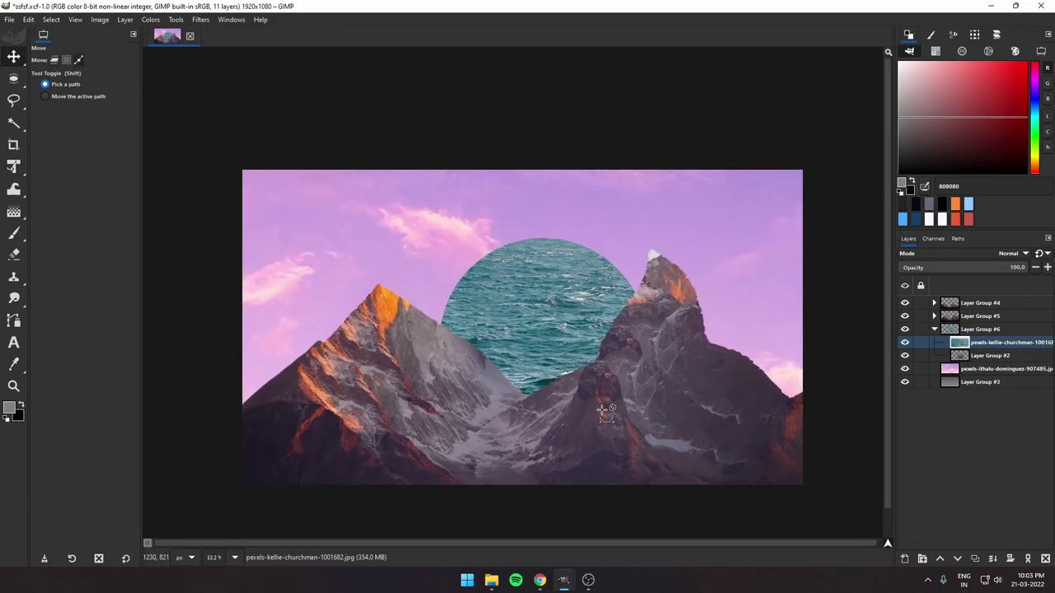
scroll(596, 408, up, 1)
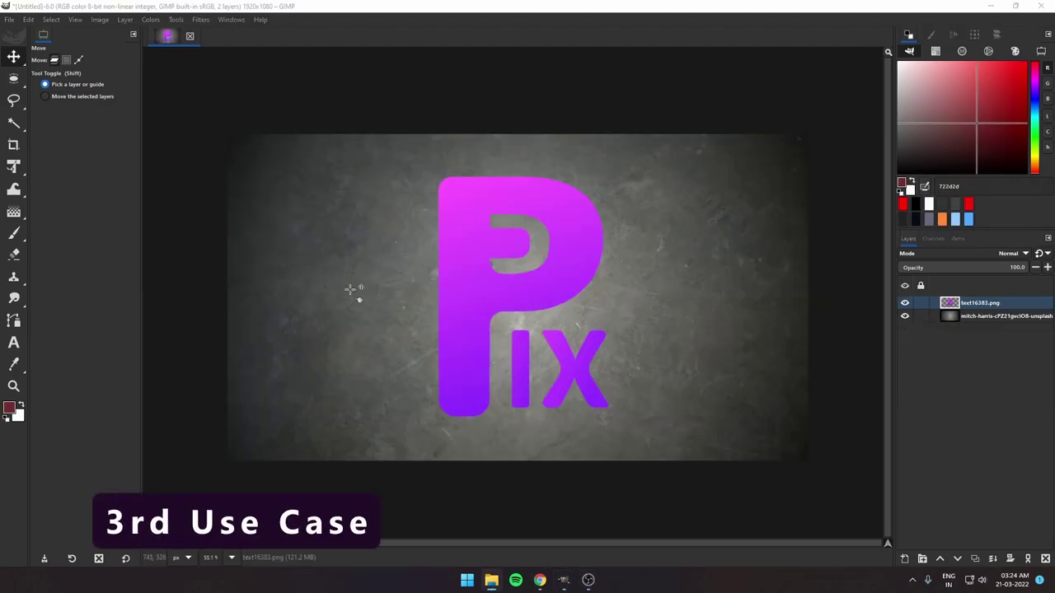
Add the canyon river photo as the top layer, scaled and moved to cover the whole canvas.
drag(544, 295, 183, 321)
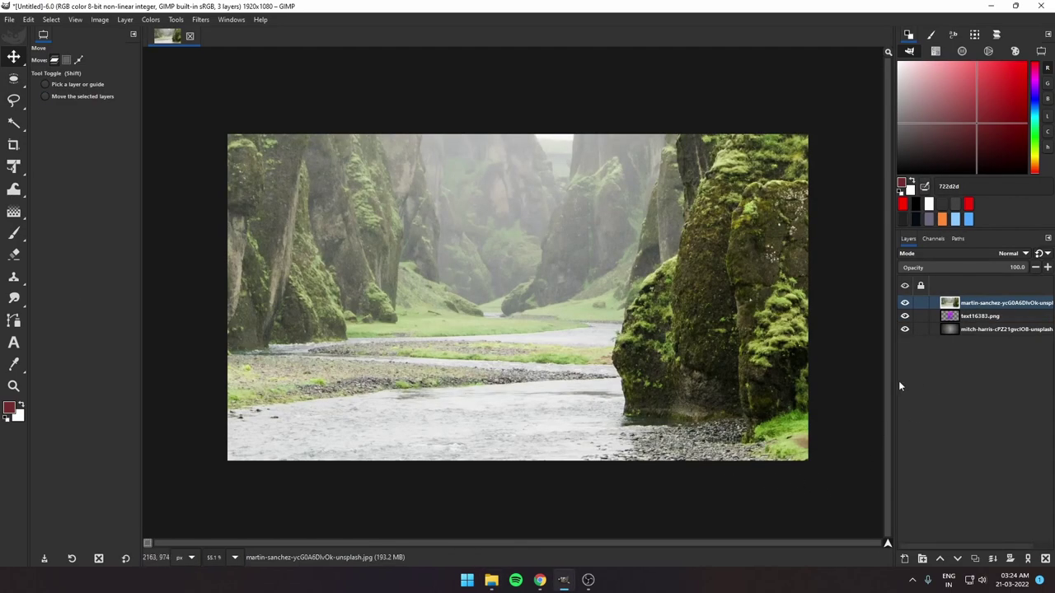
key(shift+t)
click(811, 131)
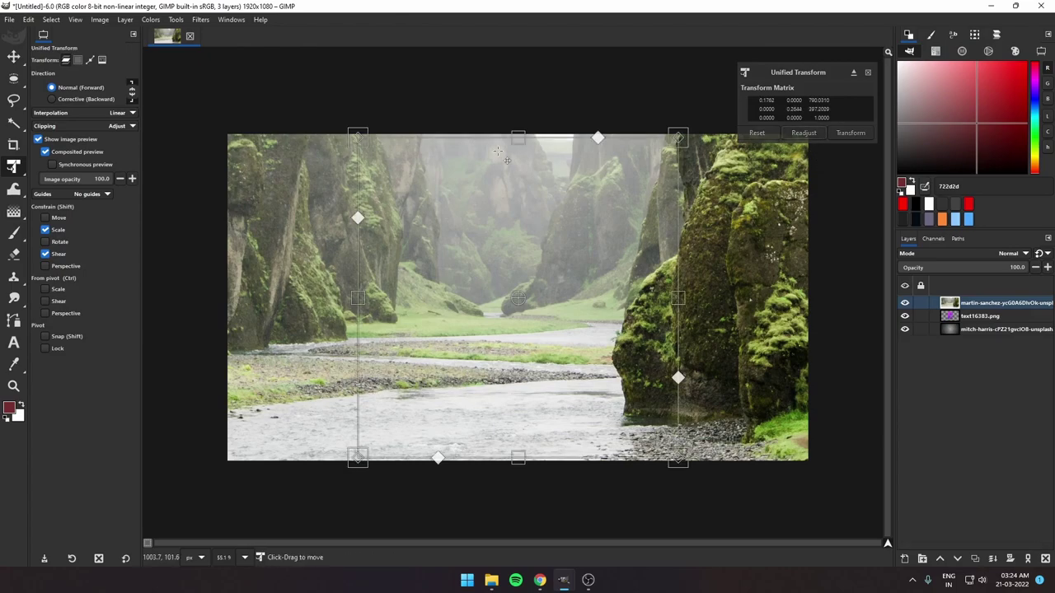
drag(356, 129, 590, 327)
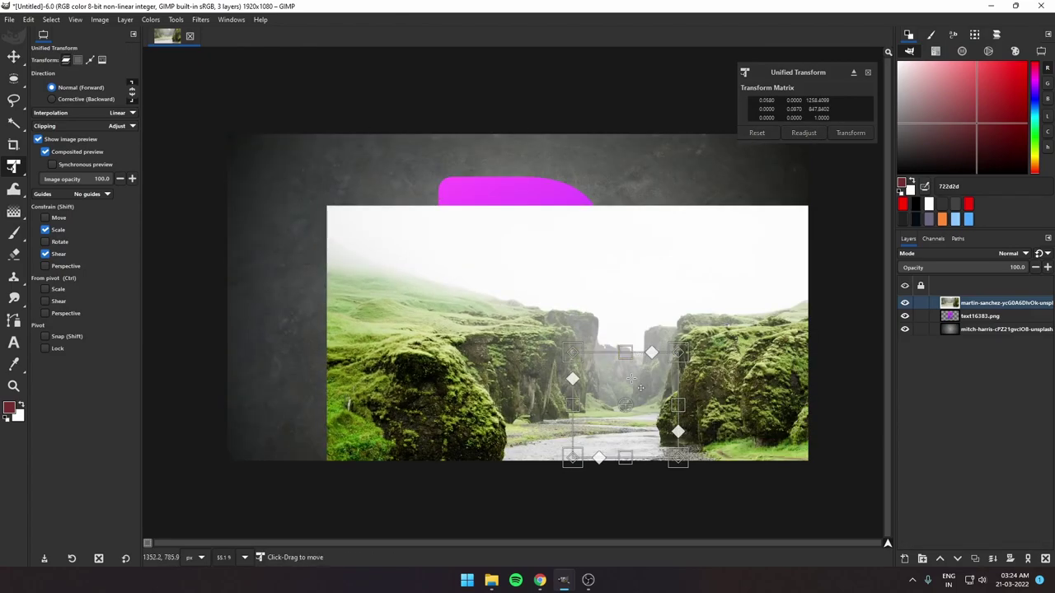
drag(626, 379, 549, 288)
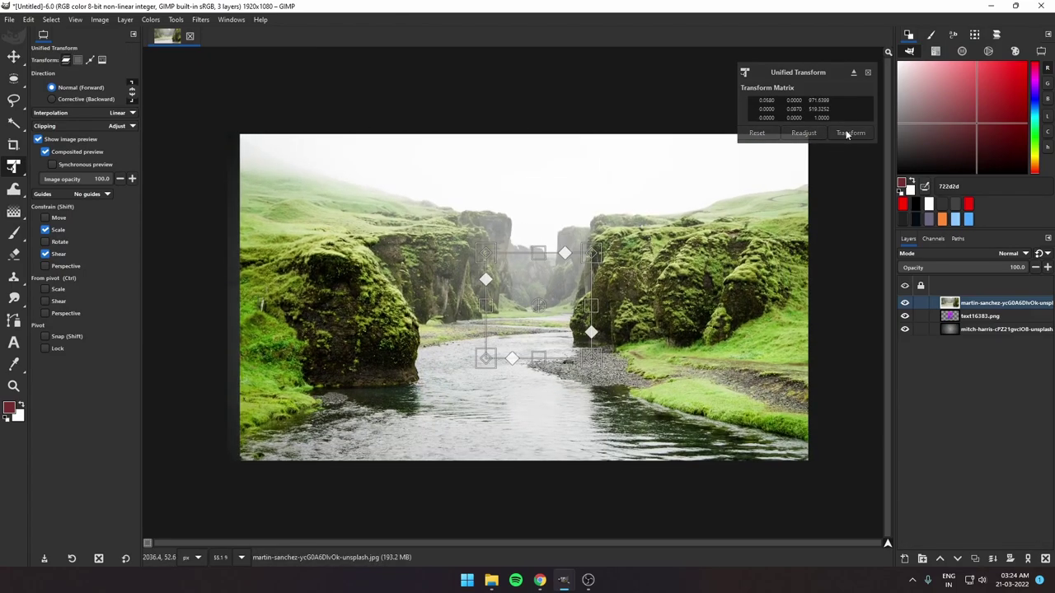
click(850, 133)
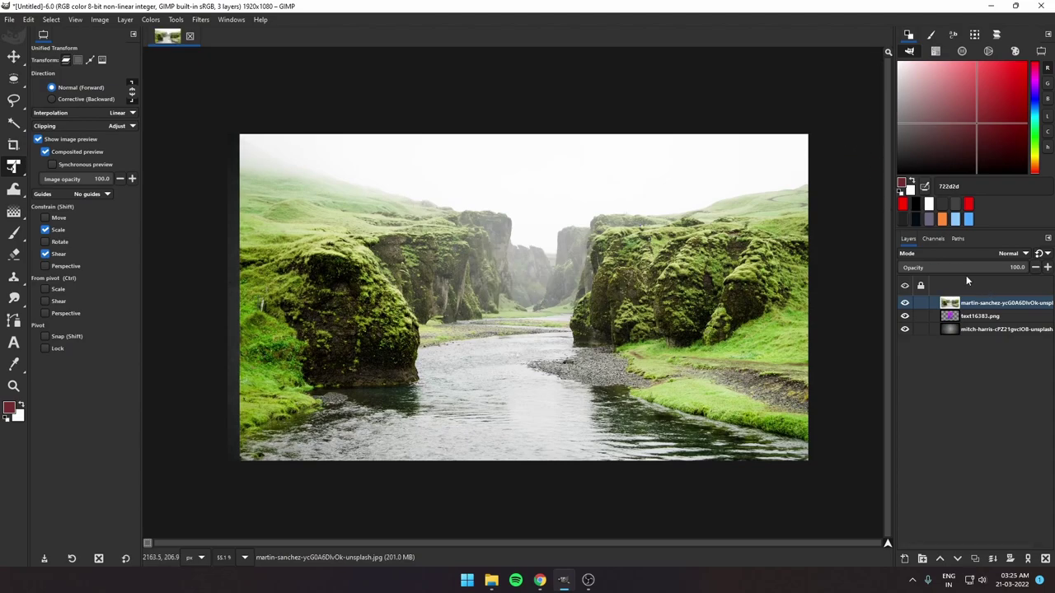
click(203, 22)
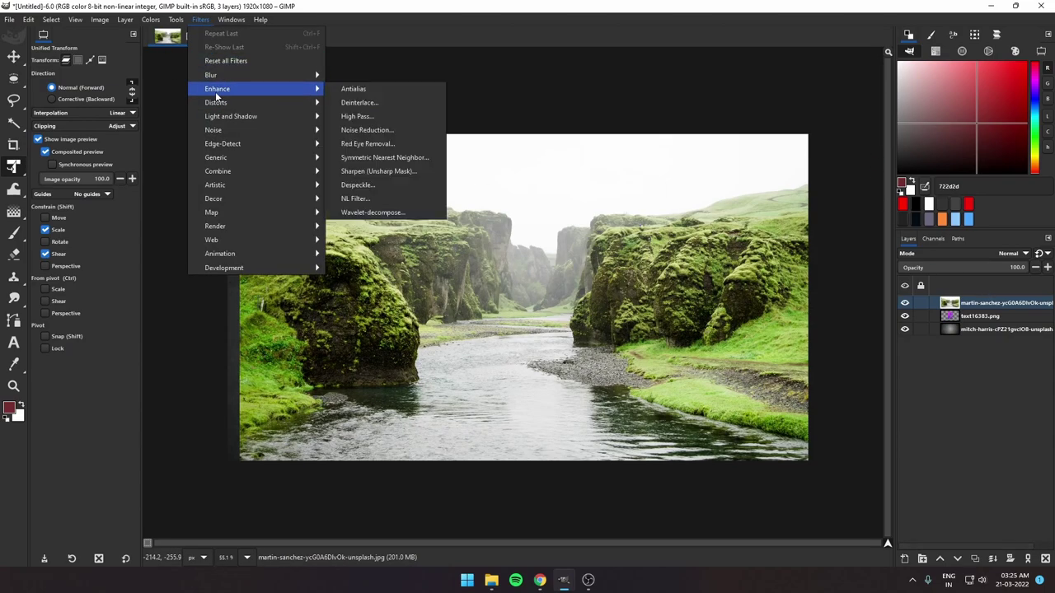
mouse_move(248, 75)
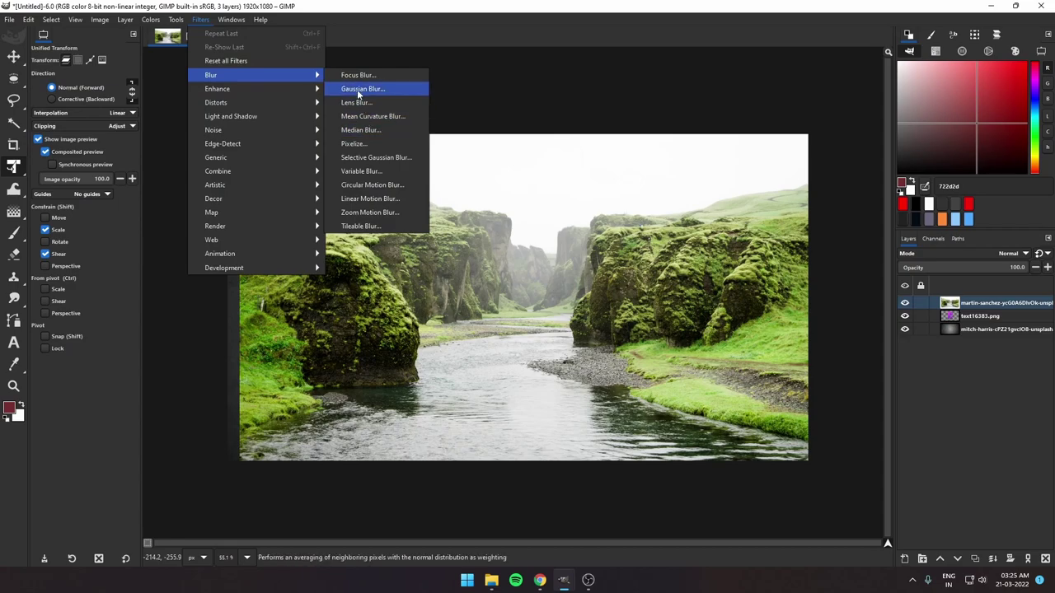
Apply a Gaussian blur of 16.13 to the canyon photo and add a new layer group.
click(383, 87)
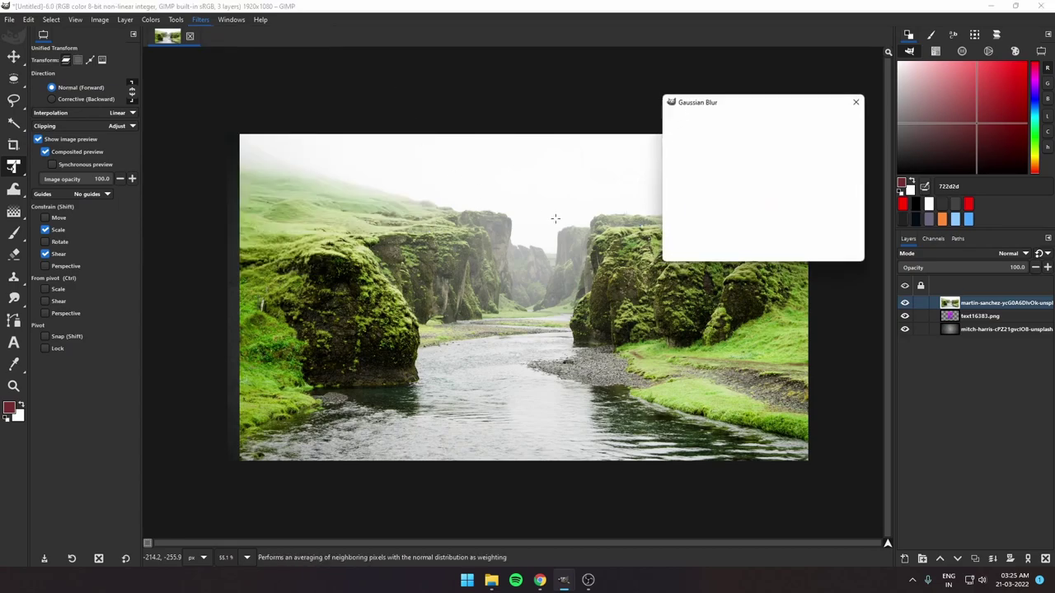
click(693, 161)
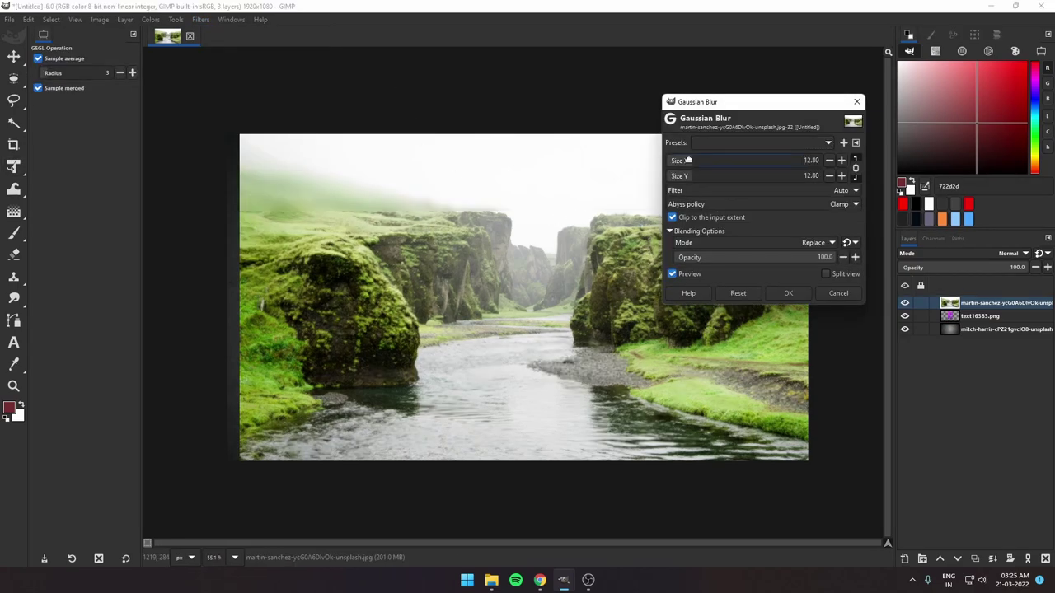
click(789, 292)
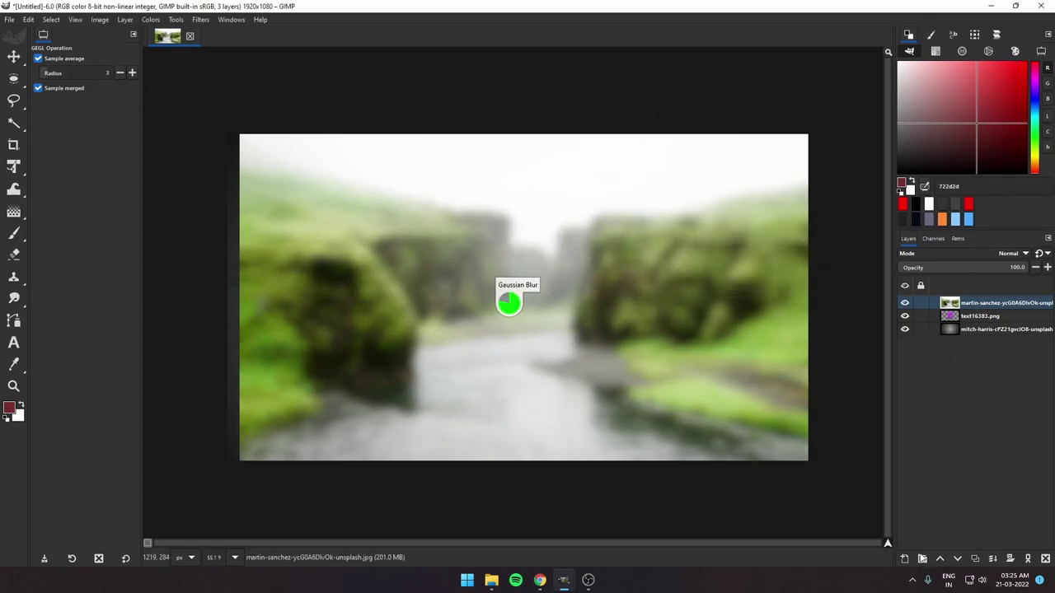
click(922, 558)
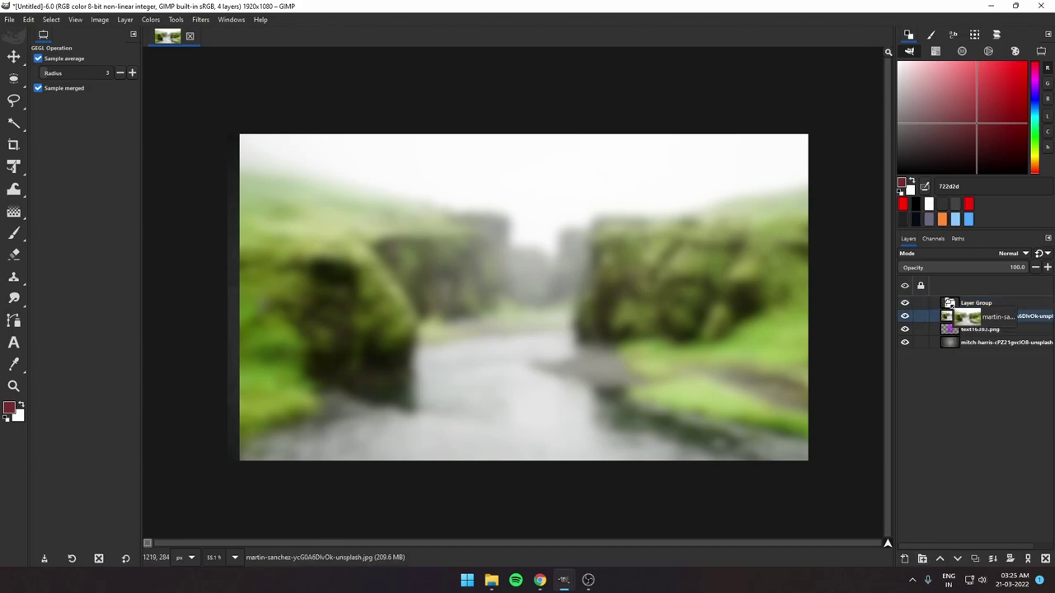
Move the blurred photo and text16383.png into the group and clip the photo to the Pix letters.
mouse_move(950, 318)
mouse_down()
mouse_move(957, 304)
mouse_move(958, 322)
mouse_up()
click(961, 328)
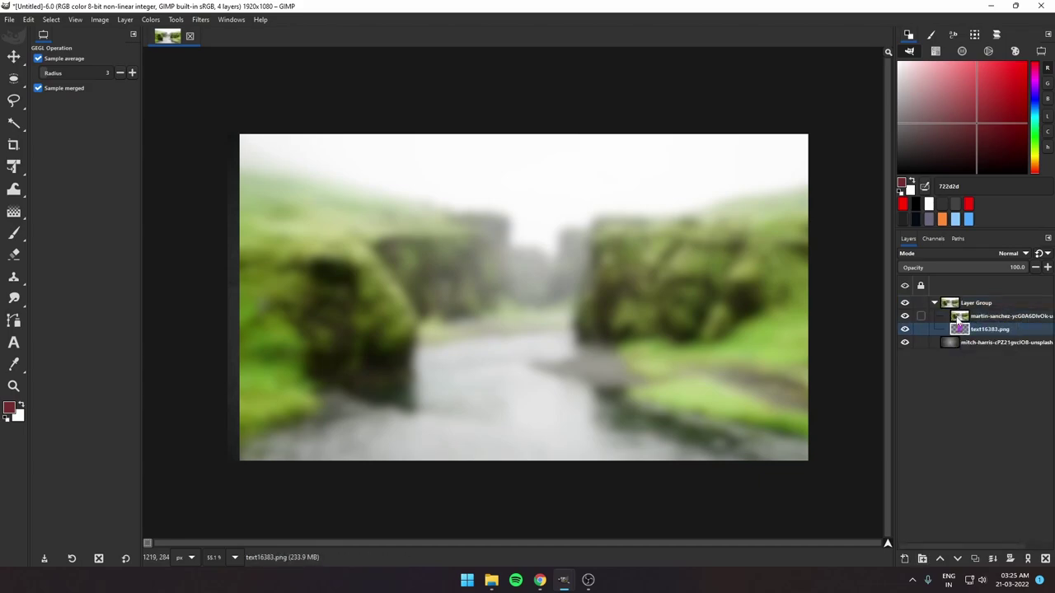
click(958, 318)
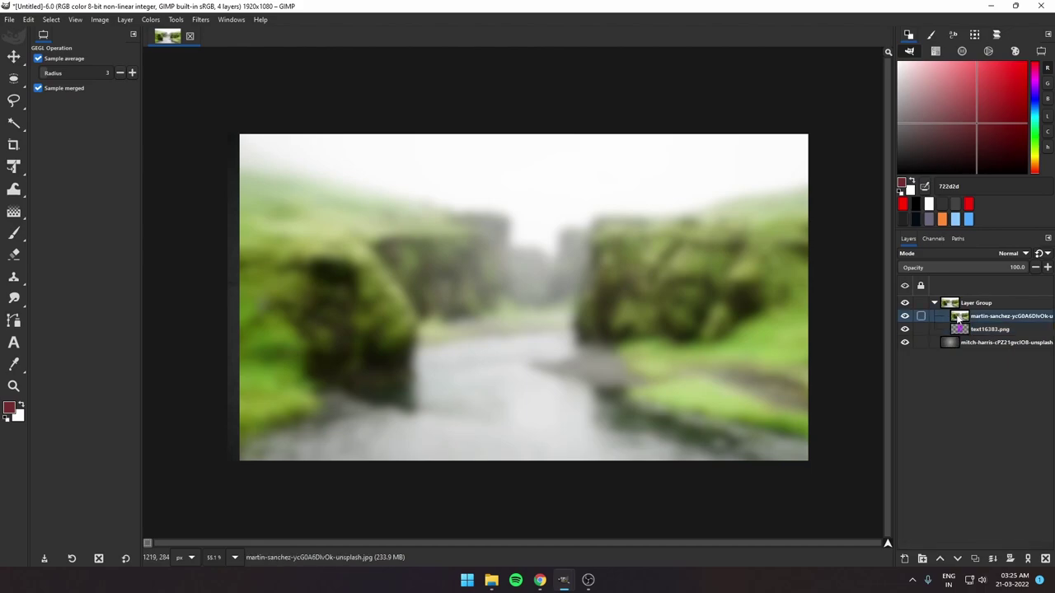
right_click(959, 318)
mouse_move(897, 252)
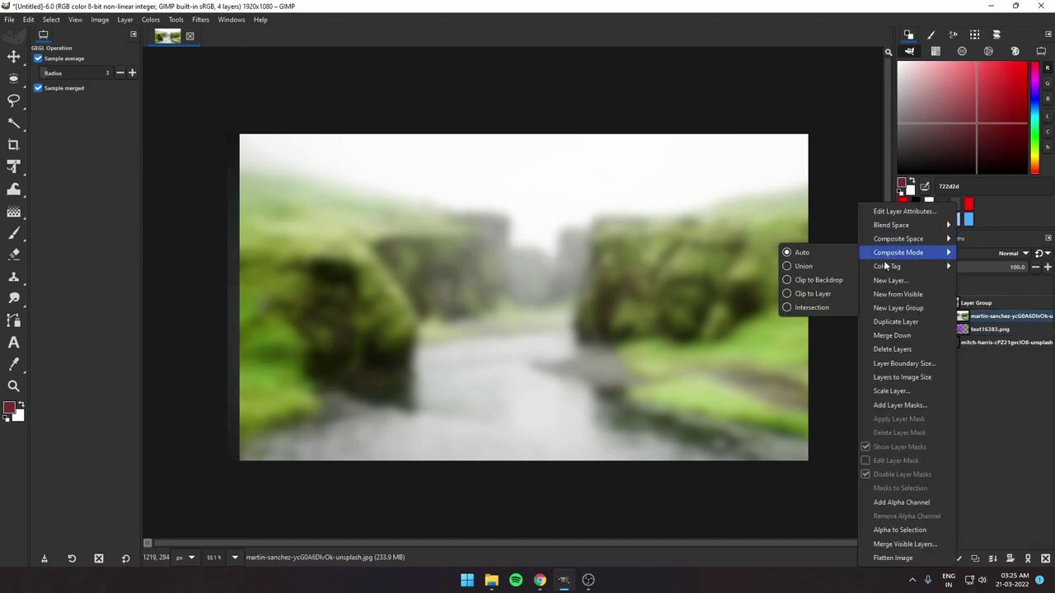
click(833, 282)
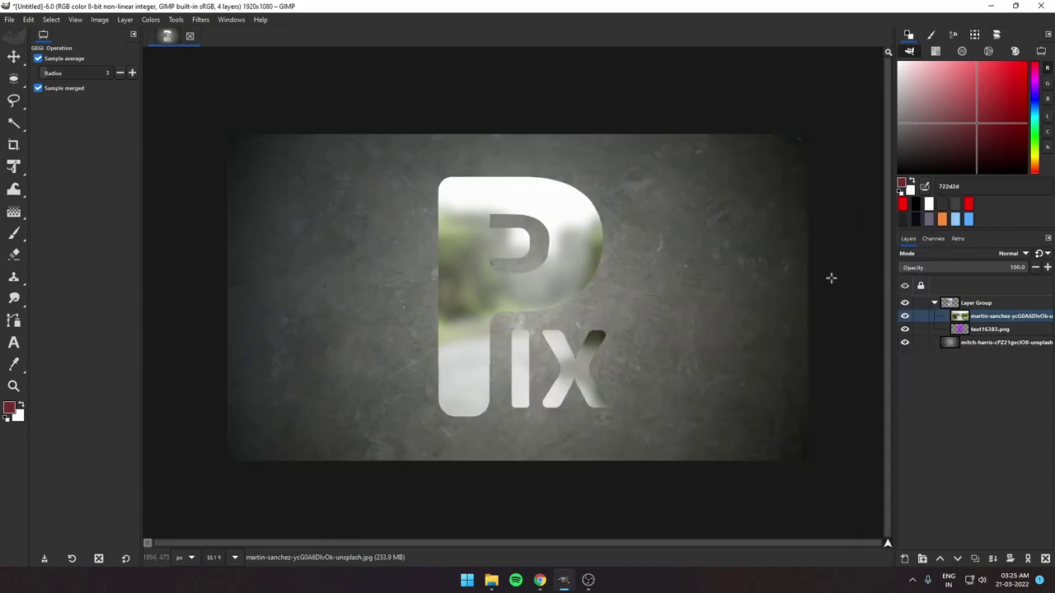
click(904, 318)
click(904, 317)
click(985, 329)
key(m)
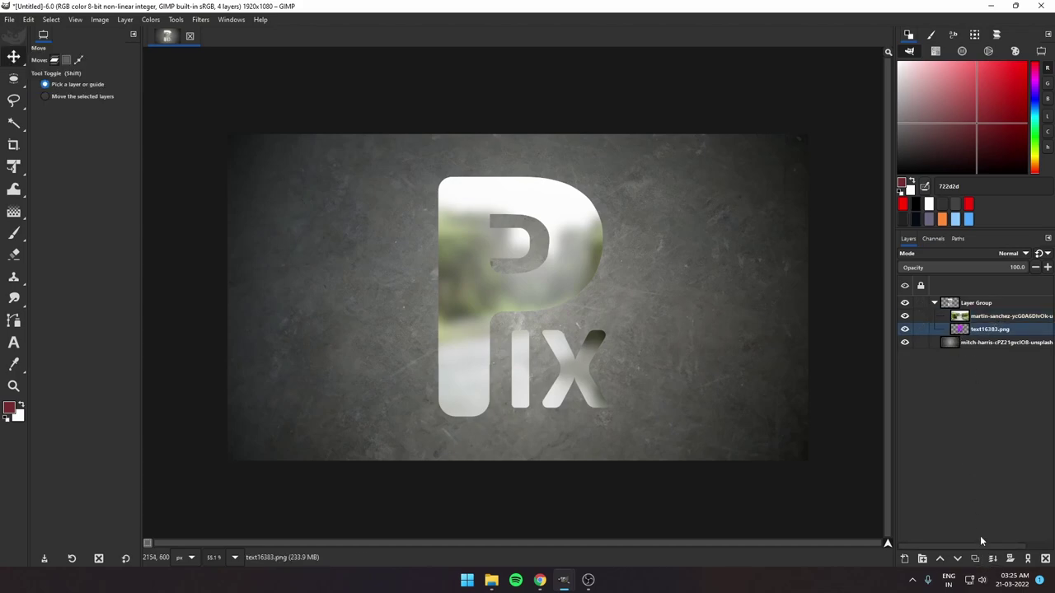
Duplicate the Pix text, place the copy below the group, and apply Long Shadow to it.
click(975, 559)
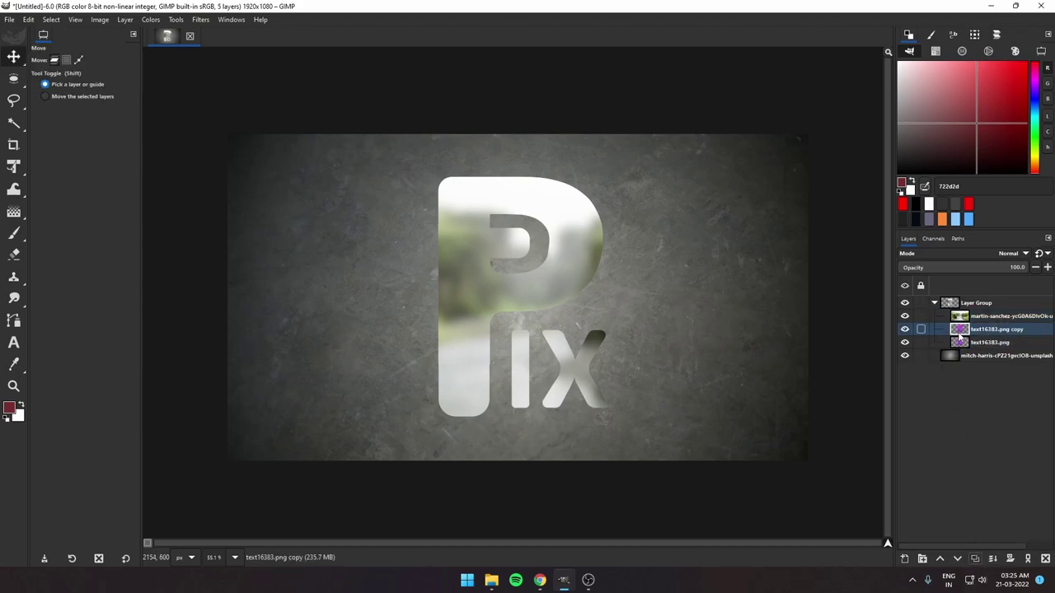
drag(960, 329, 966, 350)
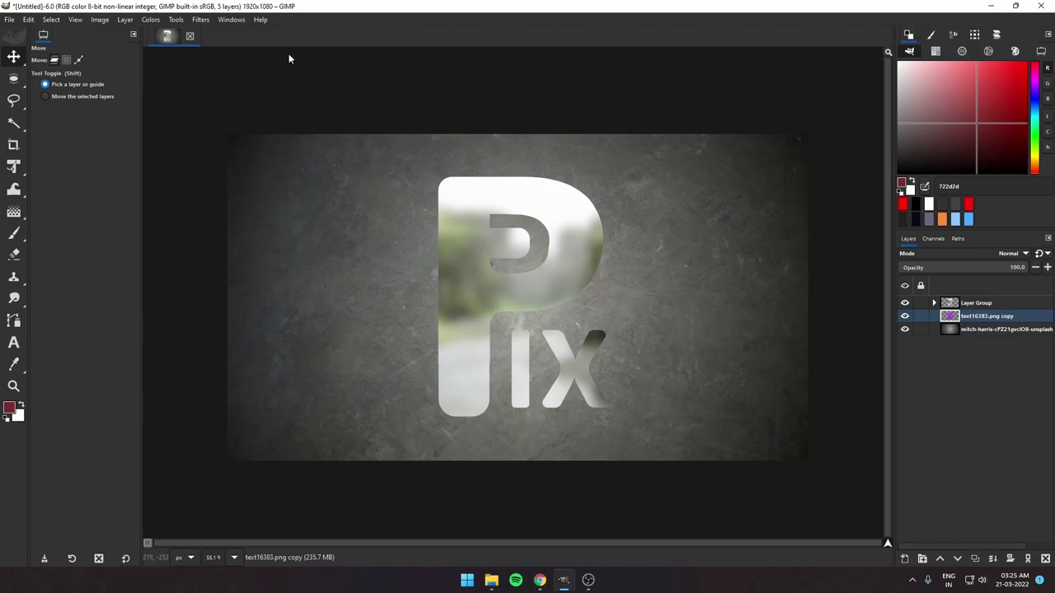
click(200, 19)
click(375, 227)
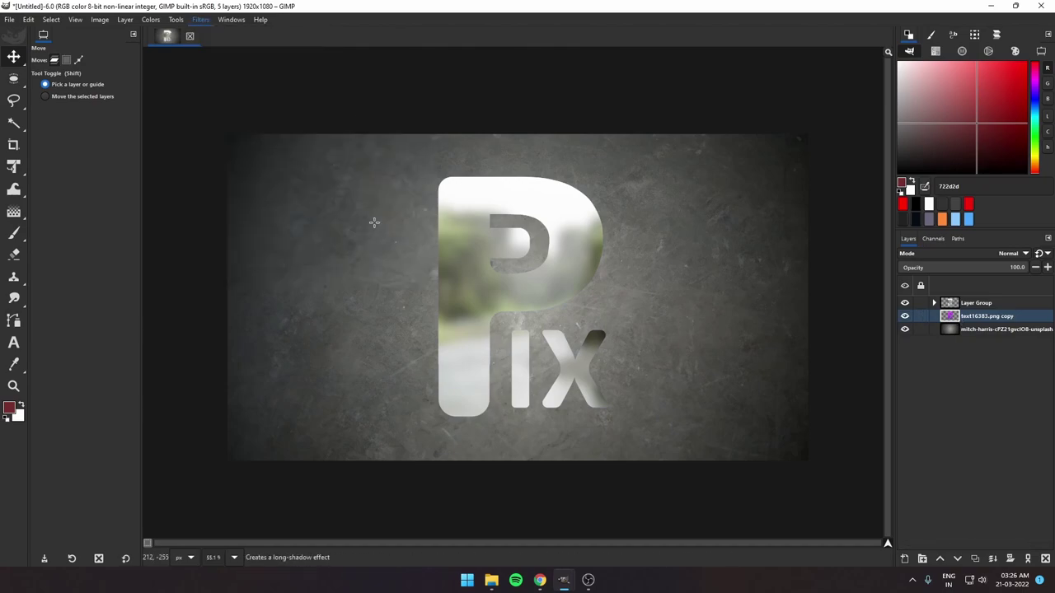
Set the long shadow to length 17, angle about 116°, and dark grey colour 333333.
mouse_move(725, 176)
mouse_down()
mouse_move(696, 176)
mouse_move(861, 208)
mouse_up()
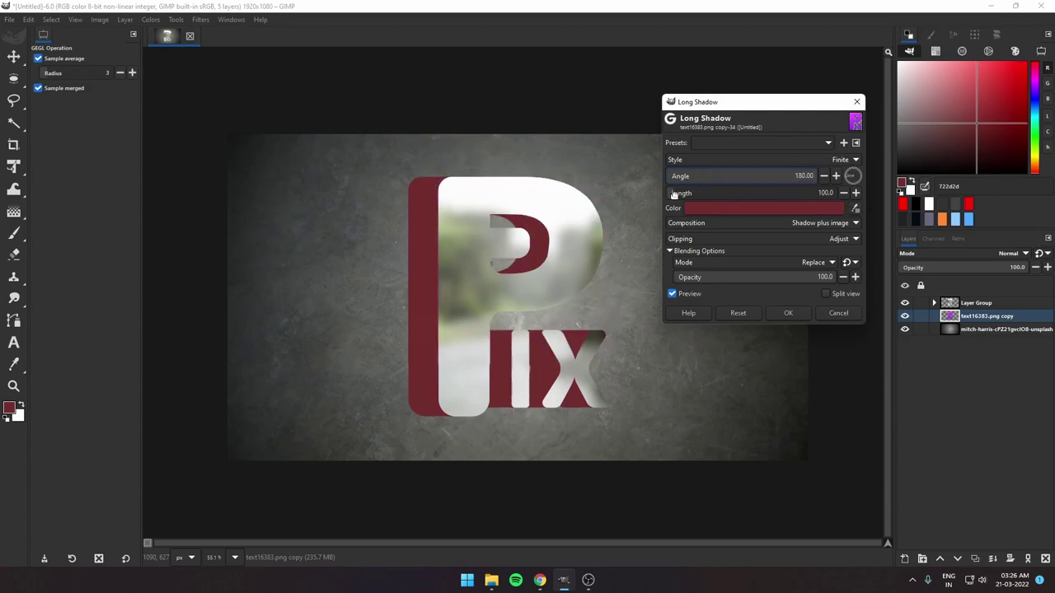
click(760, 177)
click(681, 192)
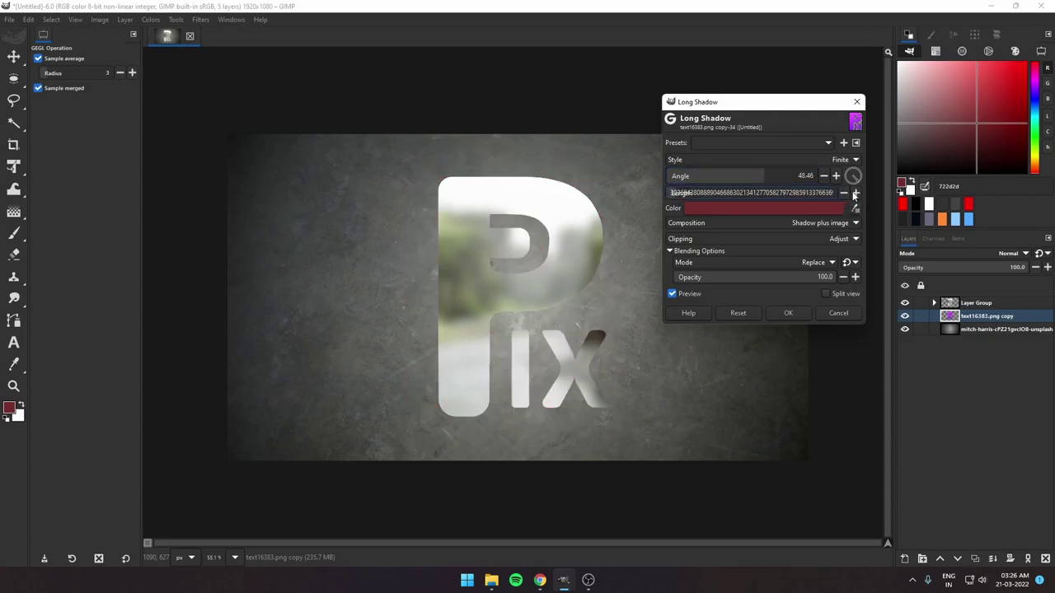
key(ctrl+a)
text(0)
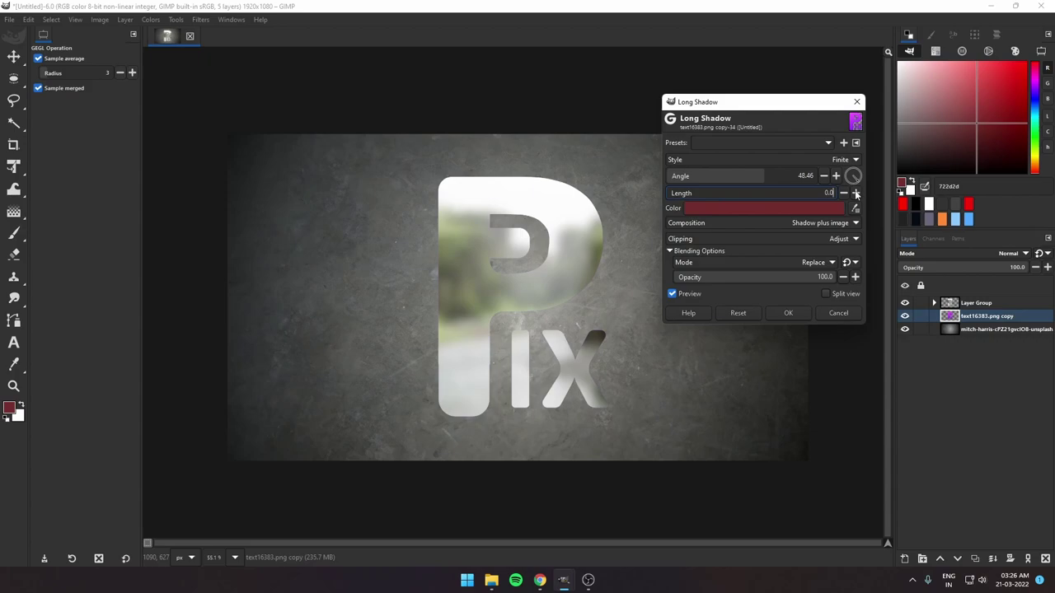
click(855, 193)
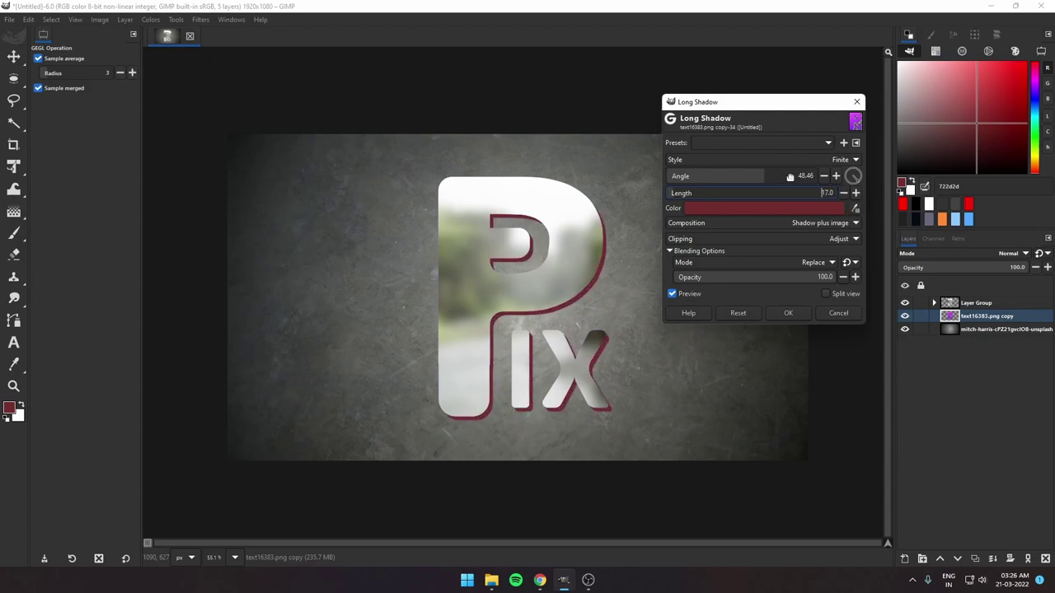
drag(852, 180, 845, 183)
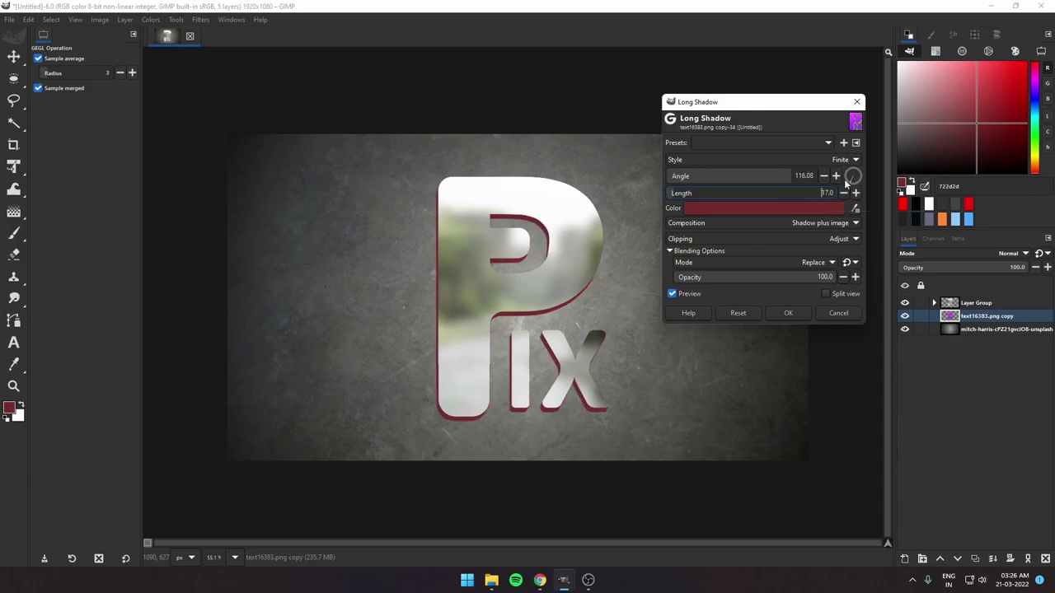
click(800, 207)
drag(648, 278, 613, 268)
click(847, 351)
key(Return)
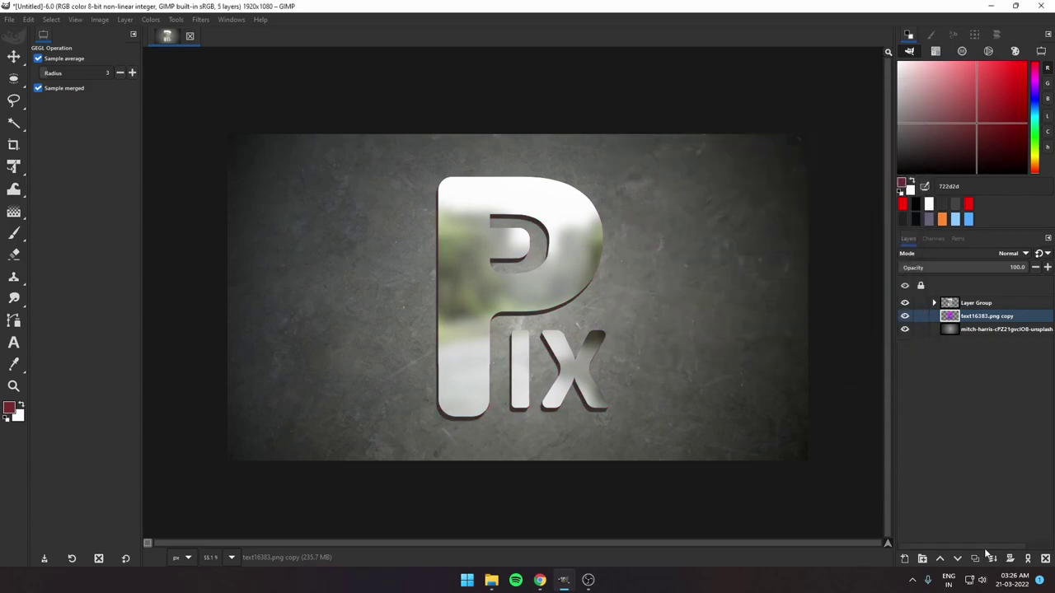
Duplicate the long-shadowed Pix layer and apply a Drop Shadow to the text copy.
click(975, 559)
click(986, 329)
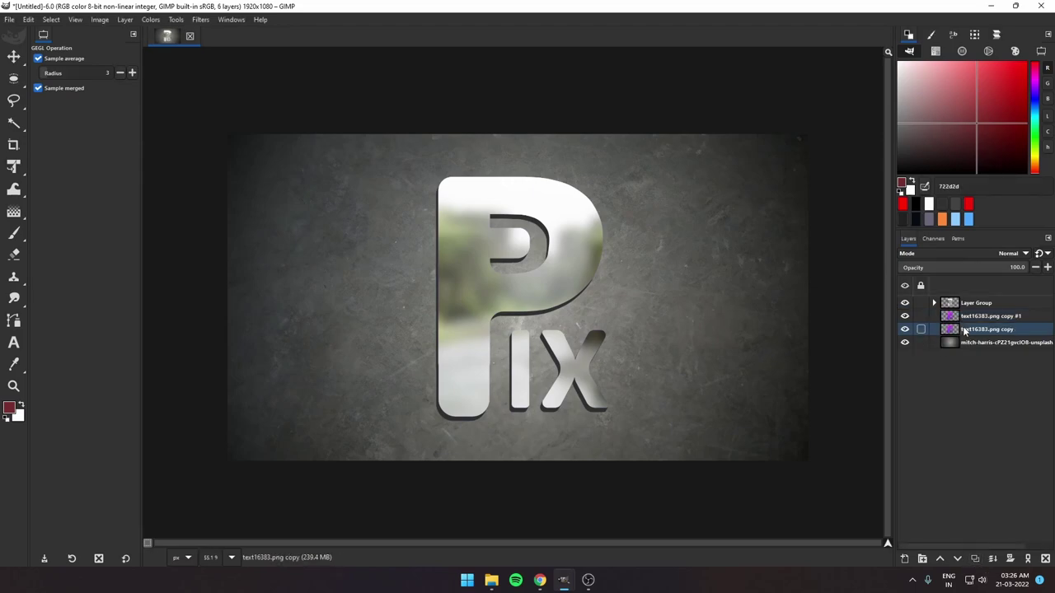
click(201, 19)
click(362, 212)
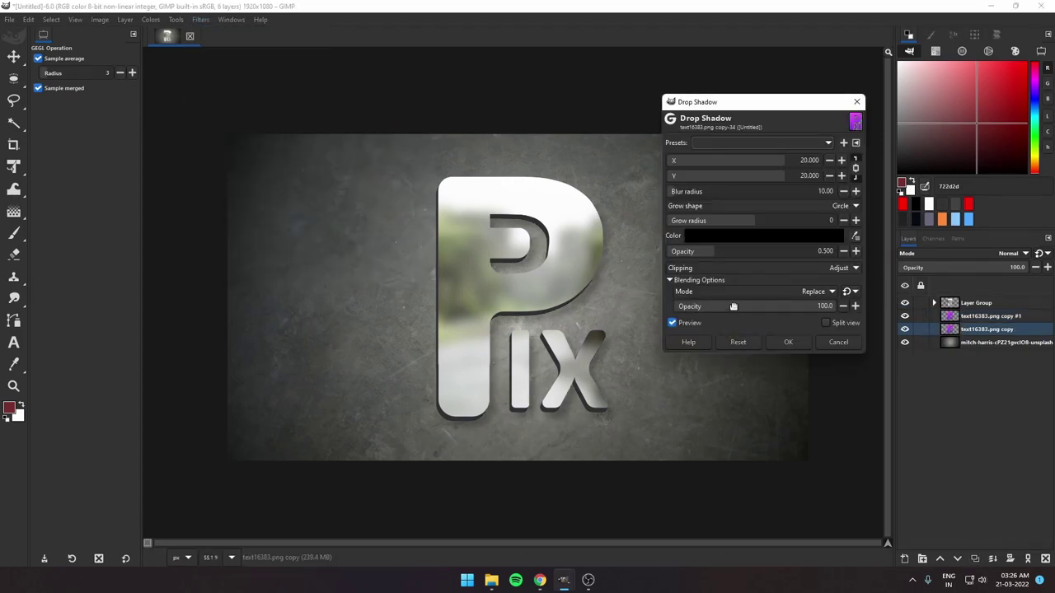
ctrl+scroll(560, 392, up, 2)
ctrl+scroll(577, 375, up, 2)
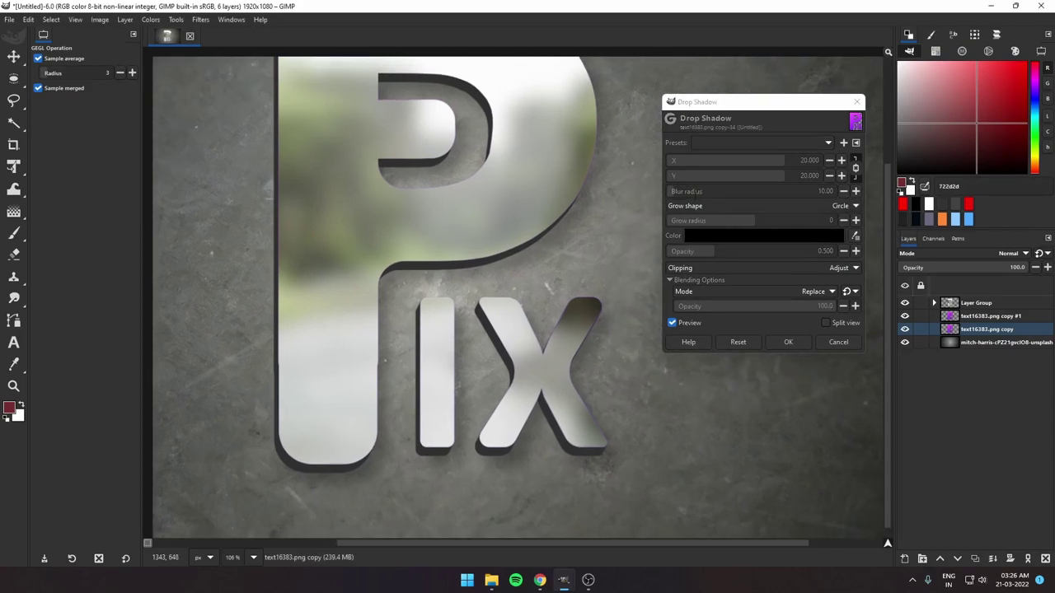
Set the drop shadow X/Y offset to 5.630 and opacity to 1.311.
click(745, 252)
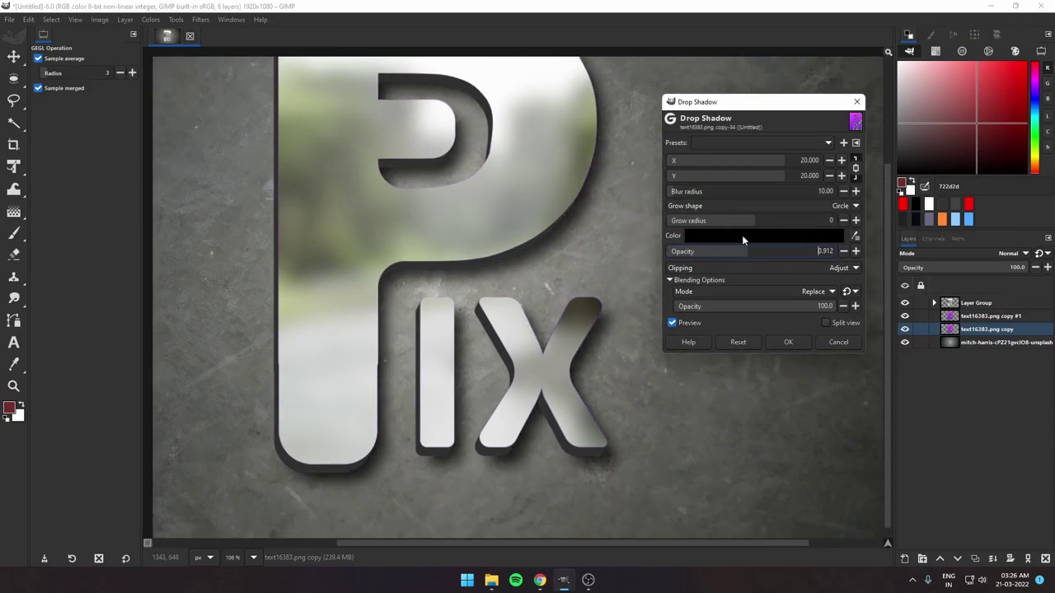
click(754, 163)
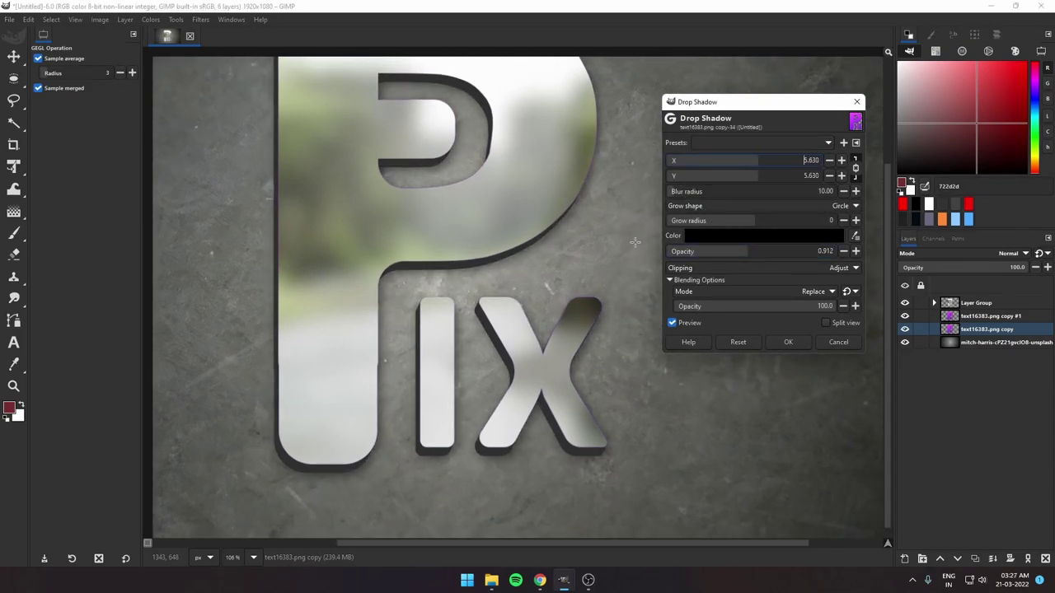
ctrl+scroll(635, 242, down, 3)
ctrl+scroll(635, 242, up, 4)
mouse_move(759, 256)
mouse_down()
mouse_move(788, 257)
mouse_move(779, 257)
mouse_up()
ctrl+scroll(528, 359, down, 2)
ctrl+scroll(528, 359, down, 1)
ctrl+scroll(529, 359, up, 1)
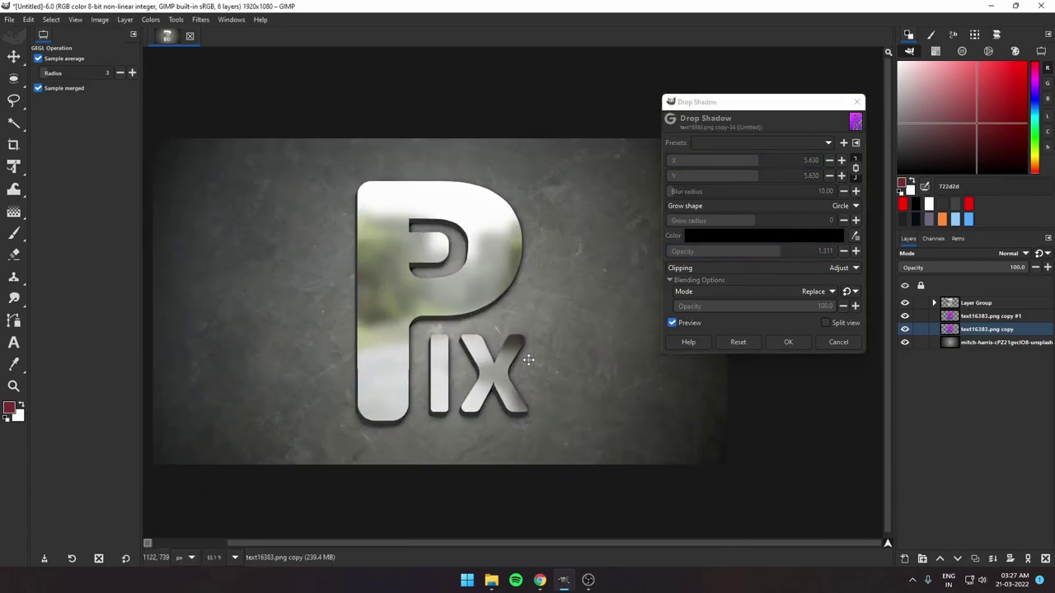
ctrl+scroll(529, 359, up, 2)
Give the drop shadow grow radius -9 and blur 12, then apply it.
mouse_move(752, 221)
mouse_down()
mouse_move(792, 221)
mouse_move(744, 221)
mouse_up()
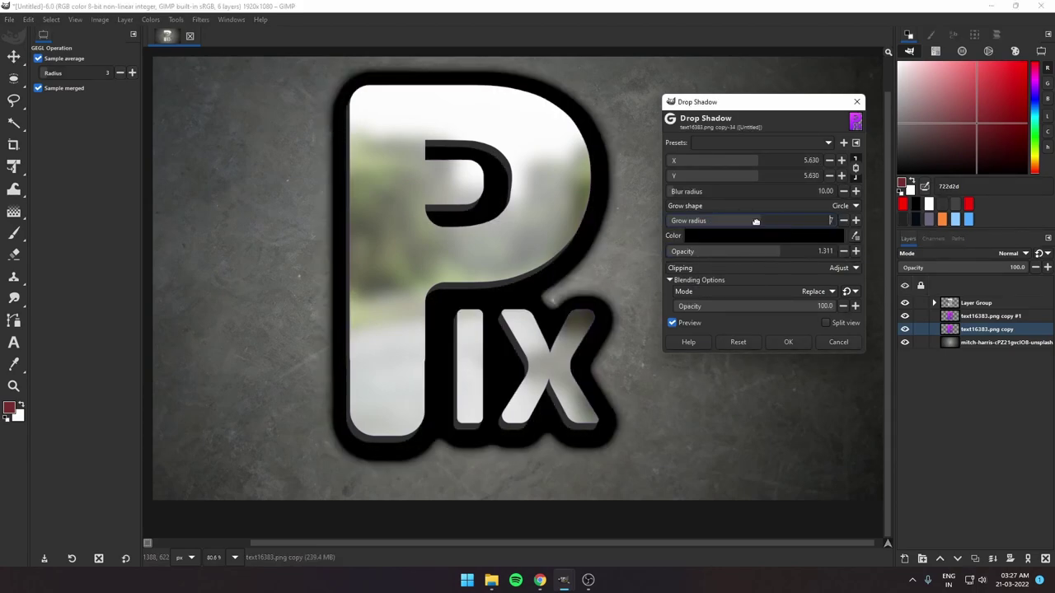
click(691, 191)
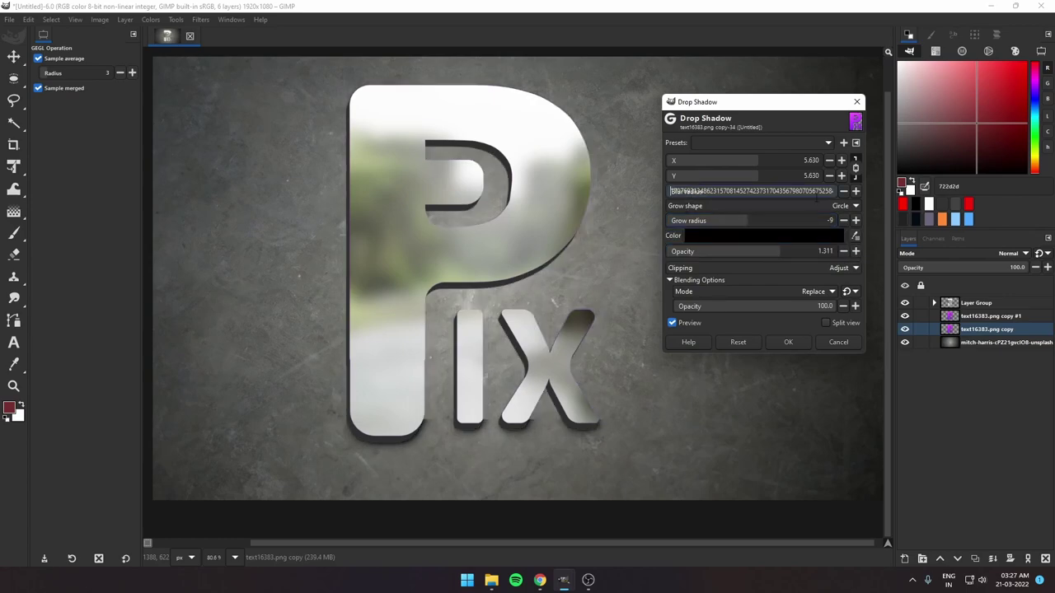
text(0)
click(856, 191)
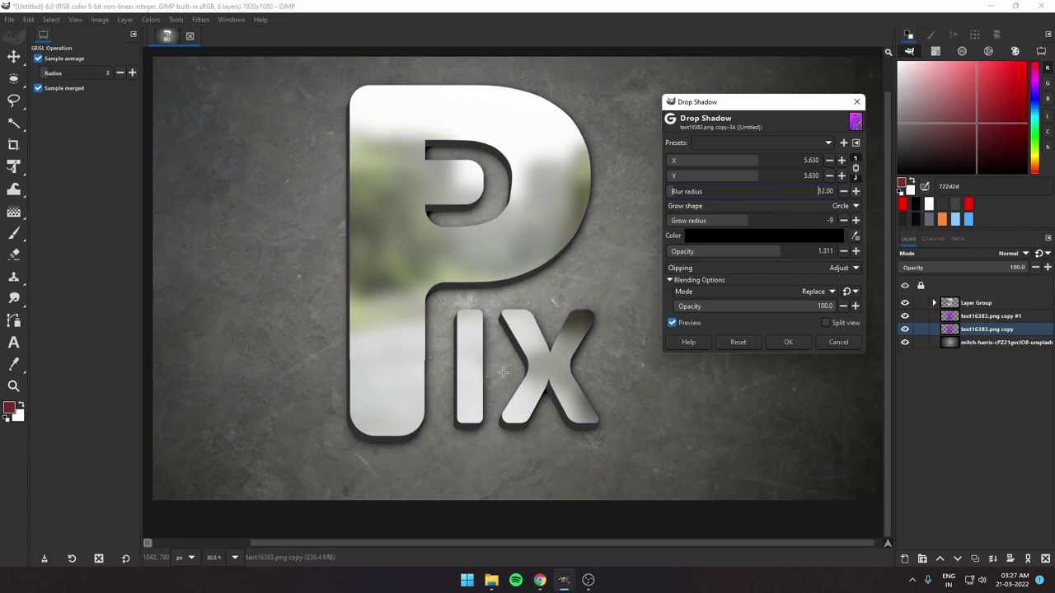
scroll(577, 330, down, 5)
scroll(577, 329, up, 3)
click(787, 342)
click(14, 56)
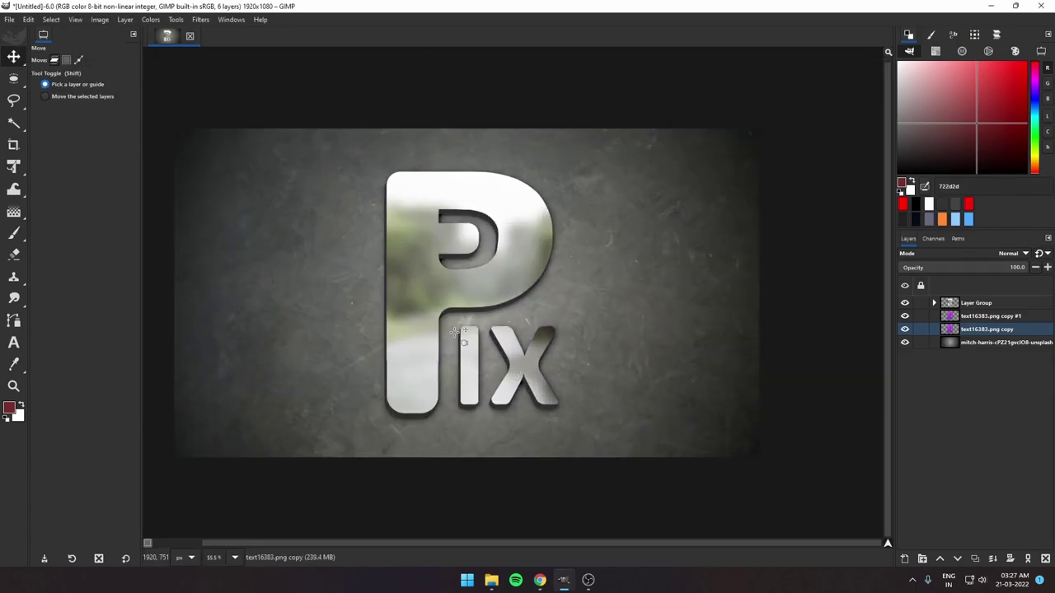
ctrl+scroll(879, 298, up, 2)
mouse_move(878, 298)
mouse_down()
mouse_move(964, 317)
mouse_move(948, 303)
mouse_move(968, 319)
mouse_up()
double_click(964, 318)
key(Escape)
click(904, 304)
click(904, 304)
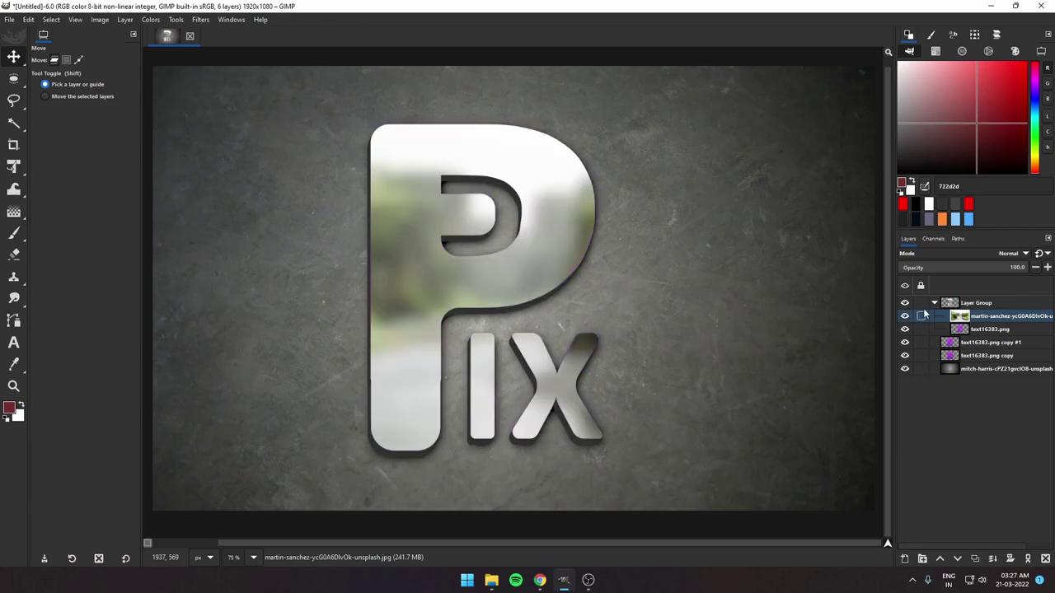
click(934, 302)
scroll(838, 353, down, 2)
scroll(687, 405, up, 1)
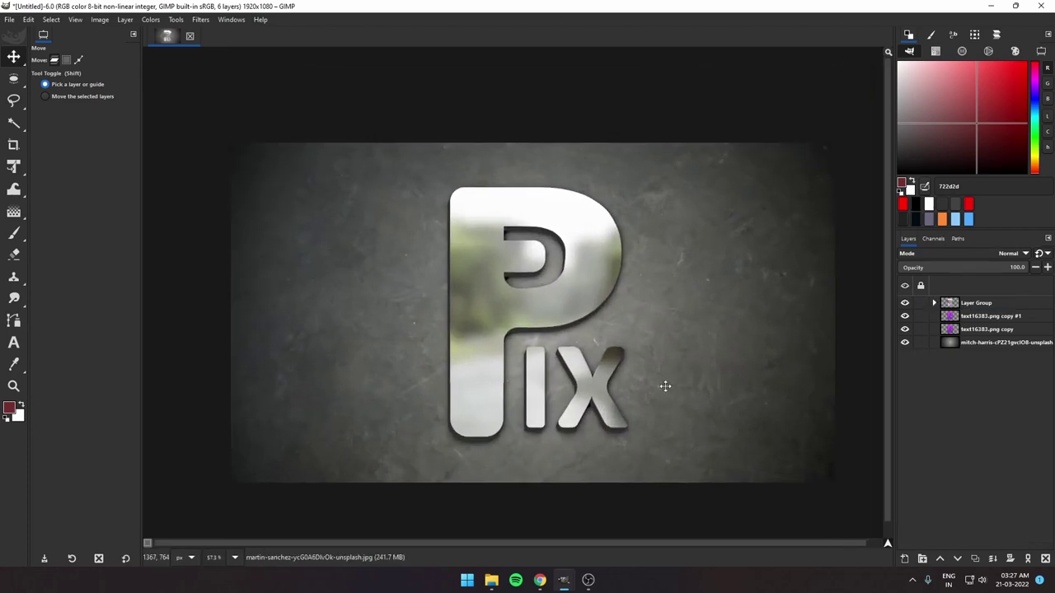